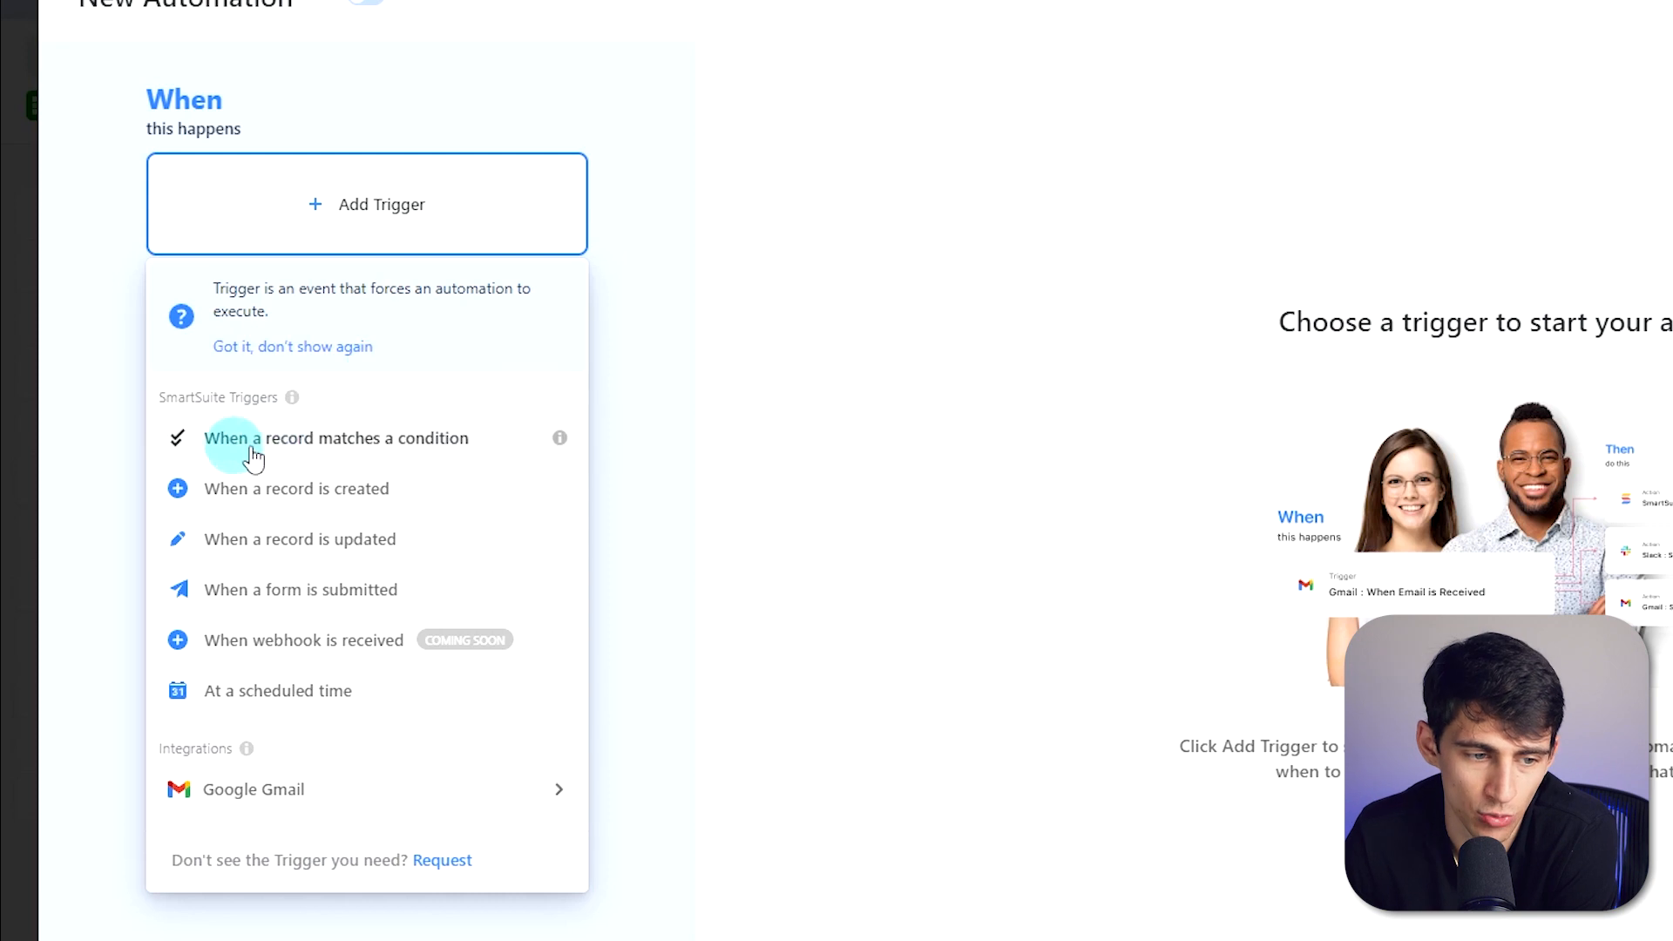
Add the "When a record matches a condition" trigger to the new automation and set its app to Contacts.
left_click(620, 515)
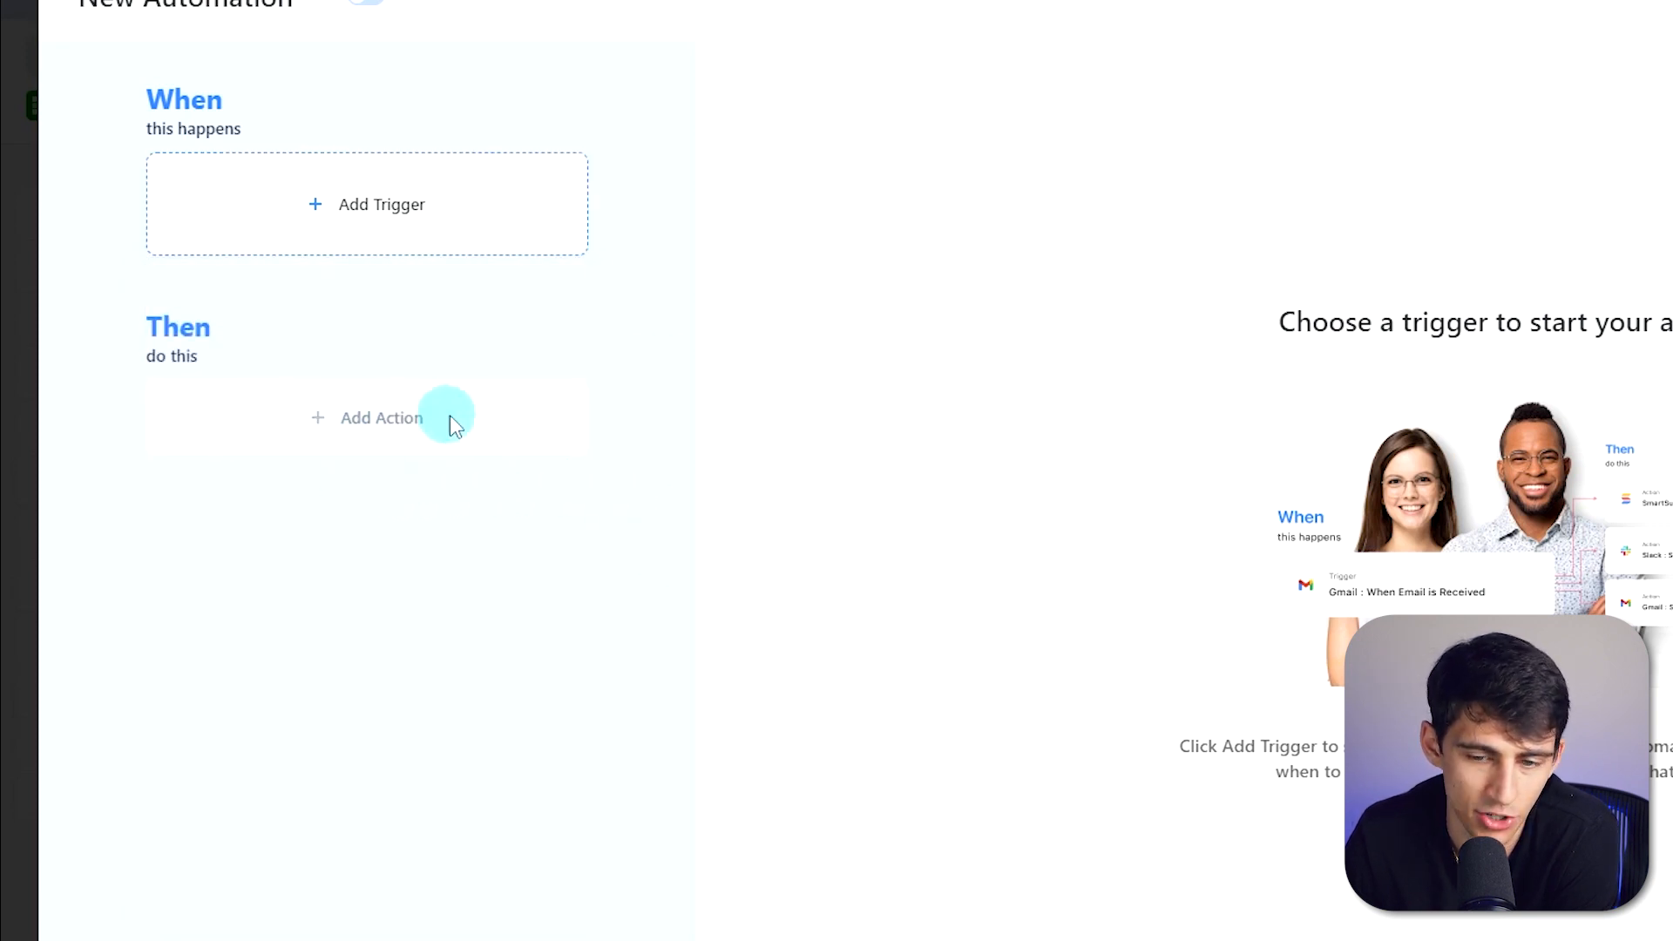
left_click(286, 217)
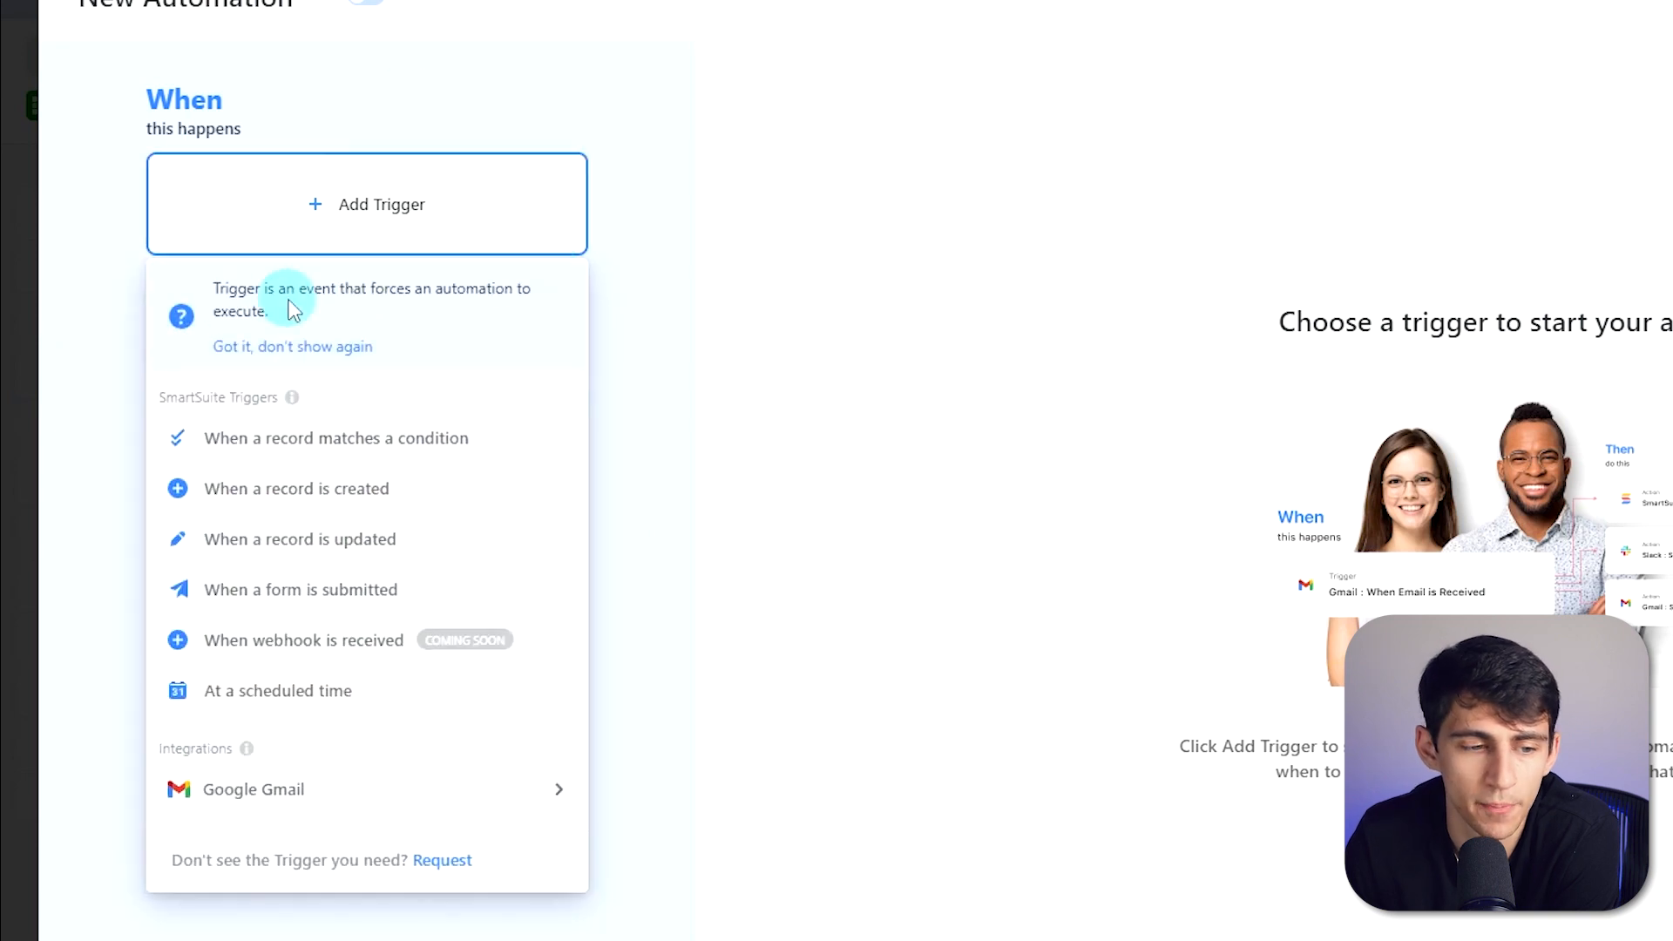
left_click(276, 461)
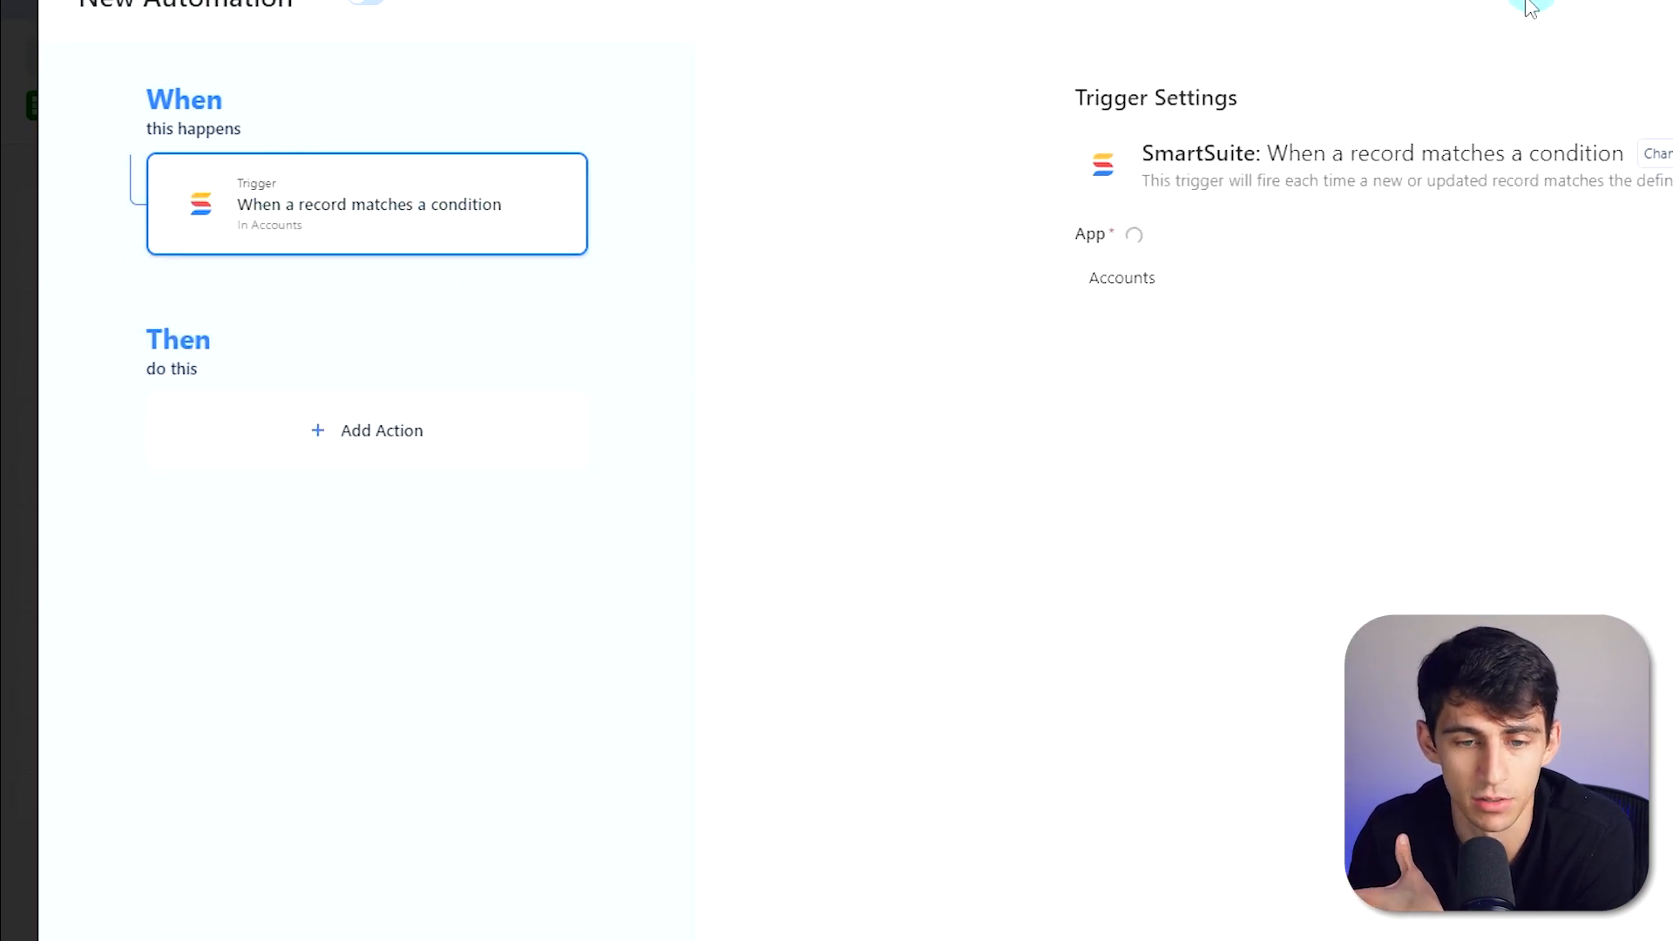
left_click(1129, 279)
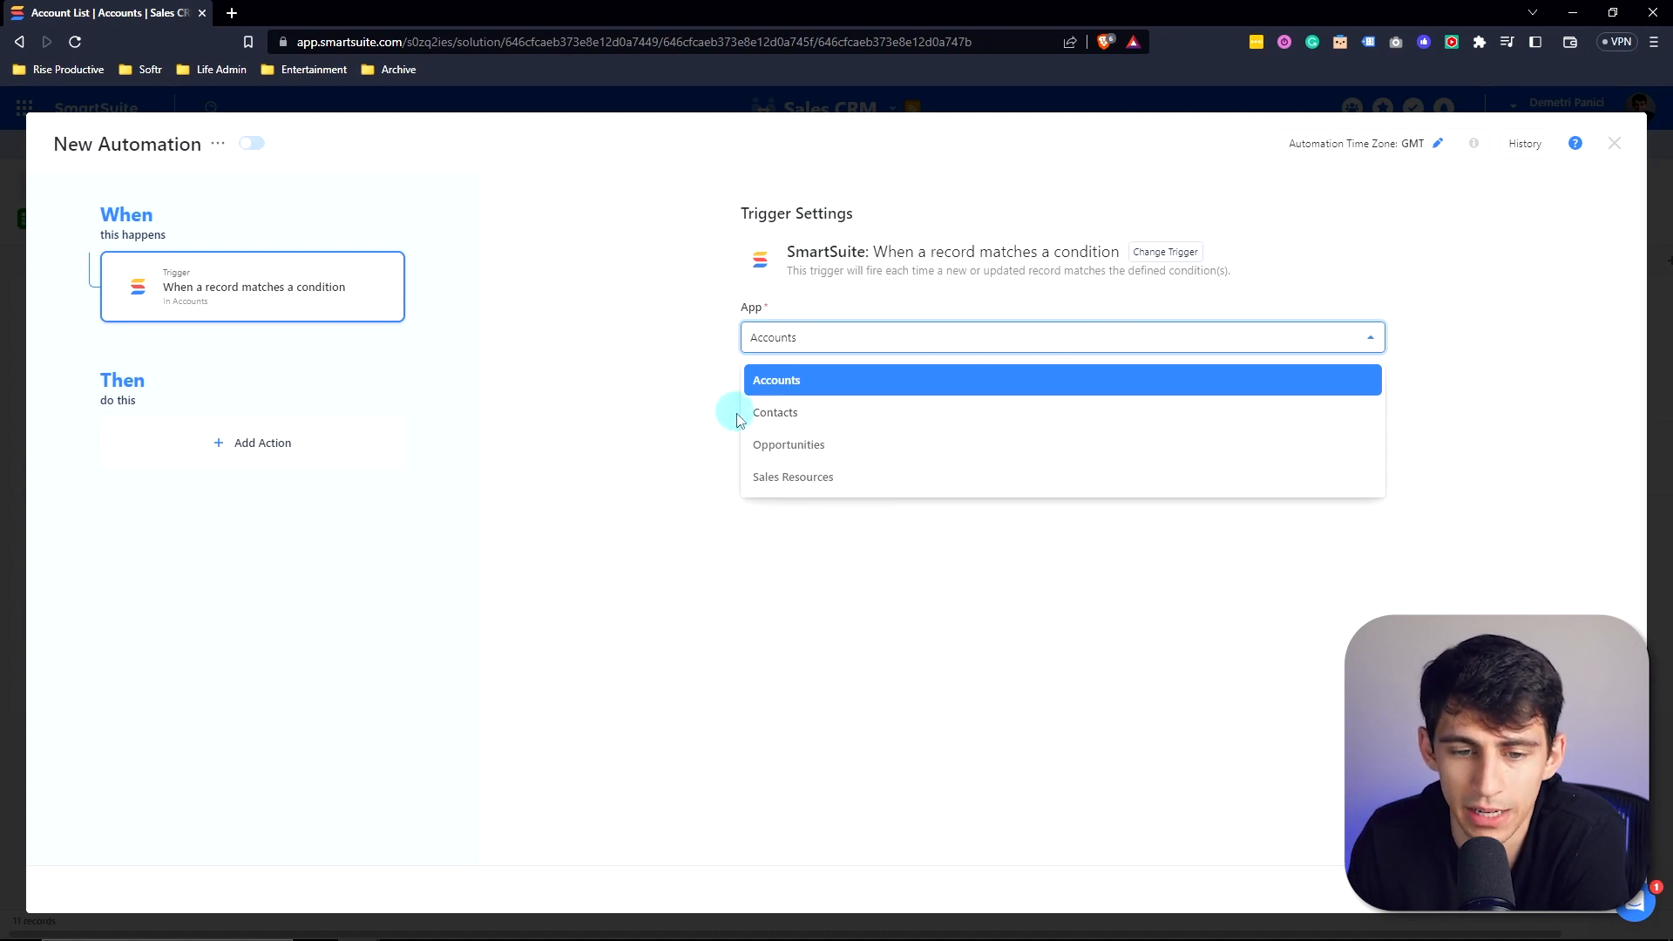
left_click(871, 420)
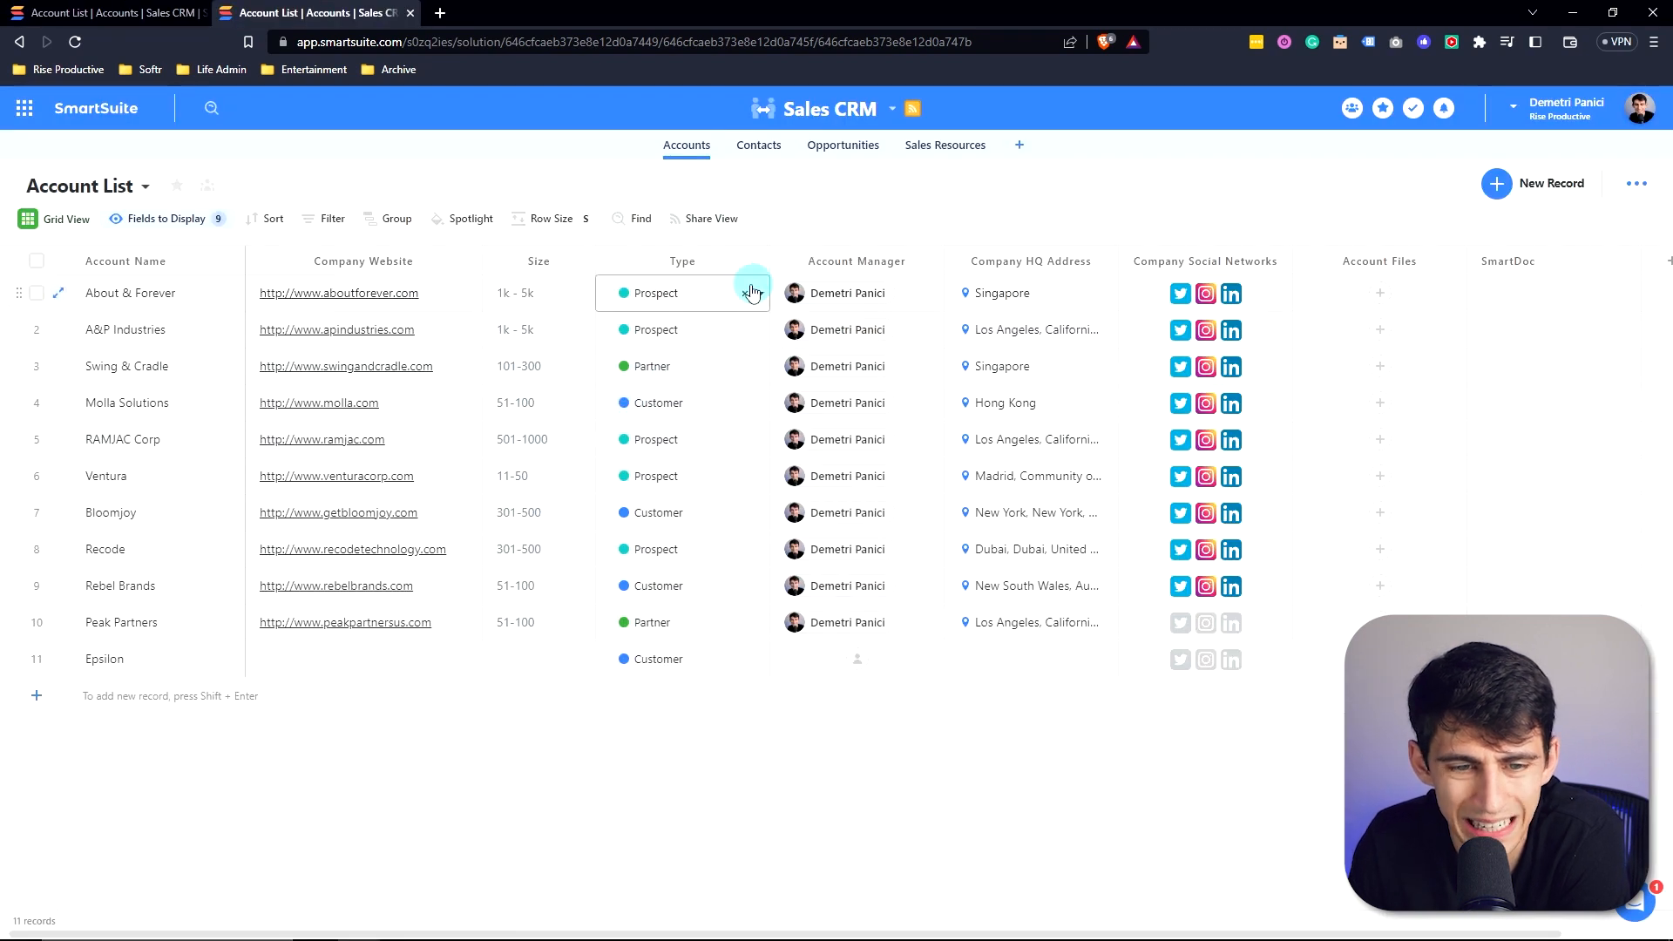
Examine the available Type options for the About & Forever record in the account list and return to the automation.
left_click(682, 308)
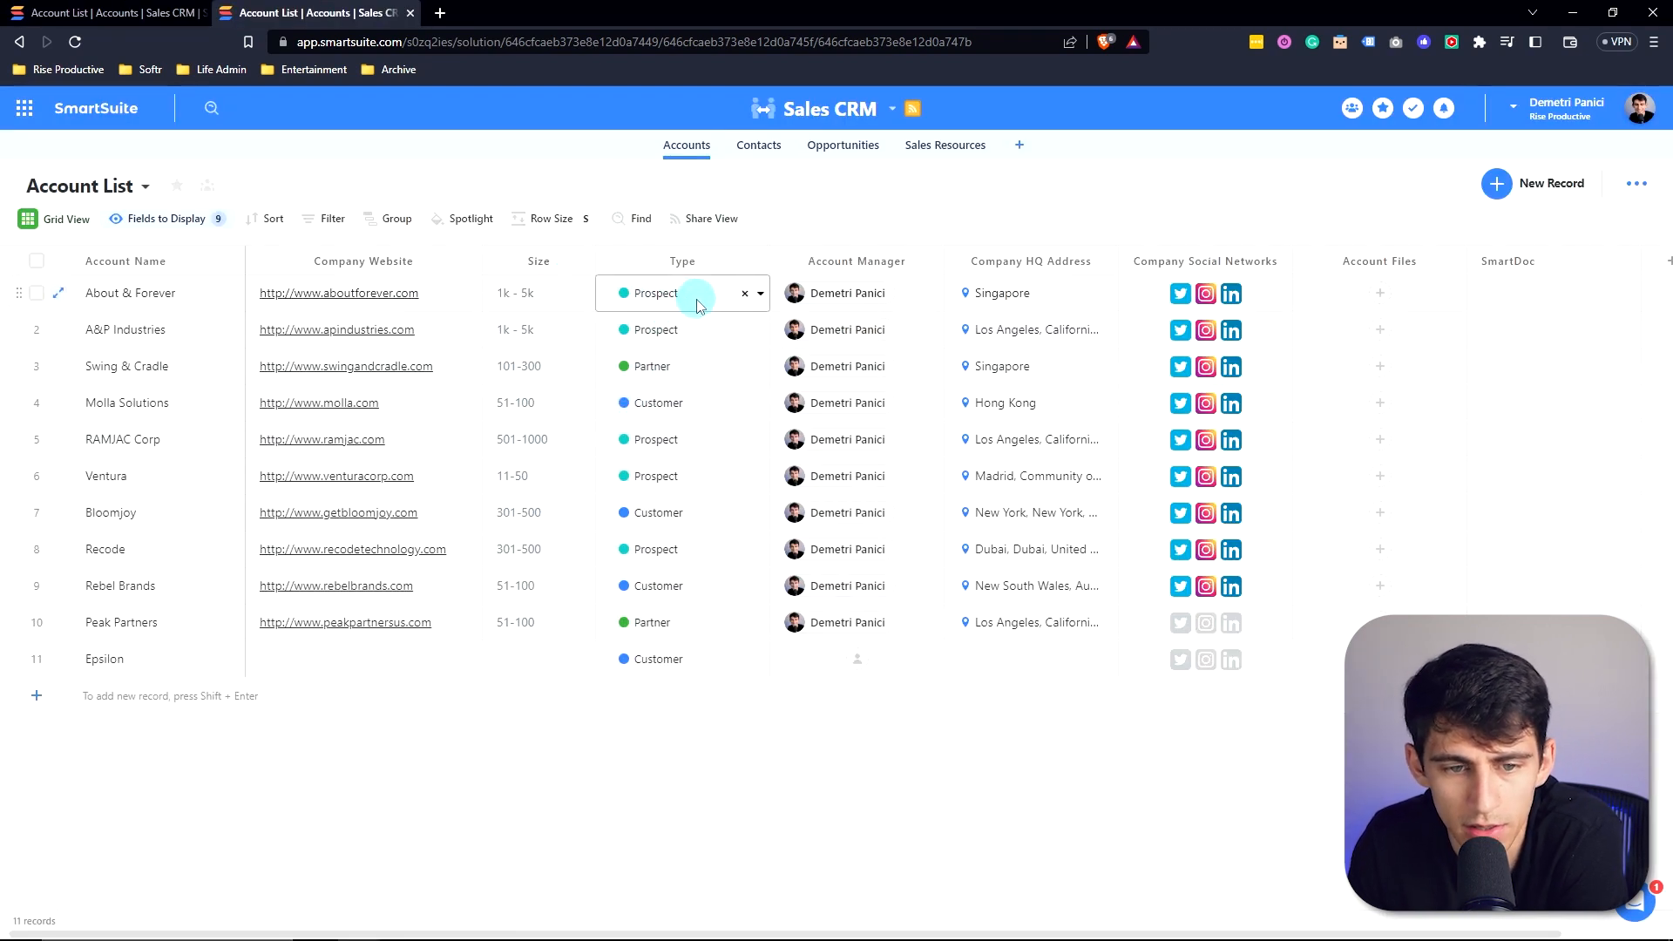
left_click(762, 295)
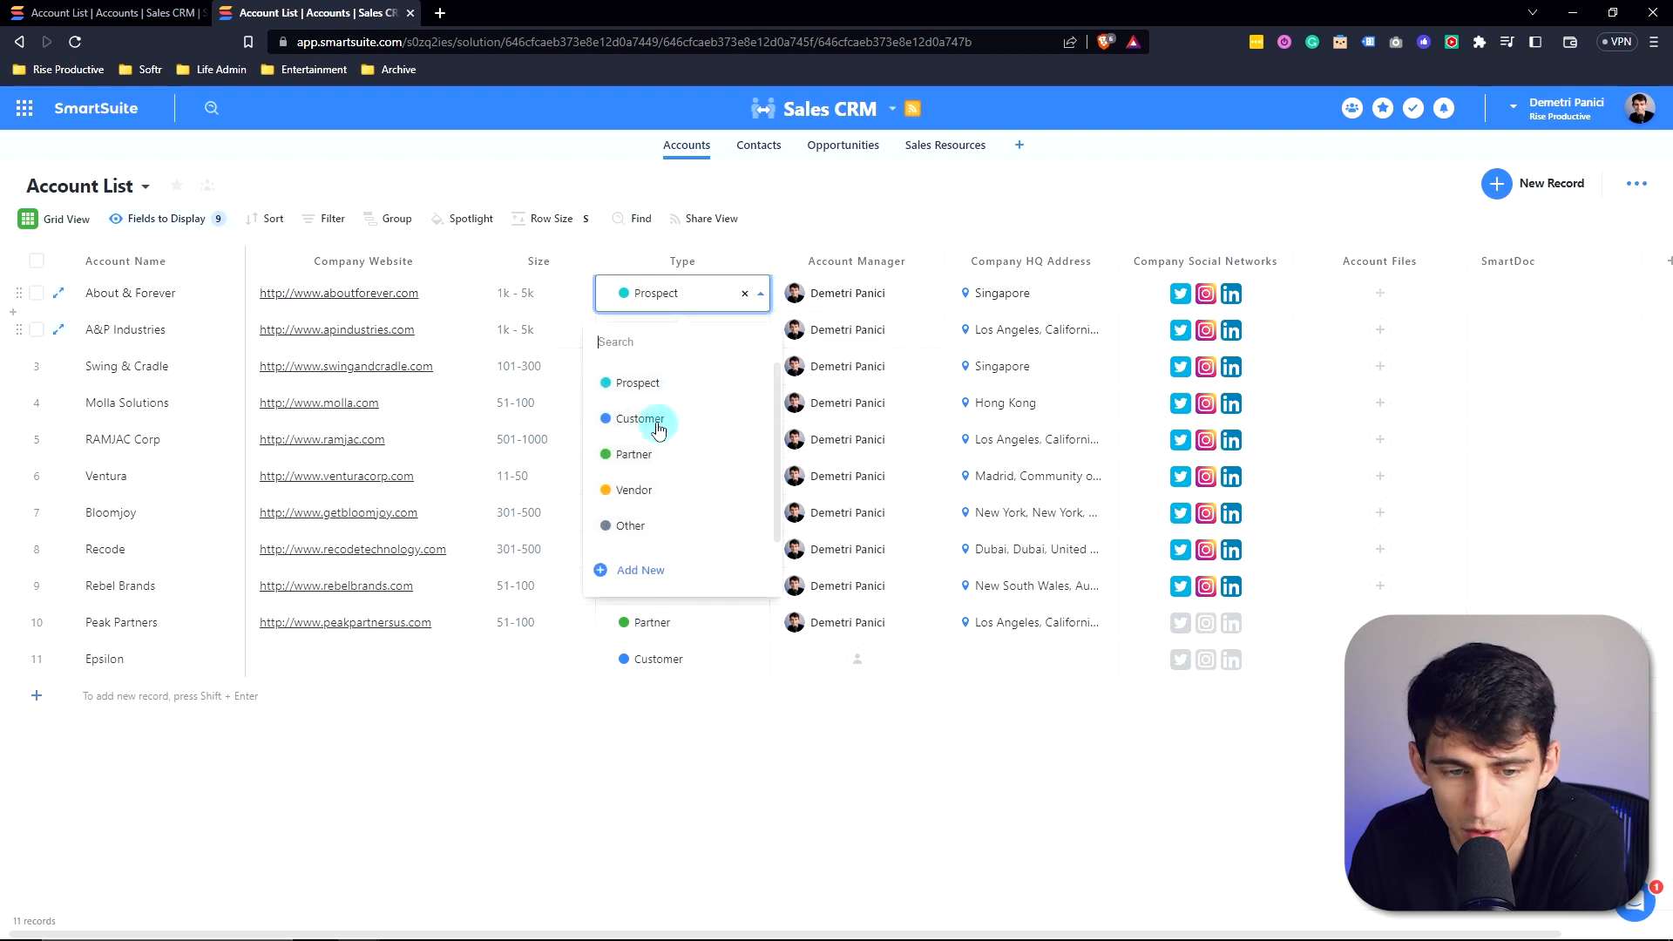
left_click(140, 11)
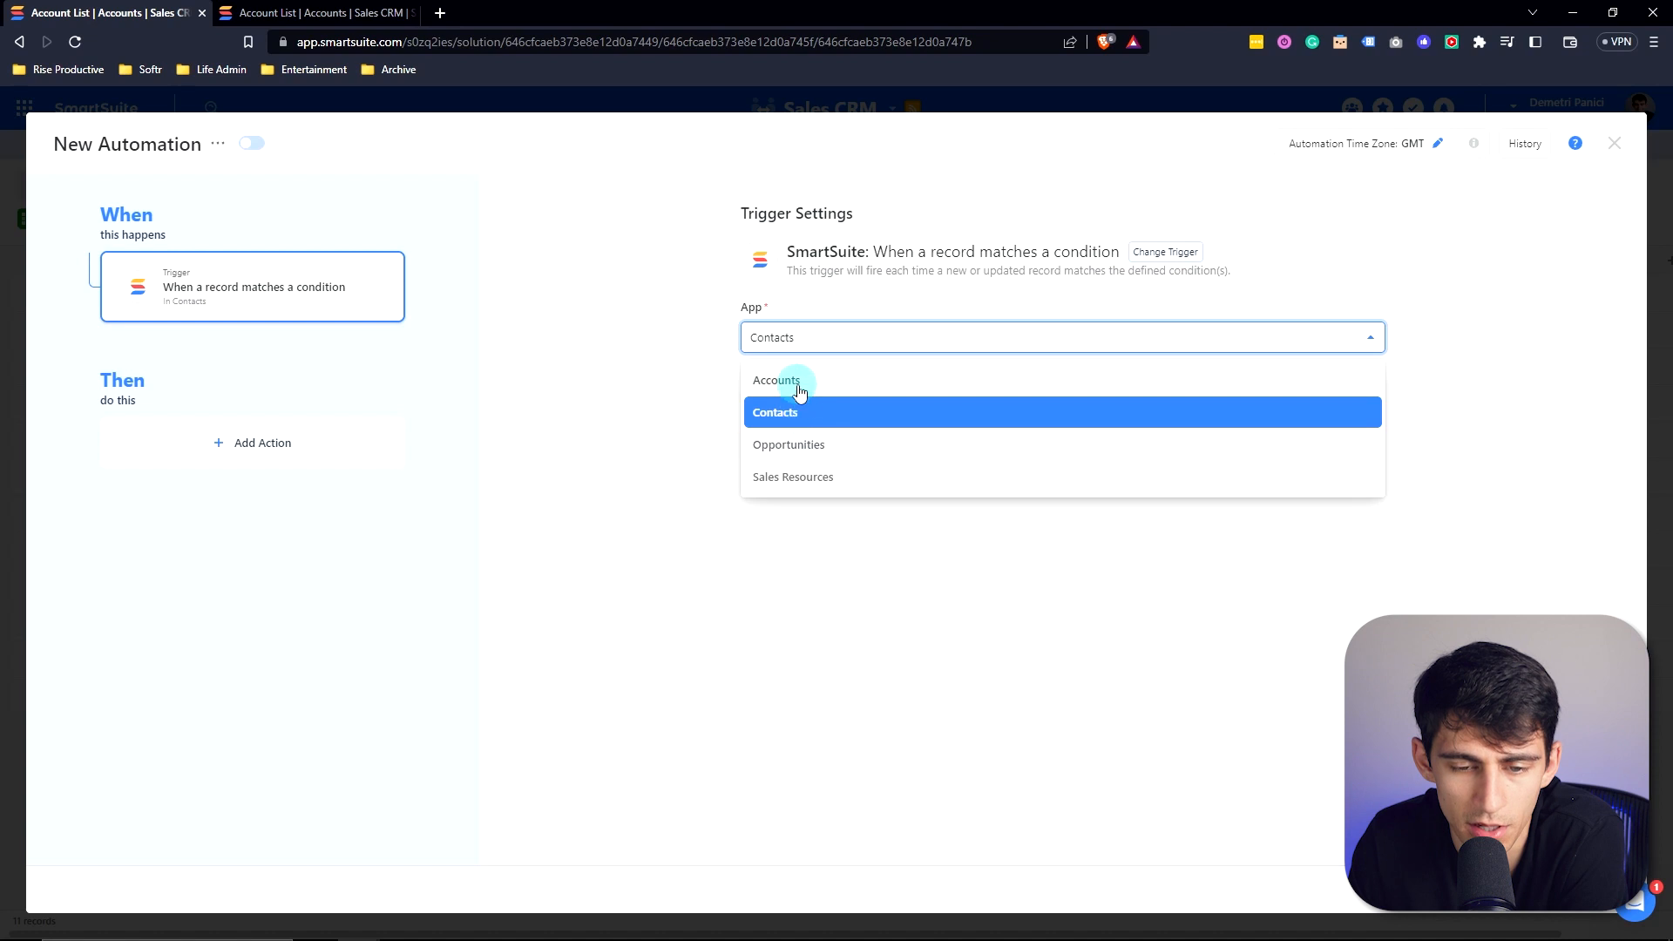
Switch the trigger's app to Accounts and add the condition Type Equal to Customer.
left_click(799, 388)
left_click(884, 411)
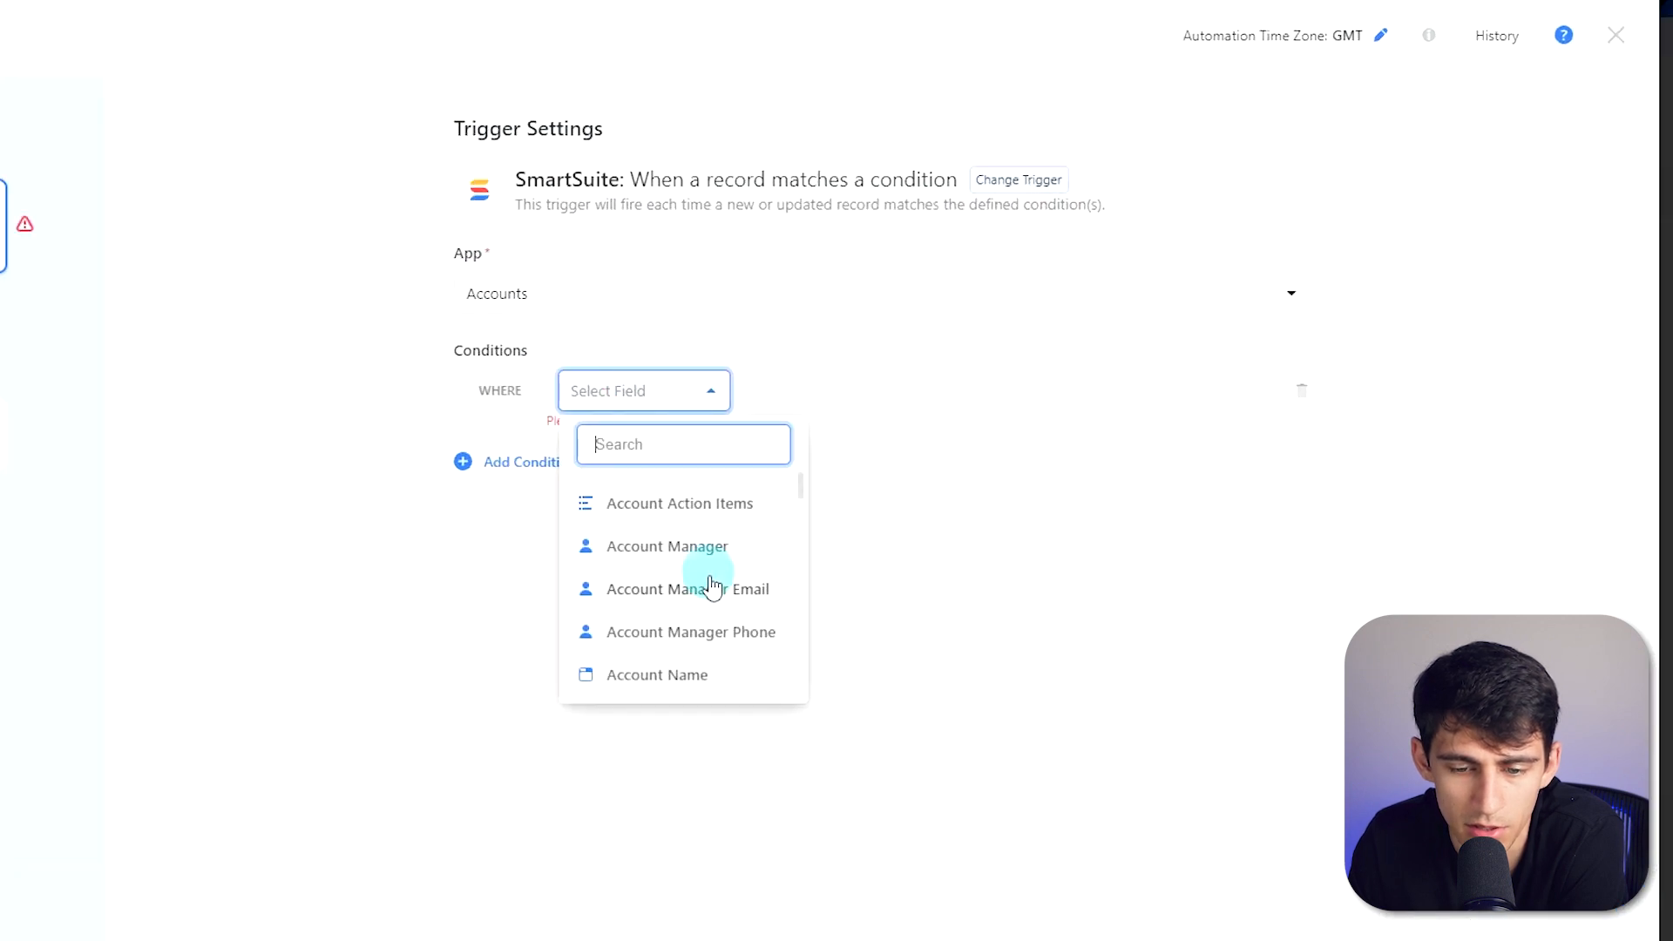
scroll(712, 583, "down", 10)
left_click(710, 582)
left_click(766, 391)
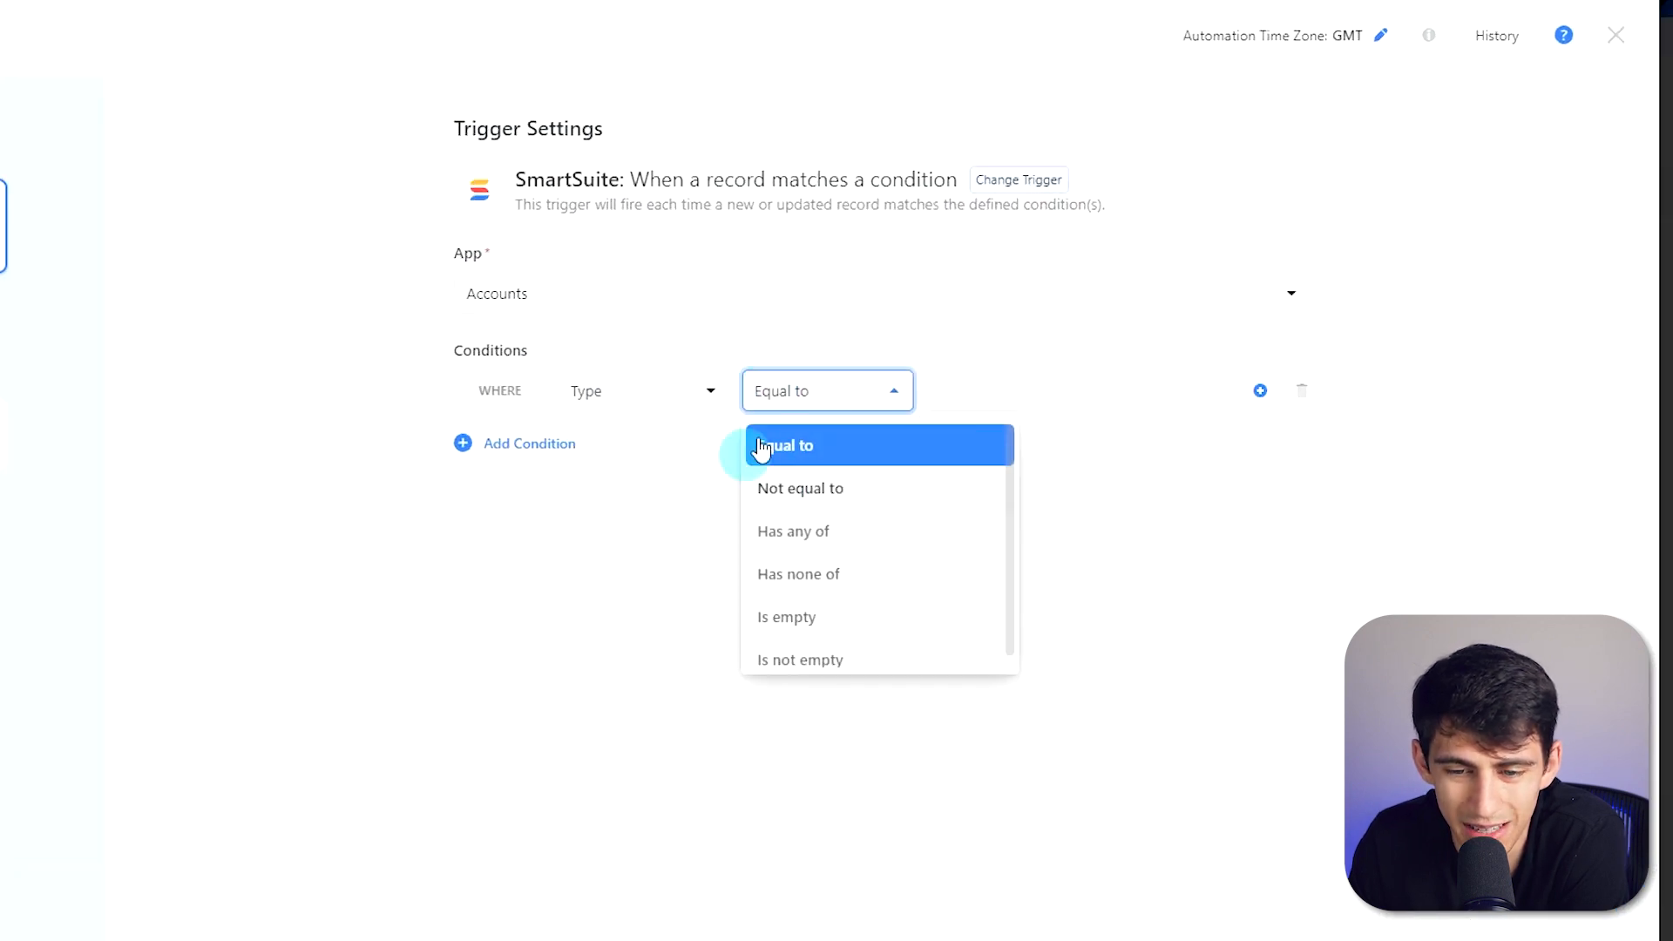
left_click(967, 390)
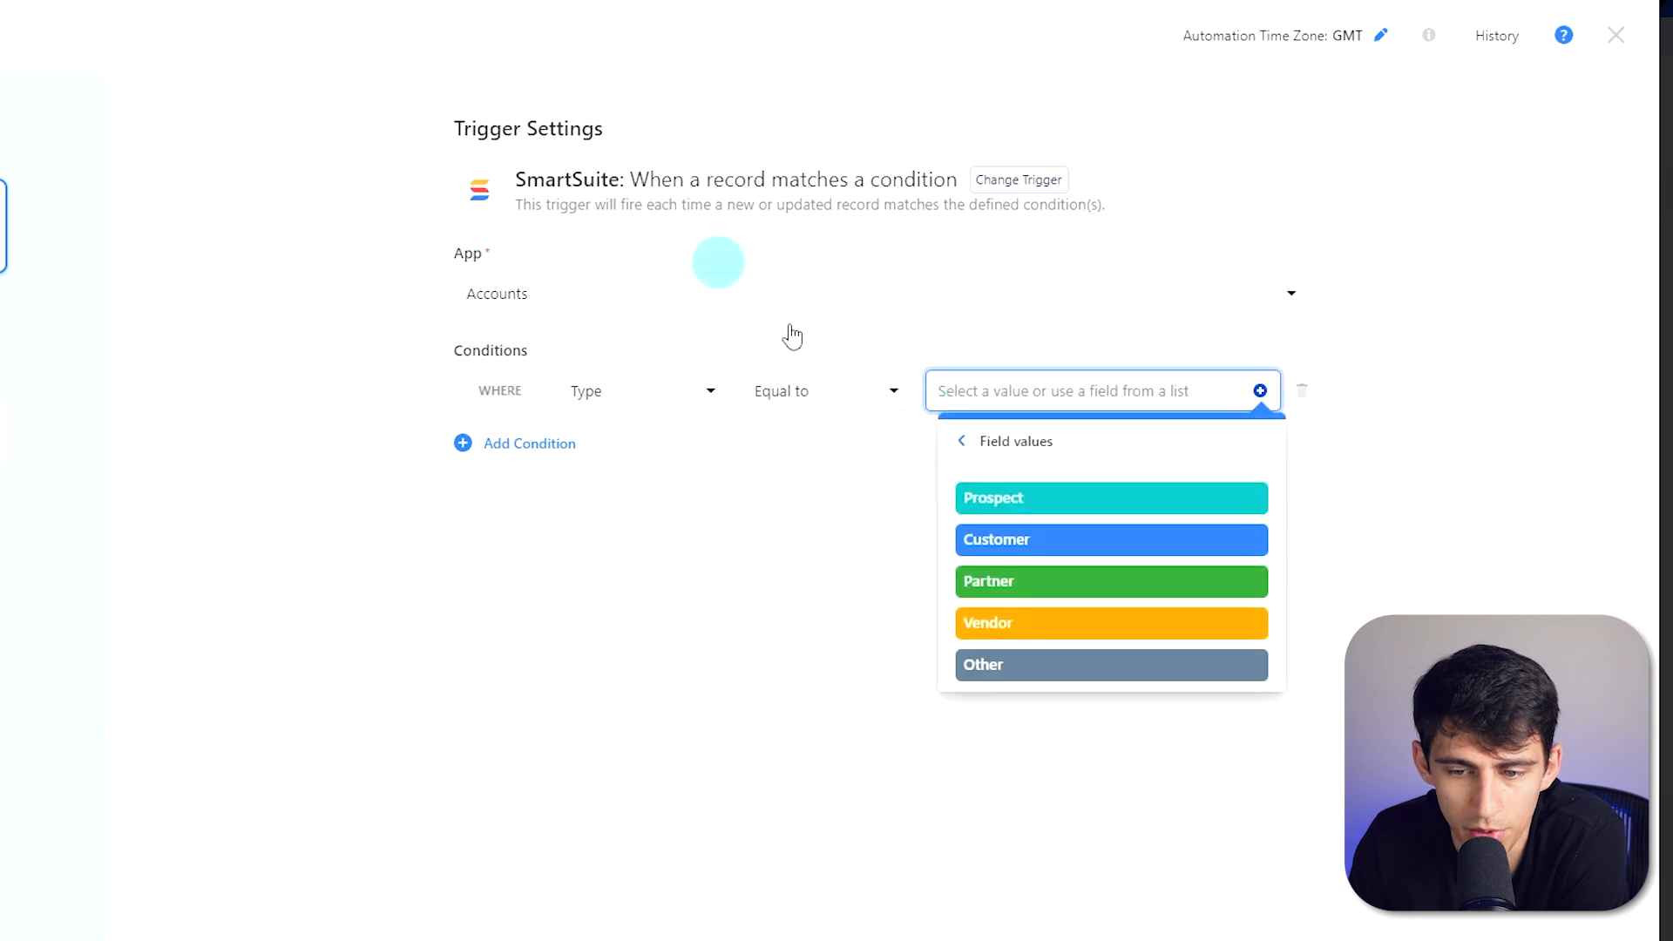
left_click(1020, 549)
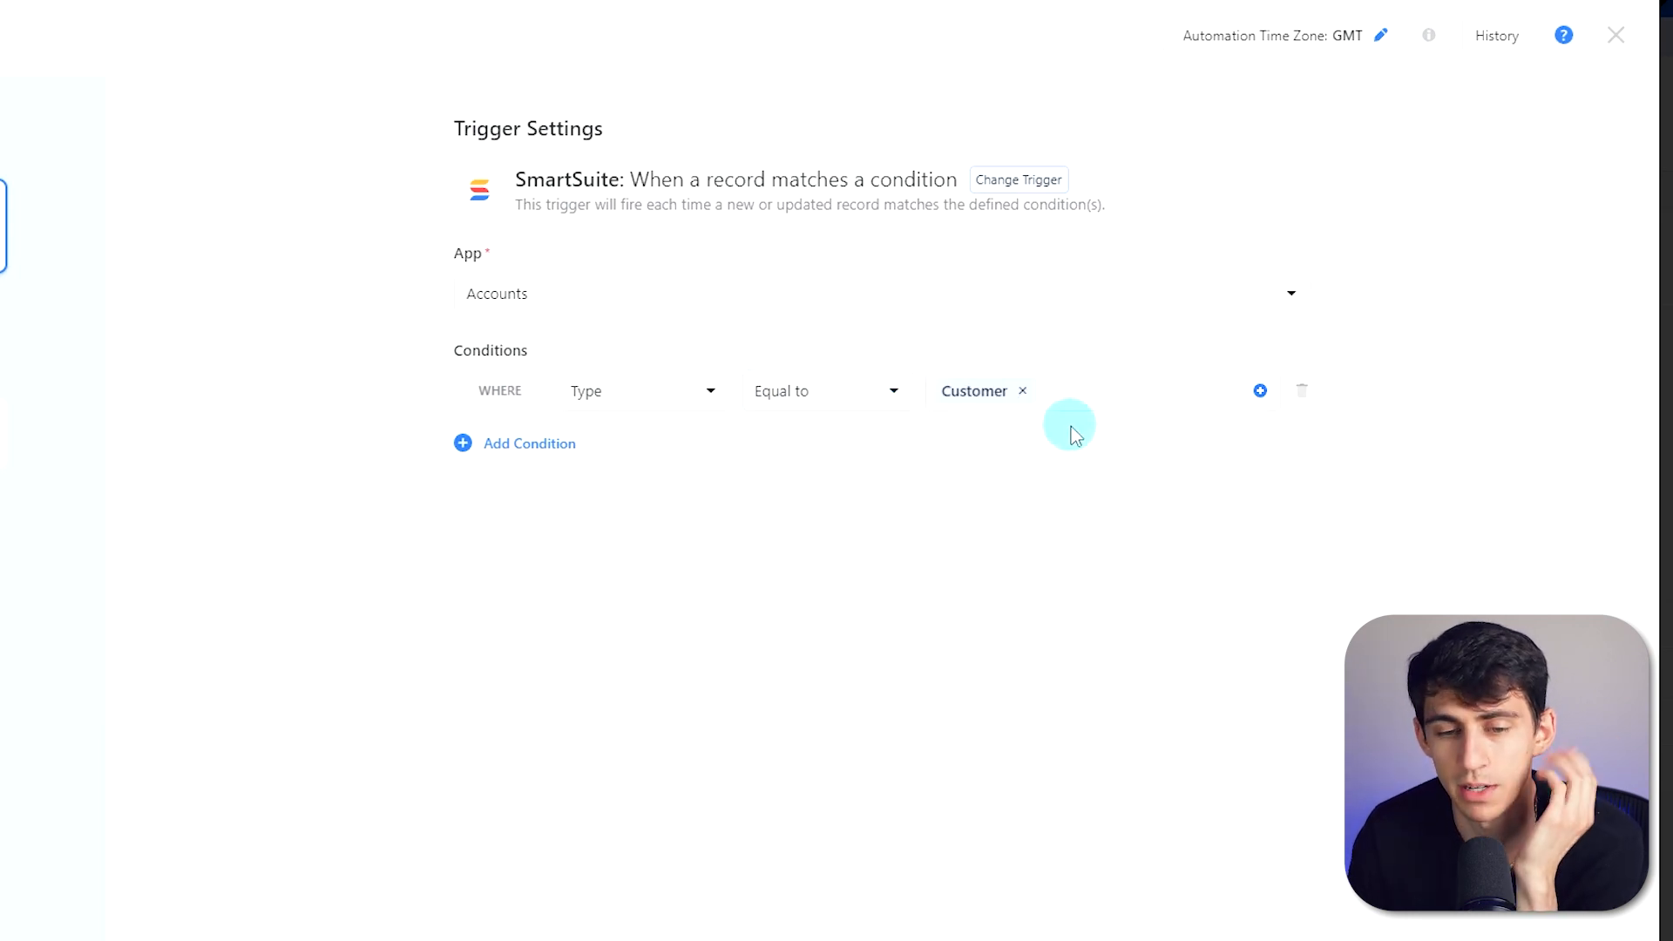
Add a second trigger condition joined with AND, requiring Monthly Revenue Greater than 1000.
left_click(523, 444)
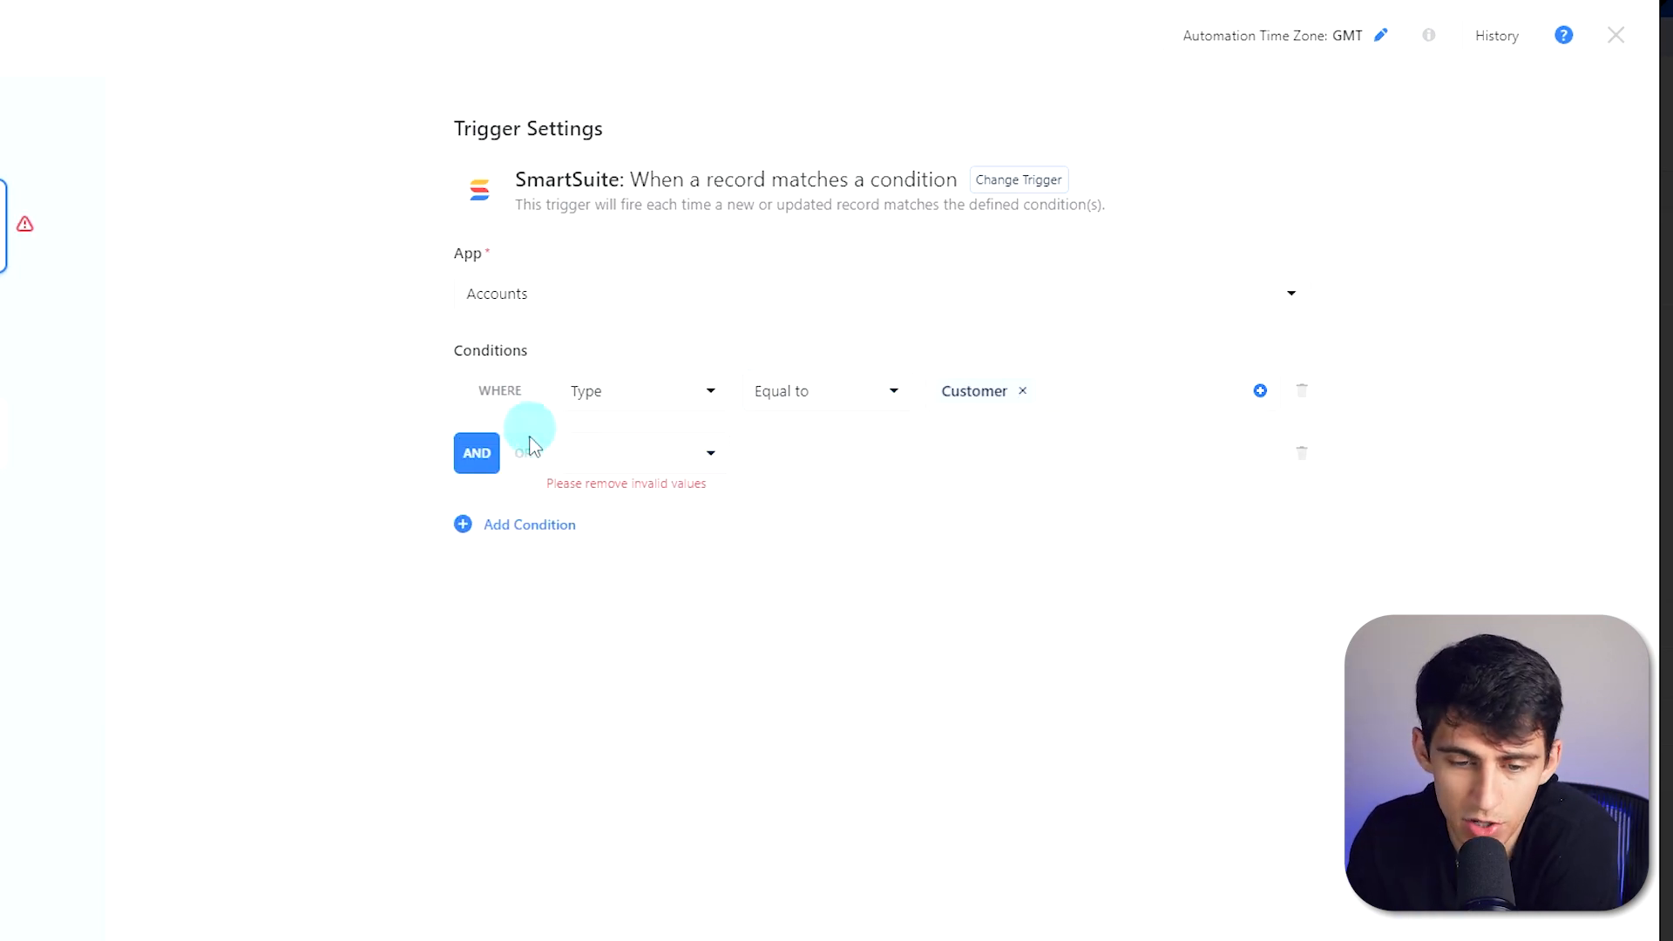
left_click(621, 466)
scroll(642, 579, "down", 5)
left_click(643, 579)
left_click(824, 454)
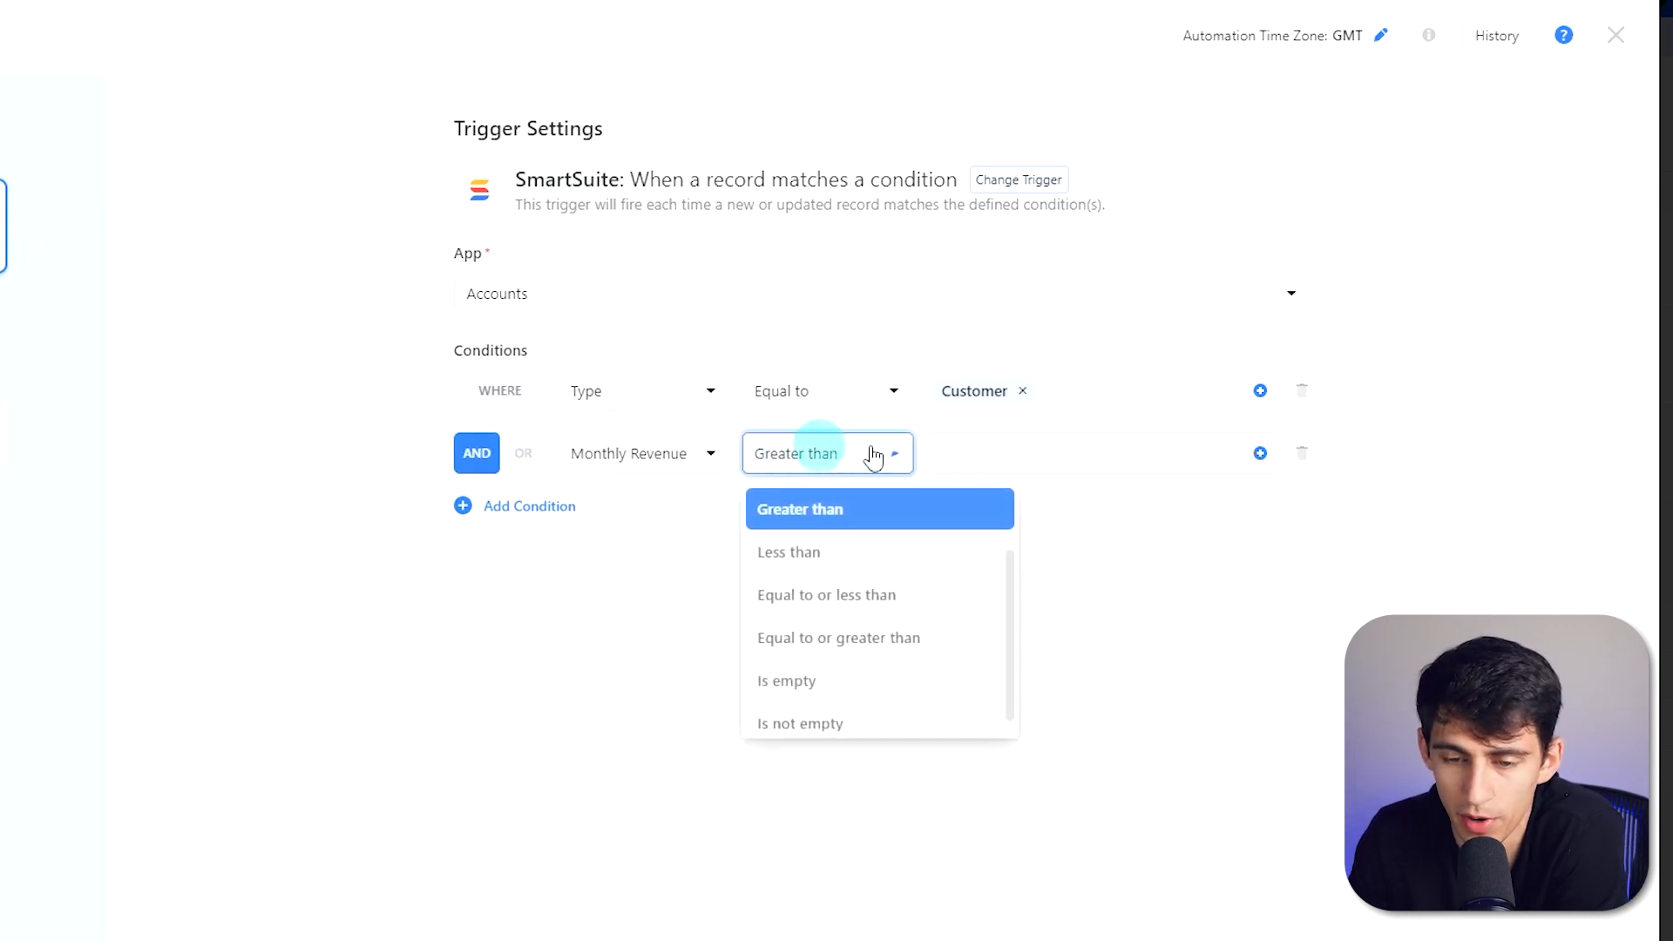
left_click(806, 509)
left_click(1023, 453)
type("1000")
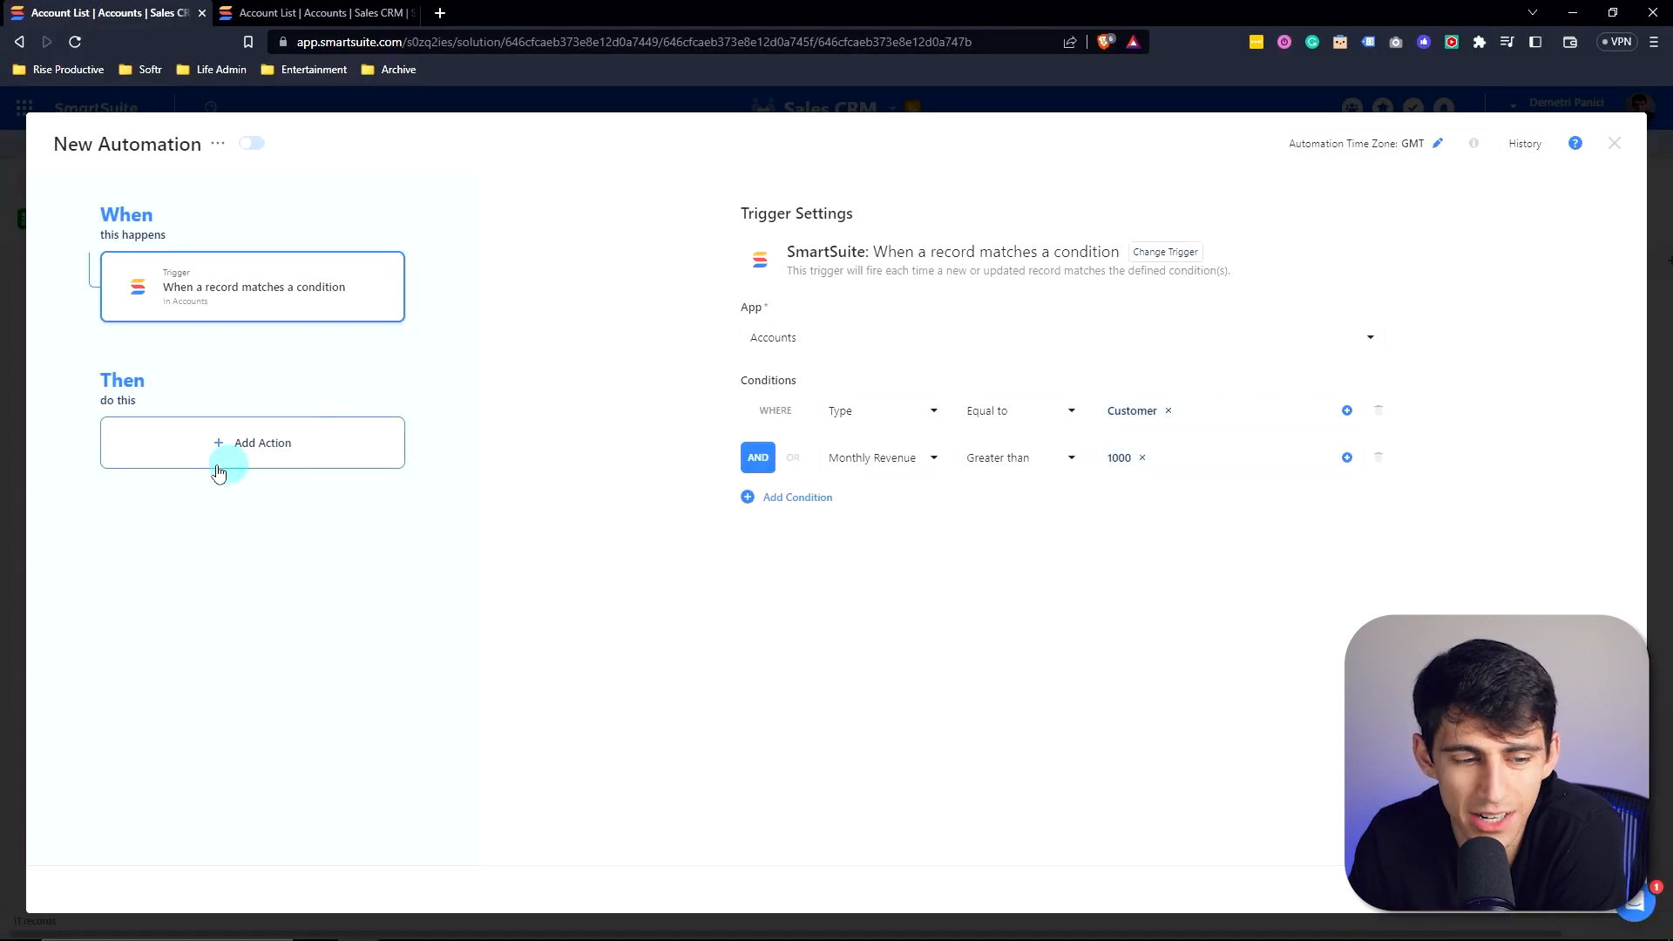
Add a Find records action that searches the Opportunities app in the Sales CRM solution.
left_click(218, 472)
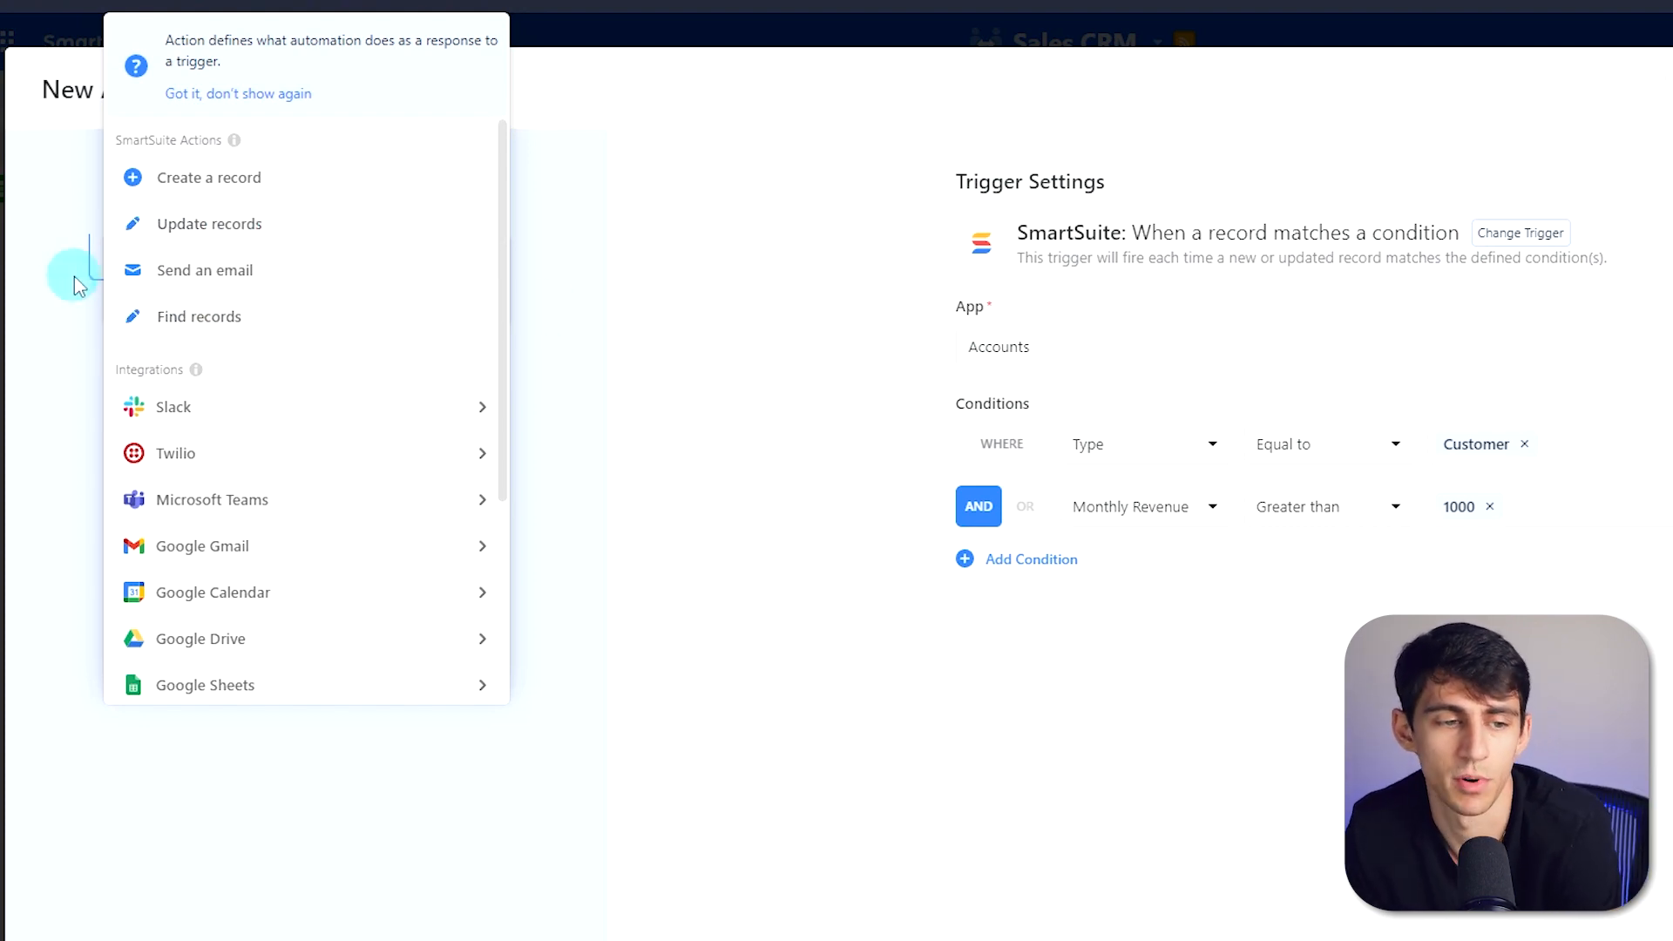
left_click(199, 316)
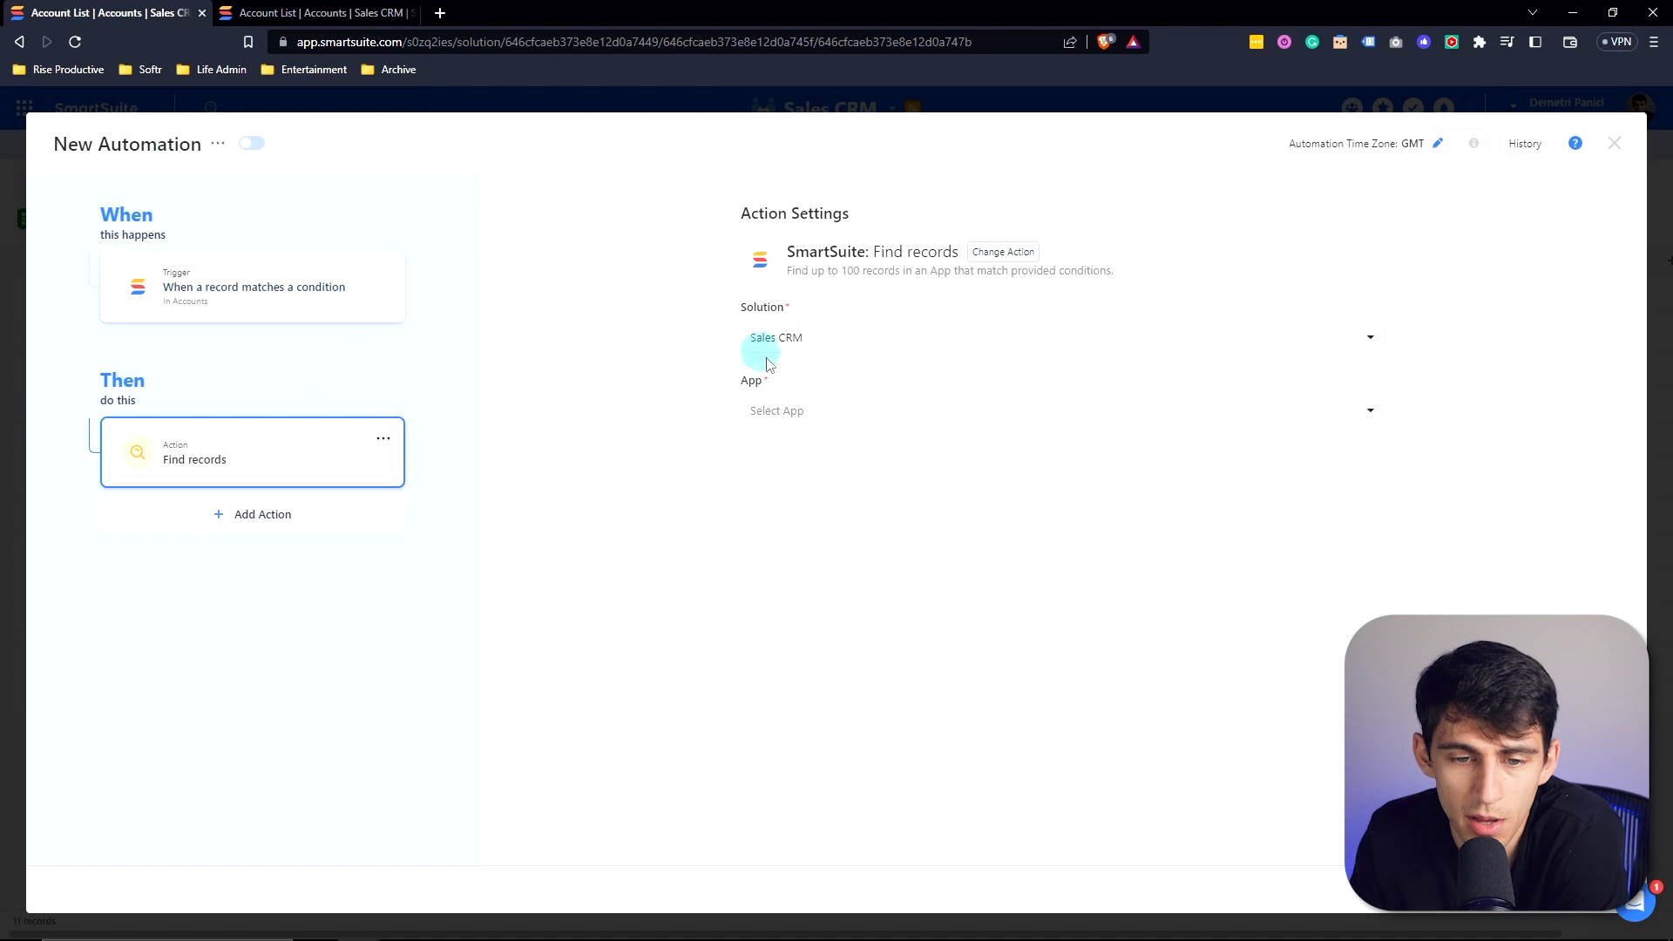
left_click(810, 413)
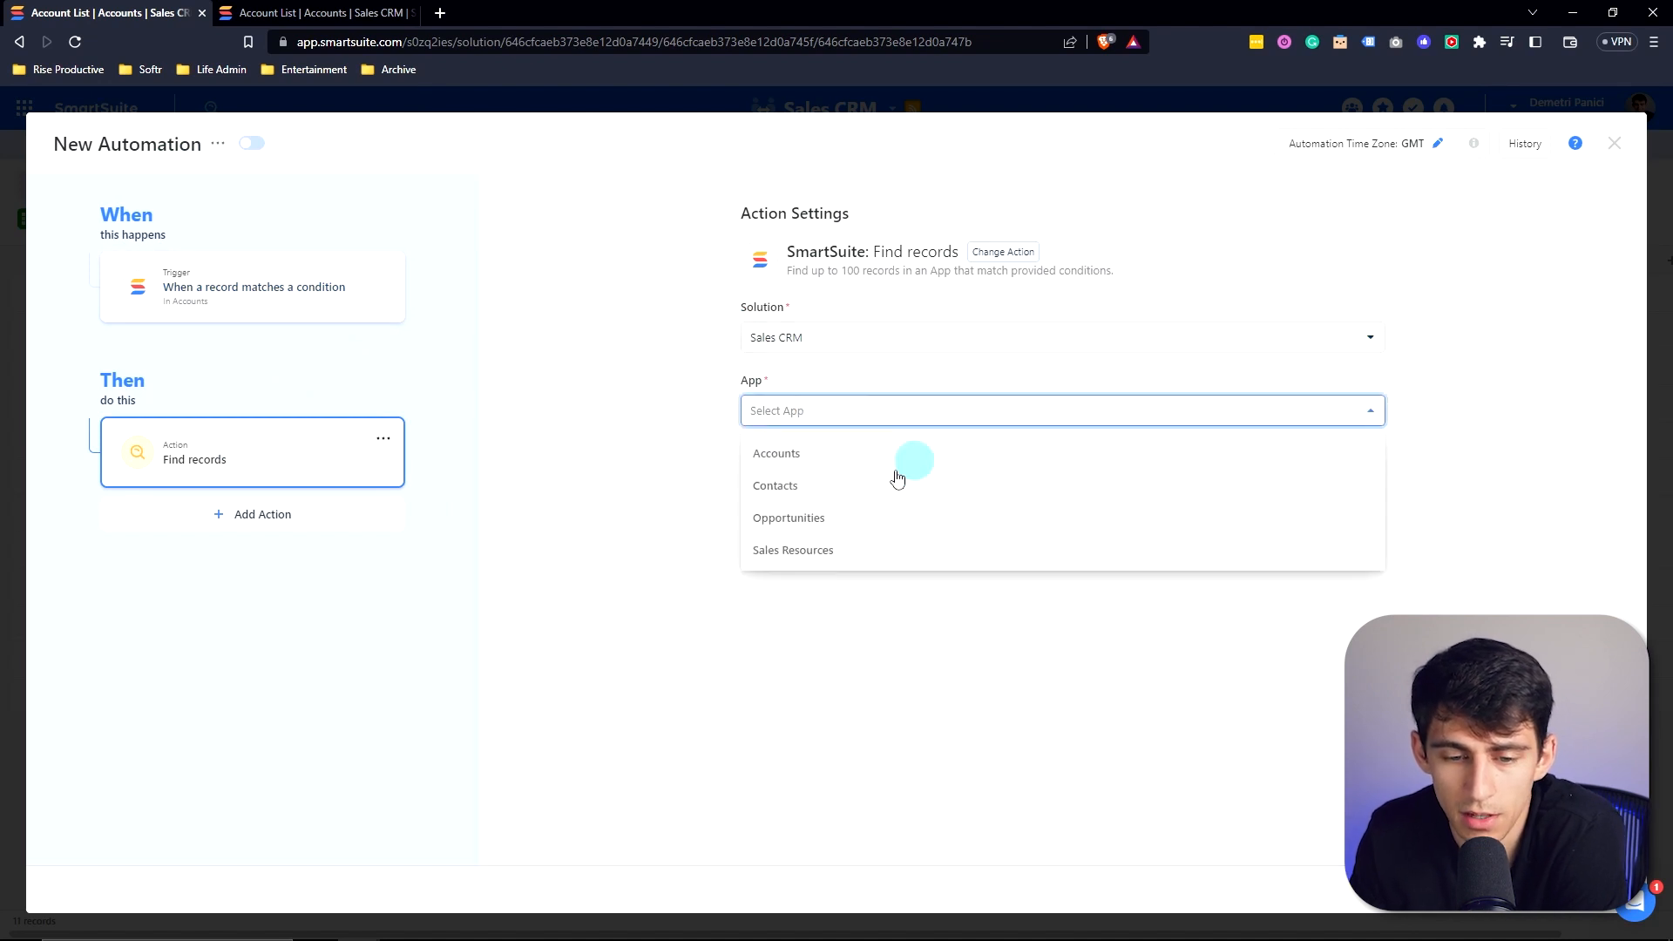
left_click(798, 520)
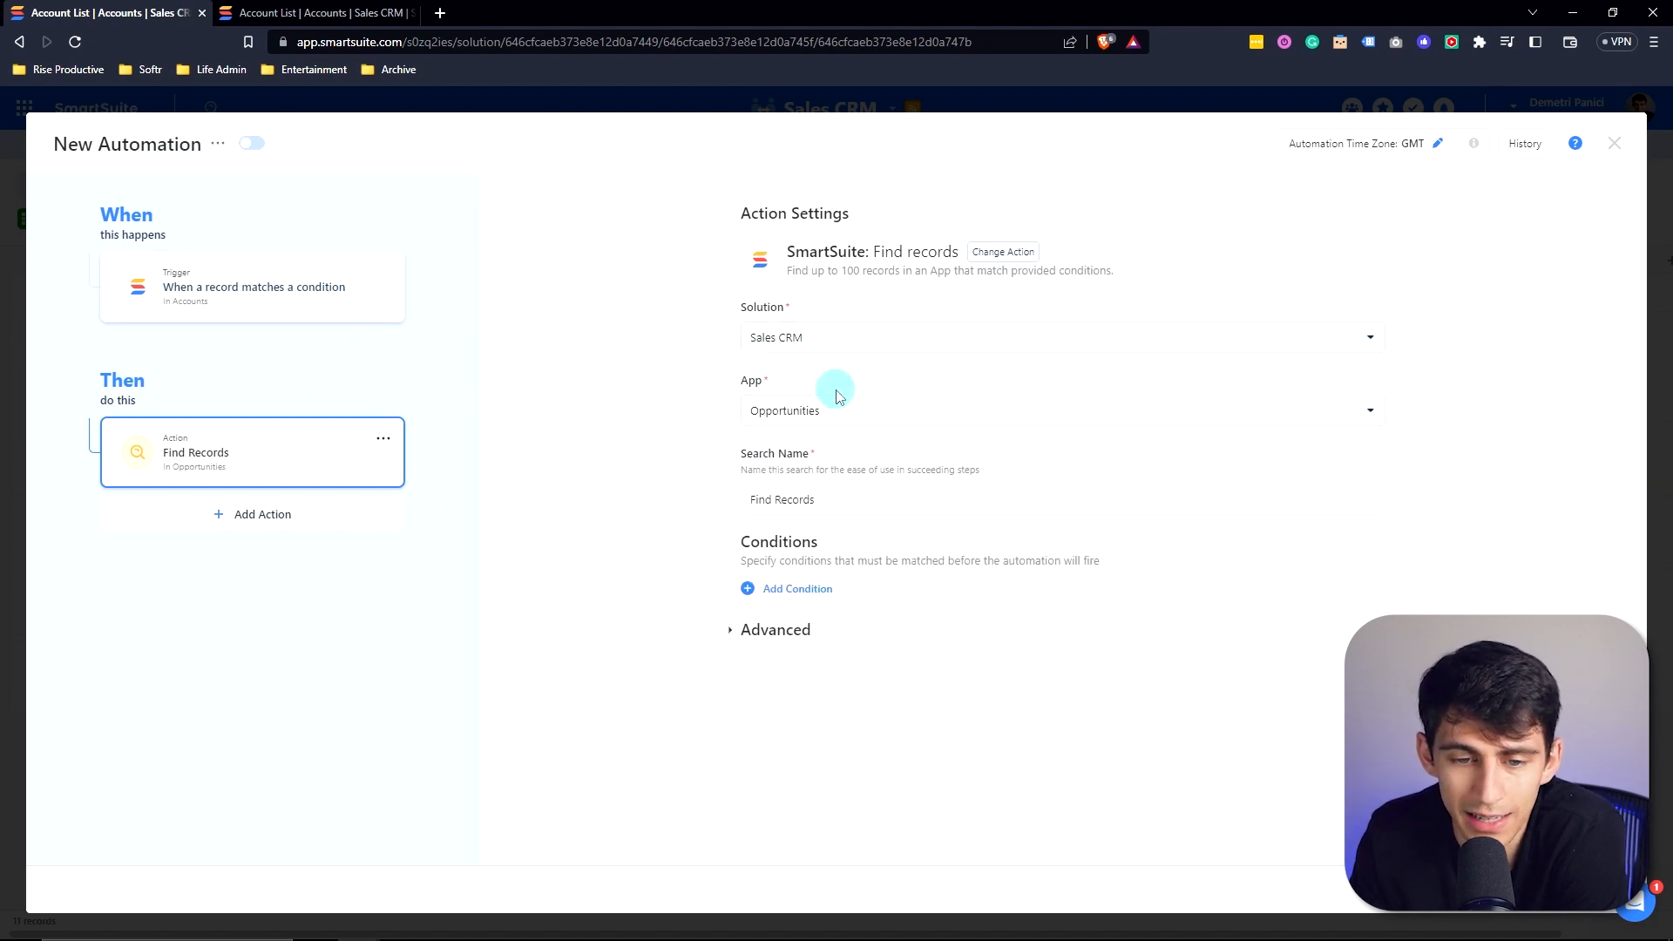
Add a Find Records condition where Account Contains the Contacts field from the trigger.
left_click(854, 495)
left_click(820, 595)
left_click(904, 672)
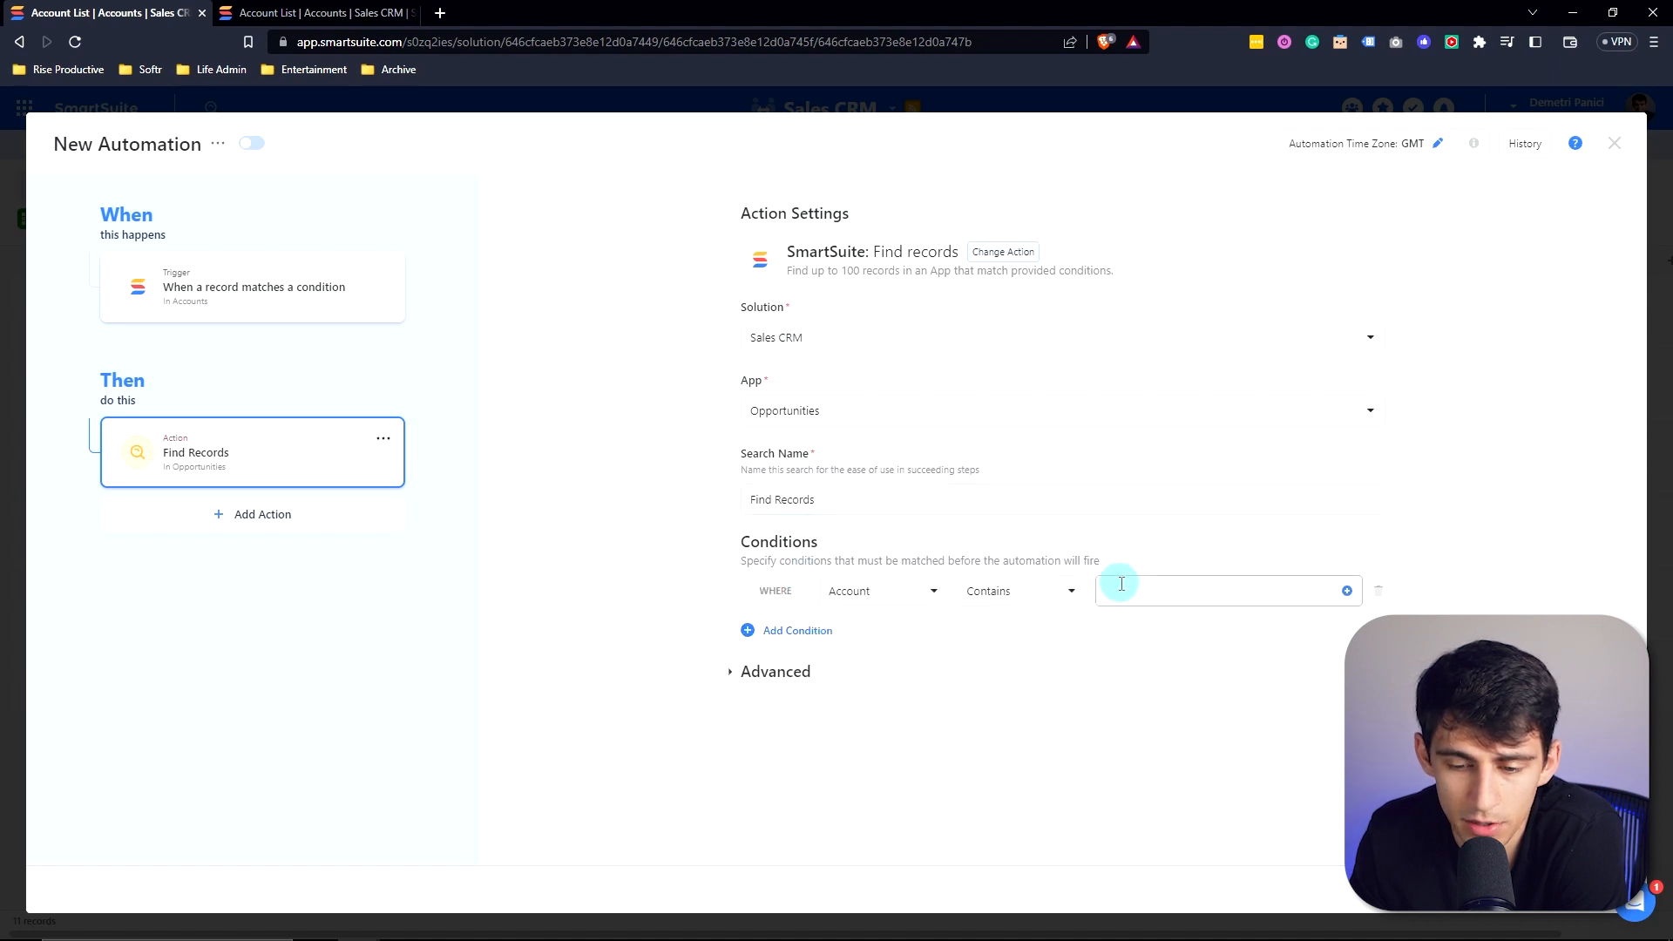
left_click(1122, 588)
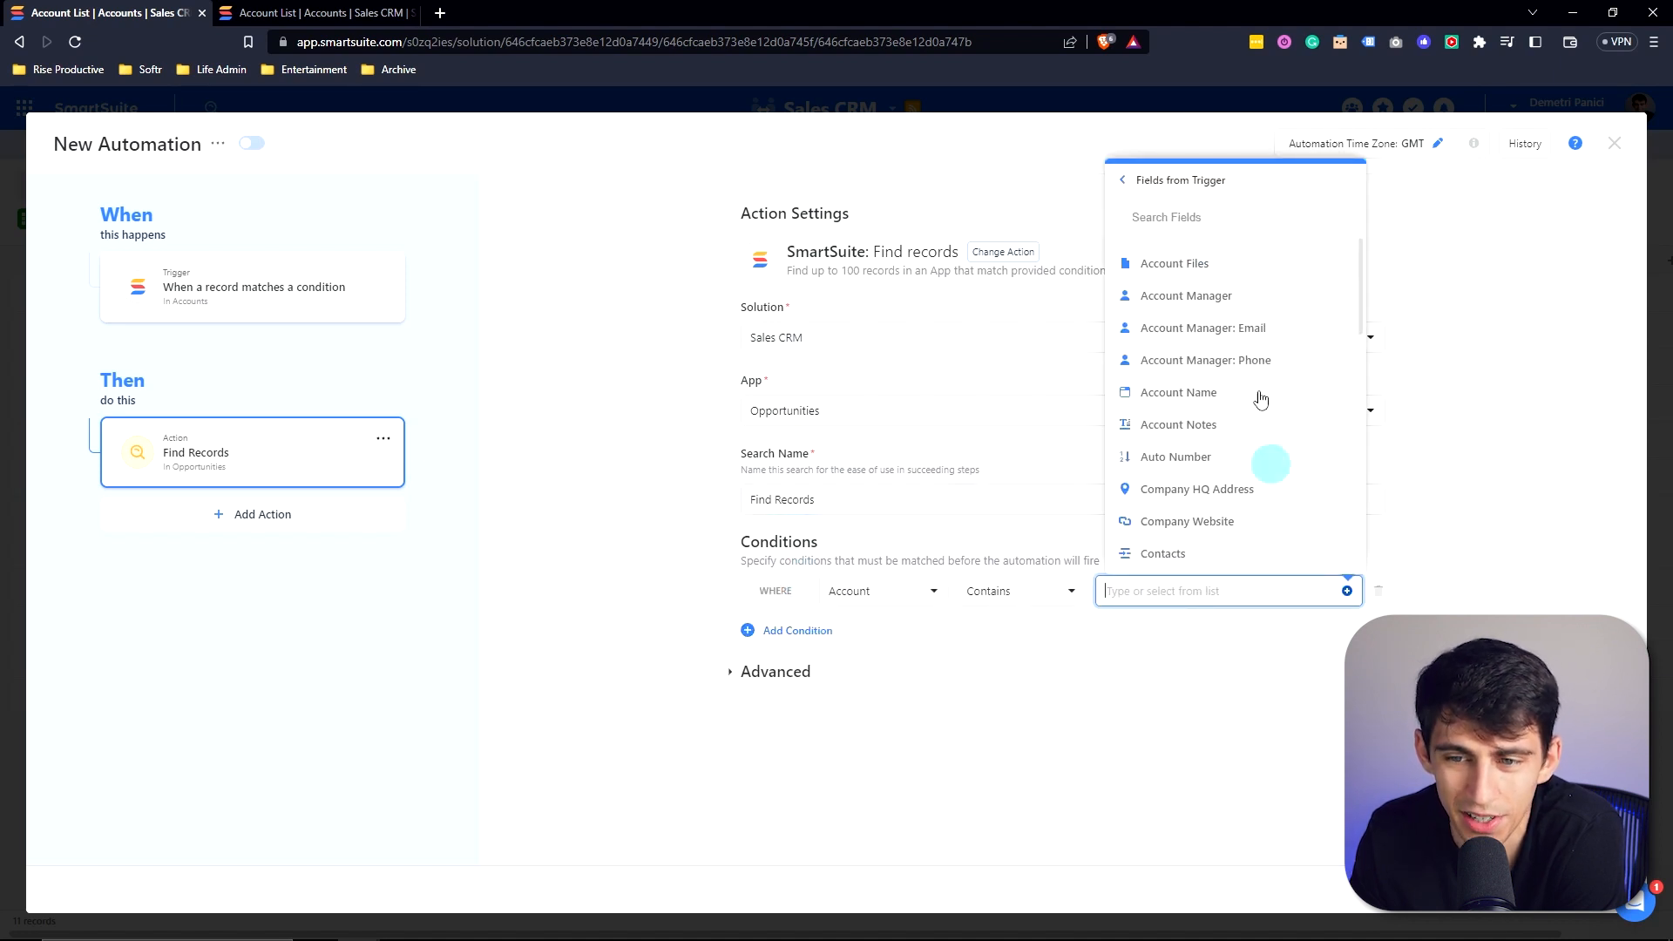
scroll(1237, 366, "down", 2)
left_click(1216, 384)
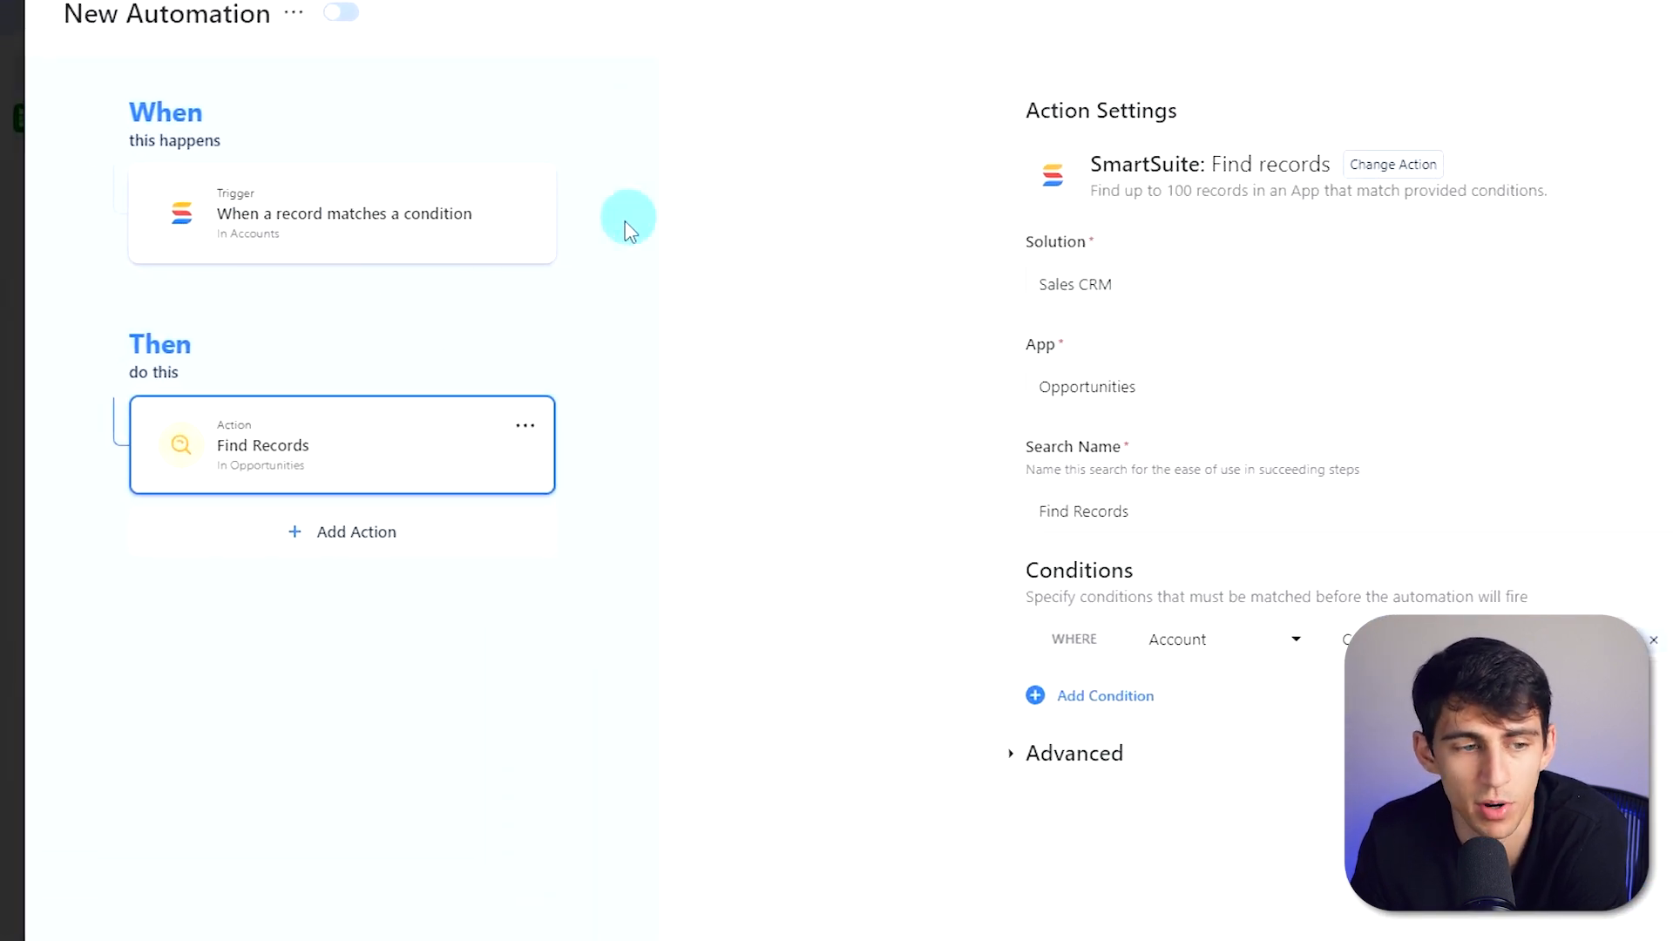
Review the trigger and Find Records settings, and add an Update records action after them.
left_click(388, 248)
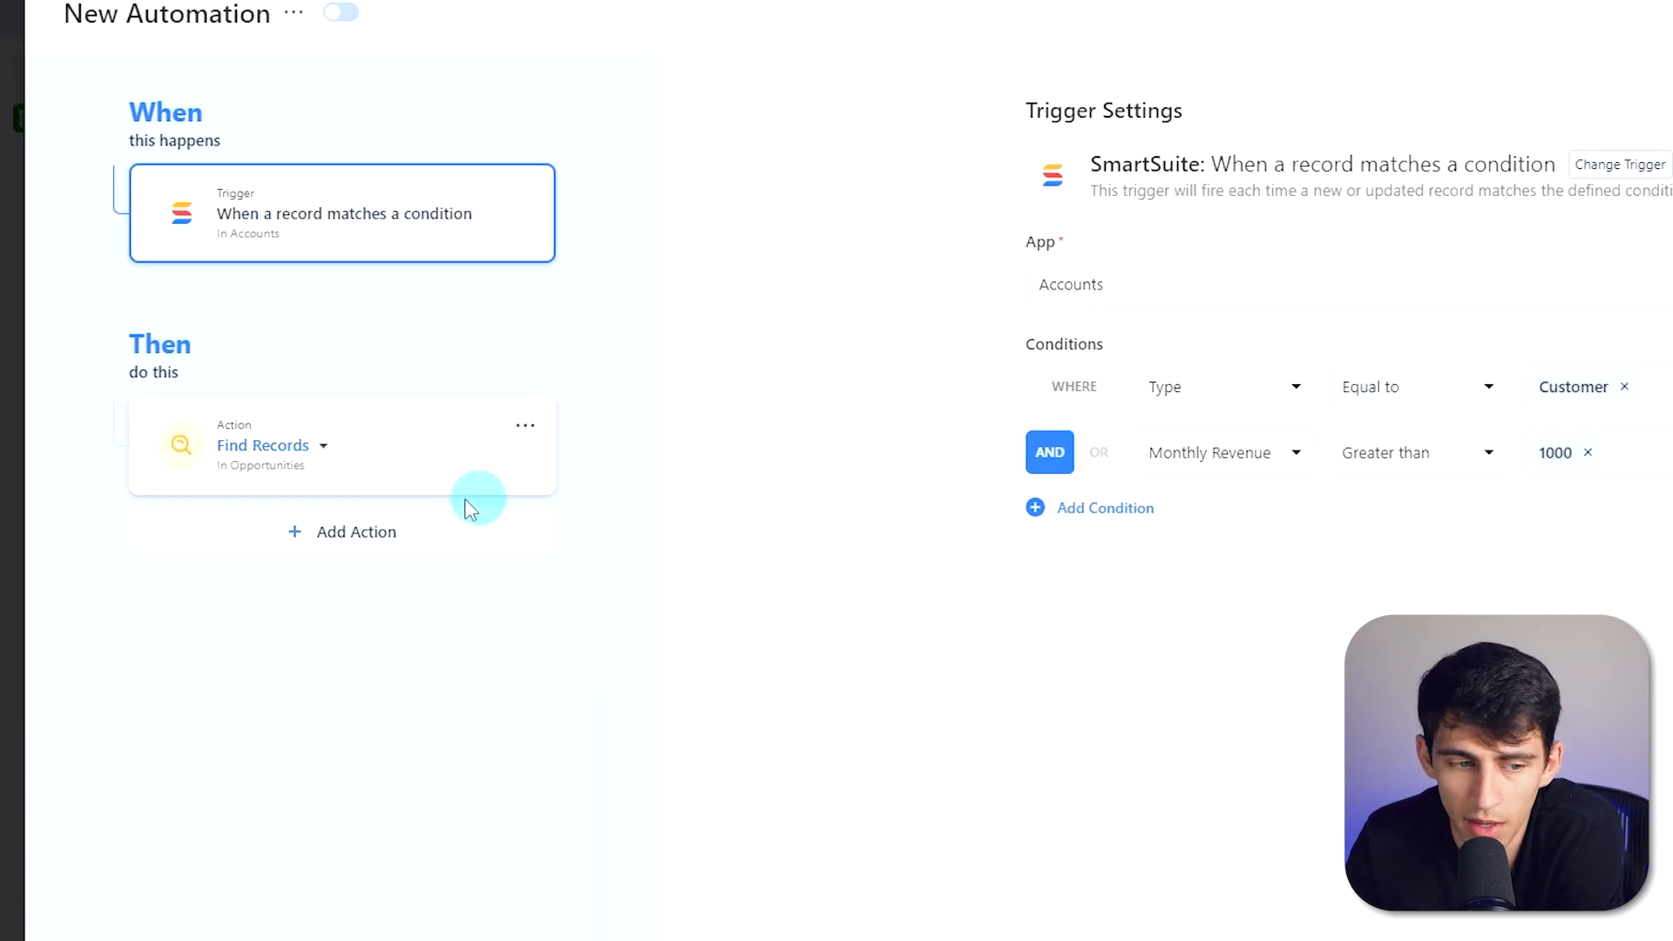
left_click(390, 480)
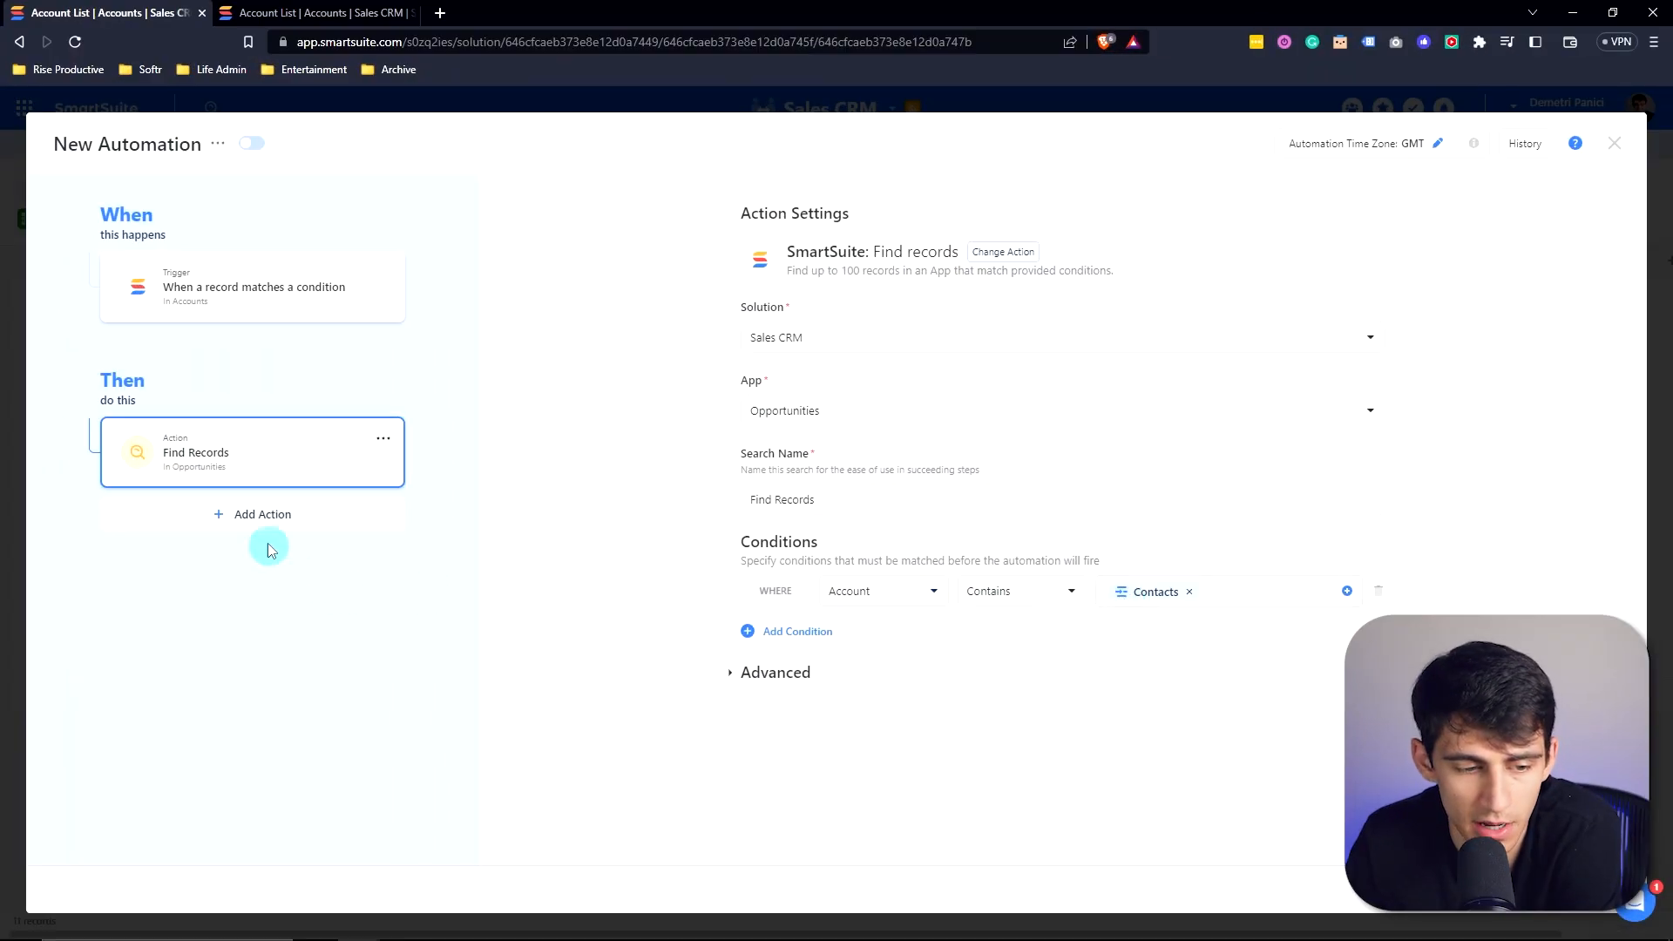
left_click(258, 533)
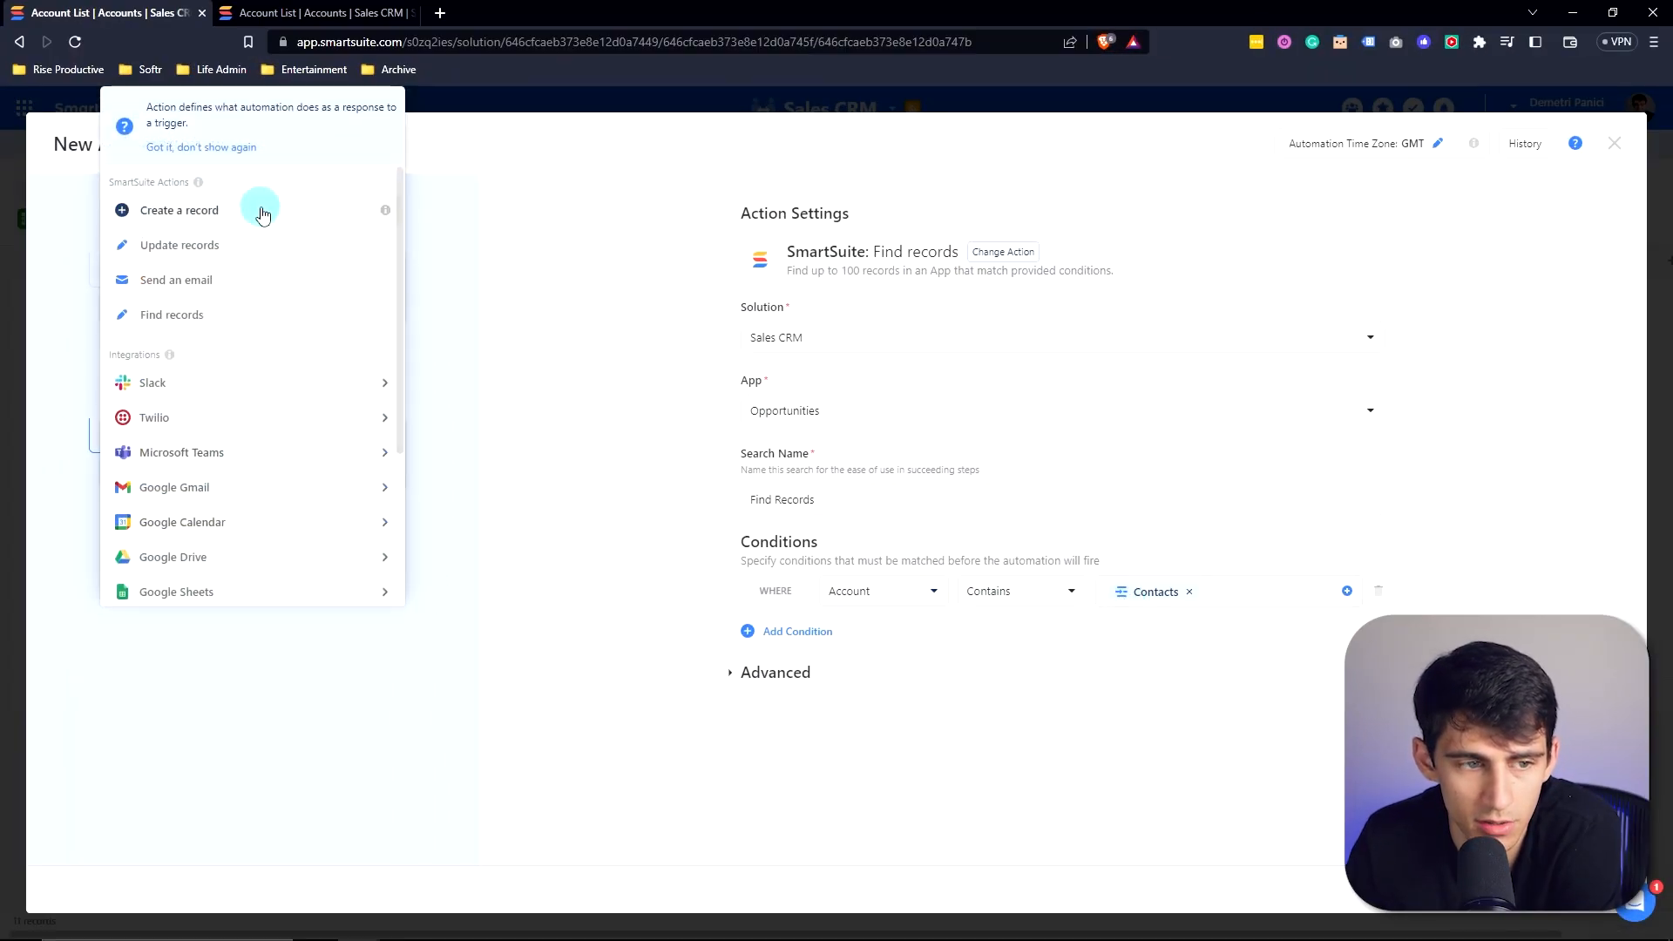
left_click(199, 255)
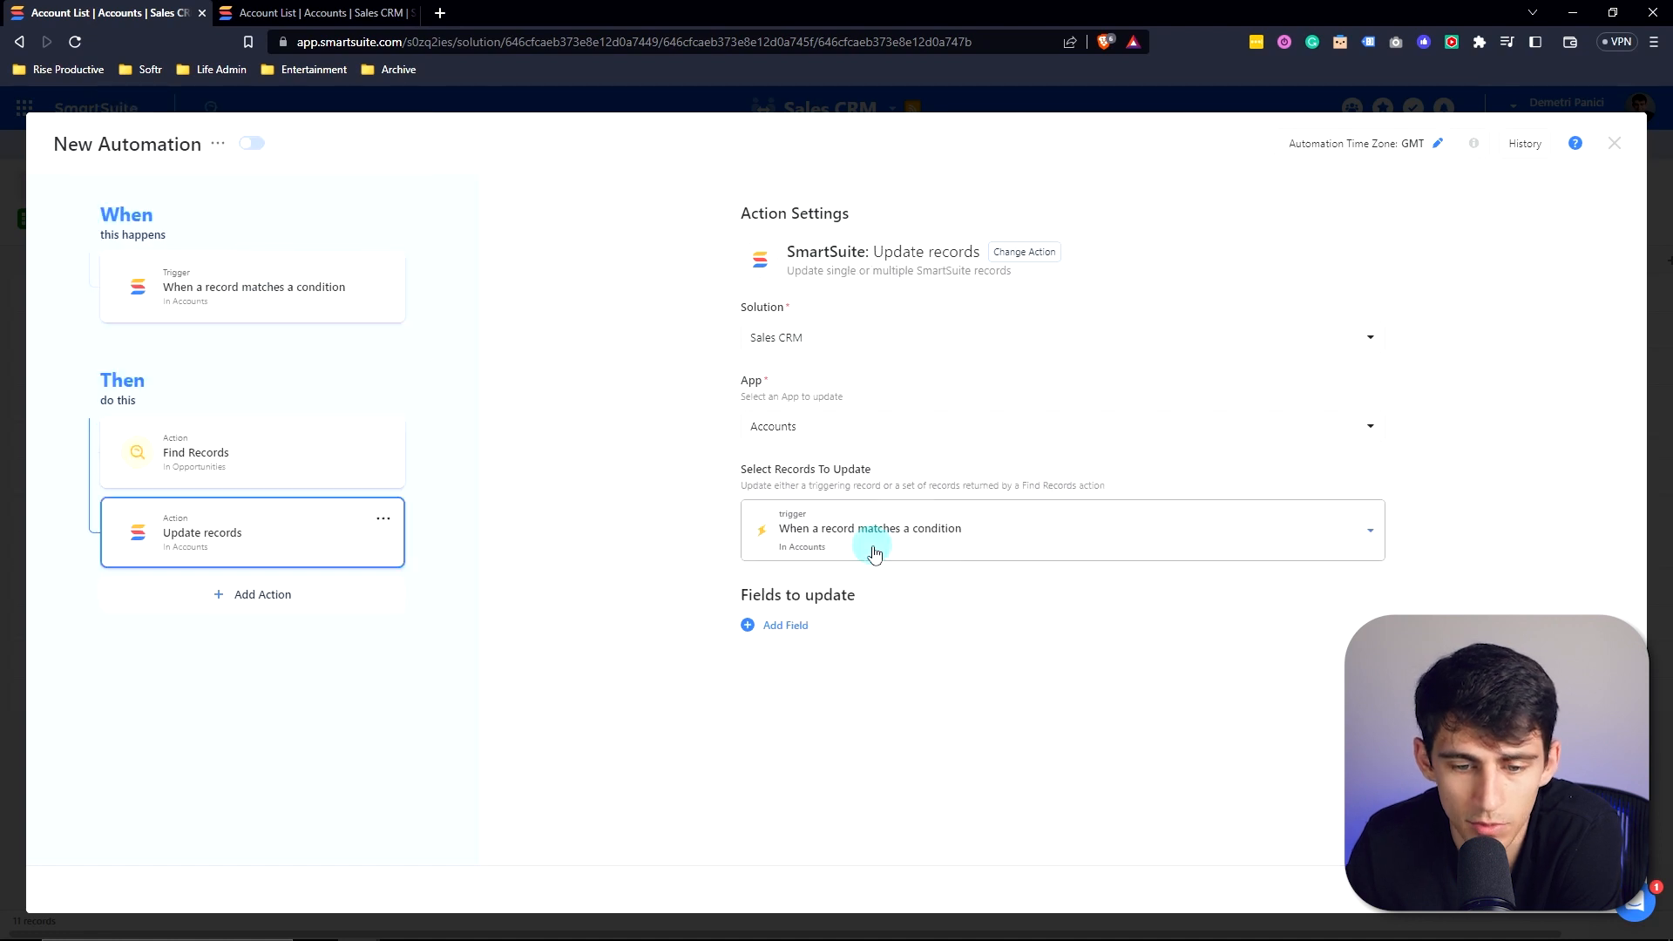
left_click(920, 539)
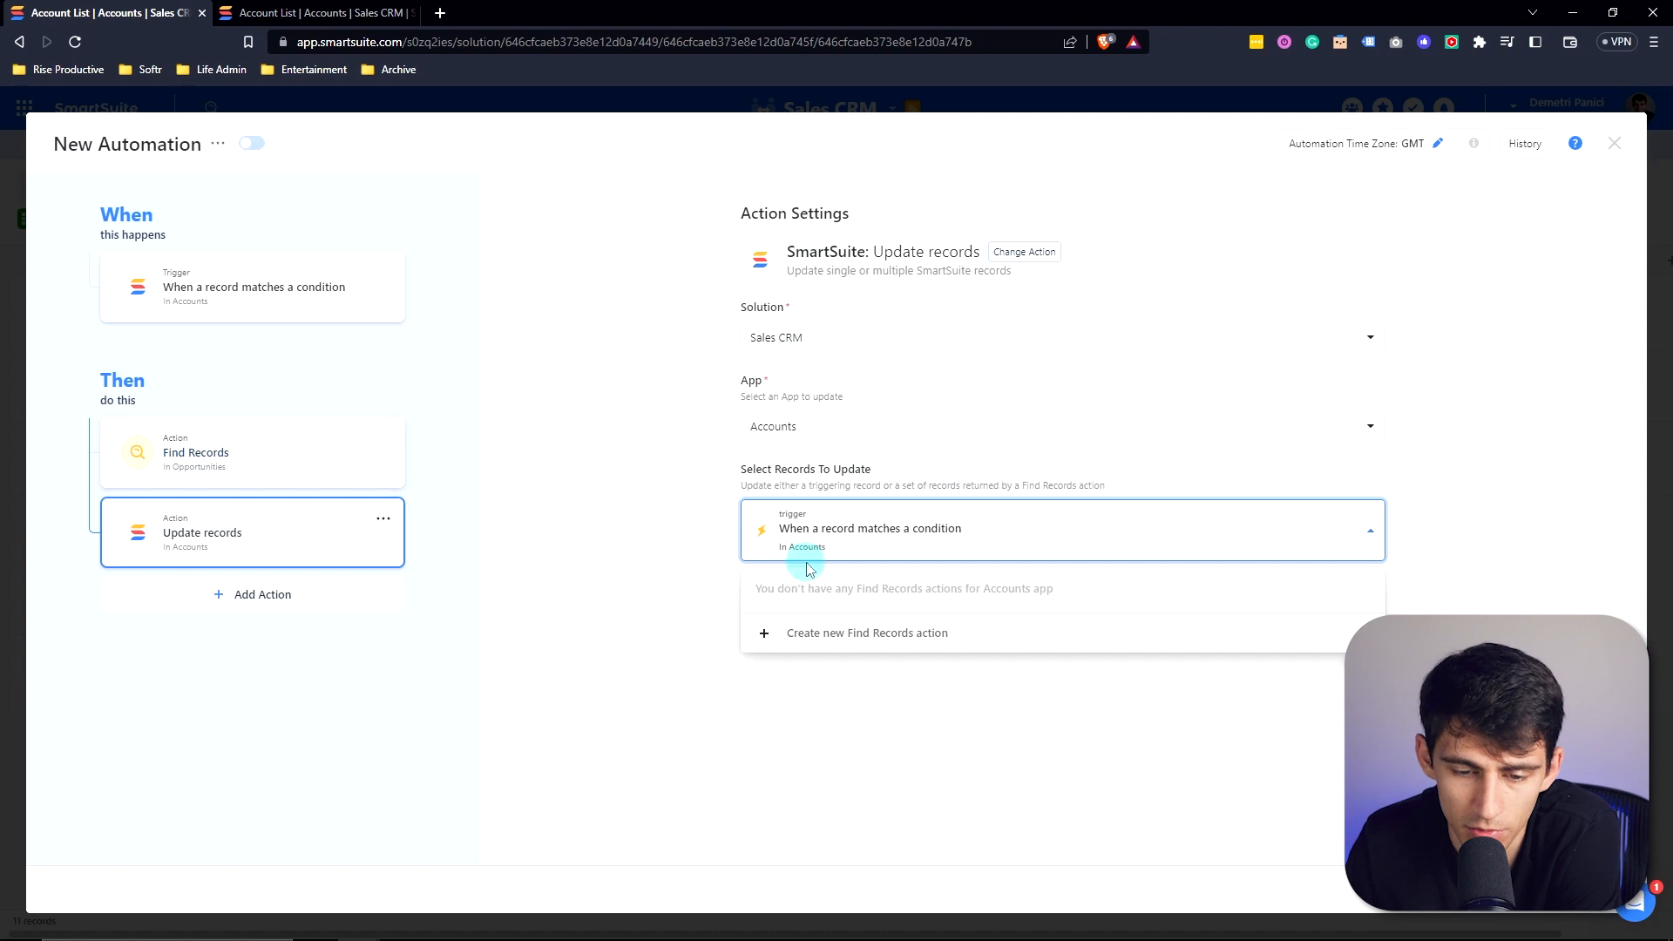
left_click(862, 637)
left_click(218, 526)
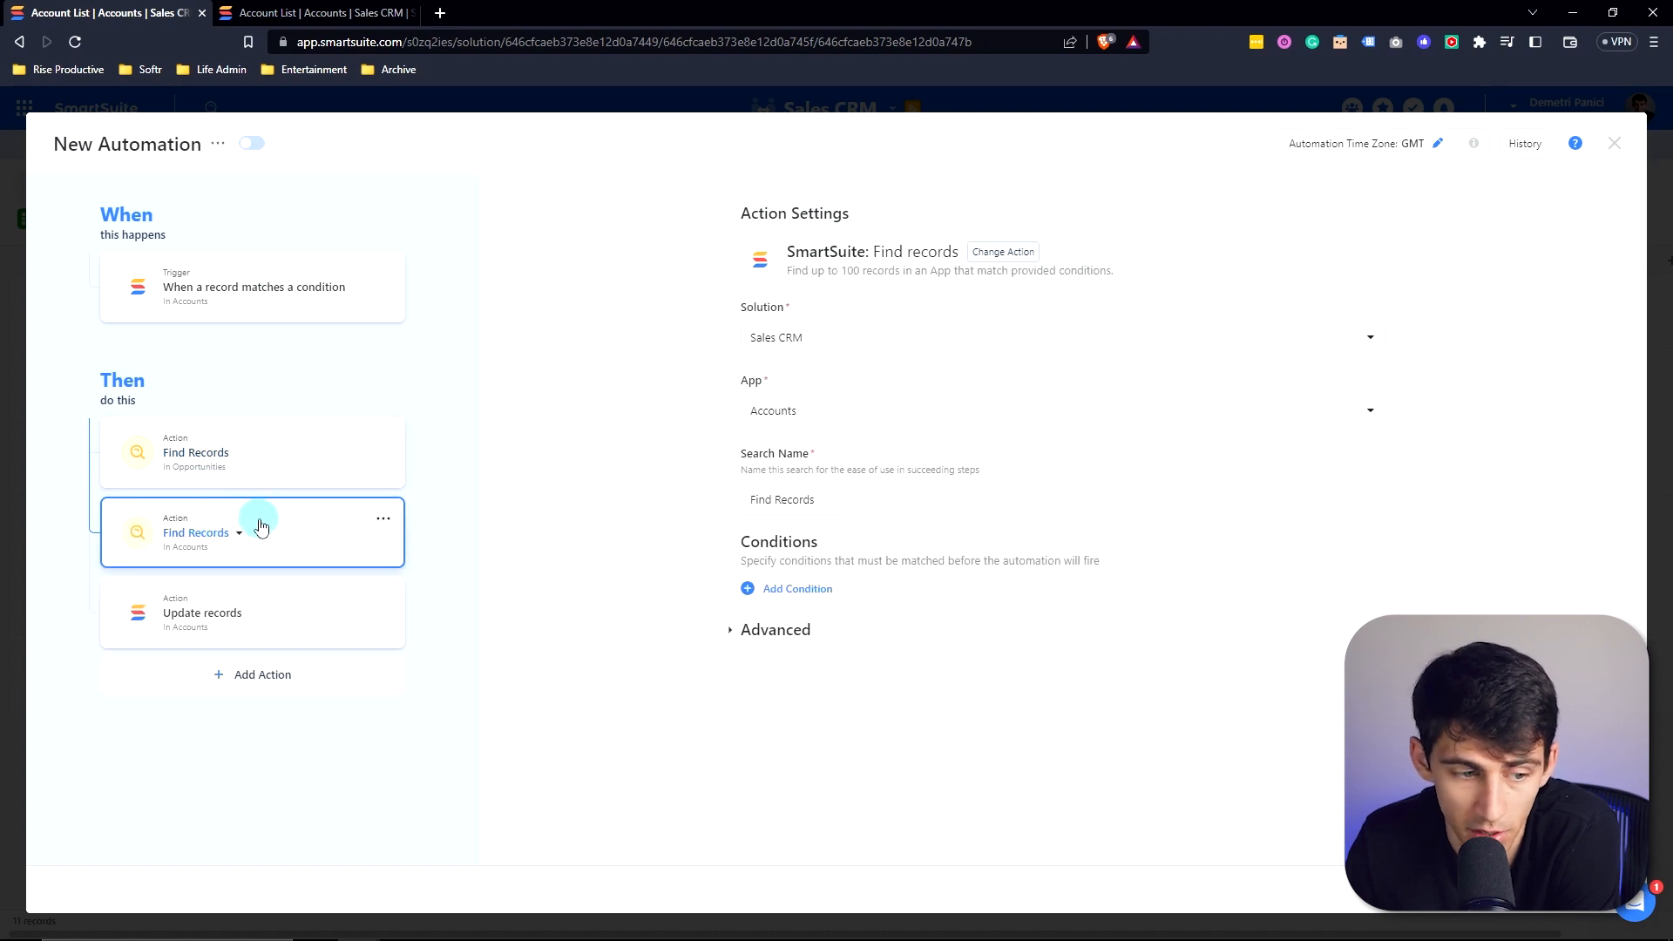
left_click(386, 520)
left_click(373, 587)
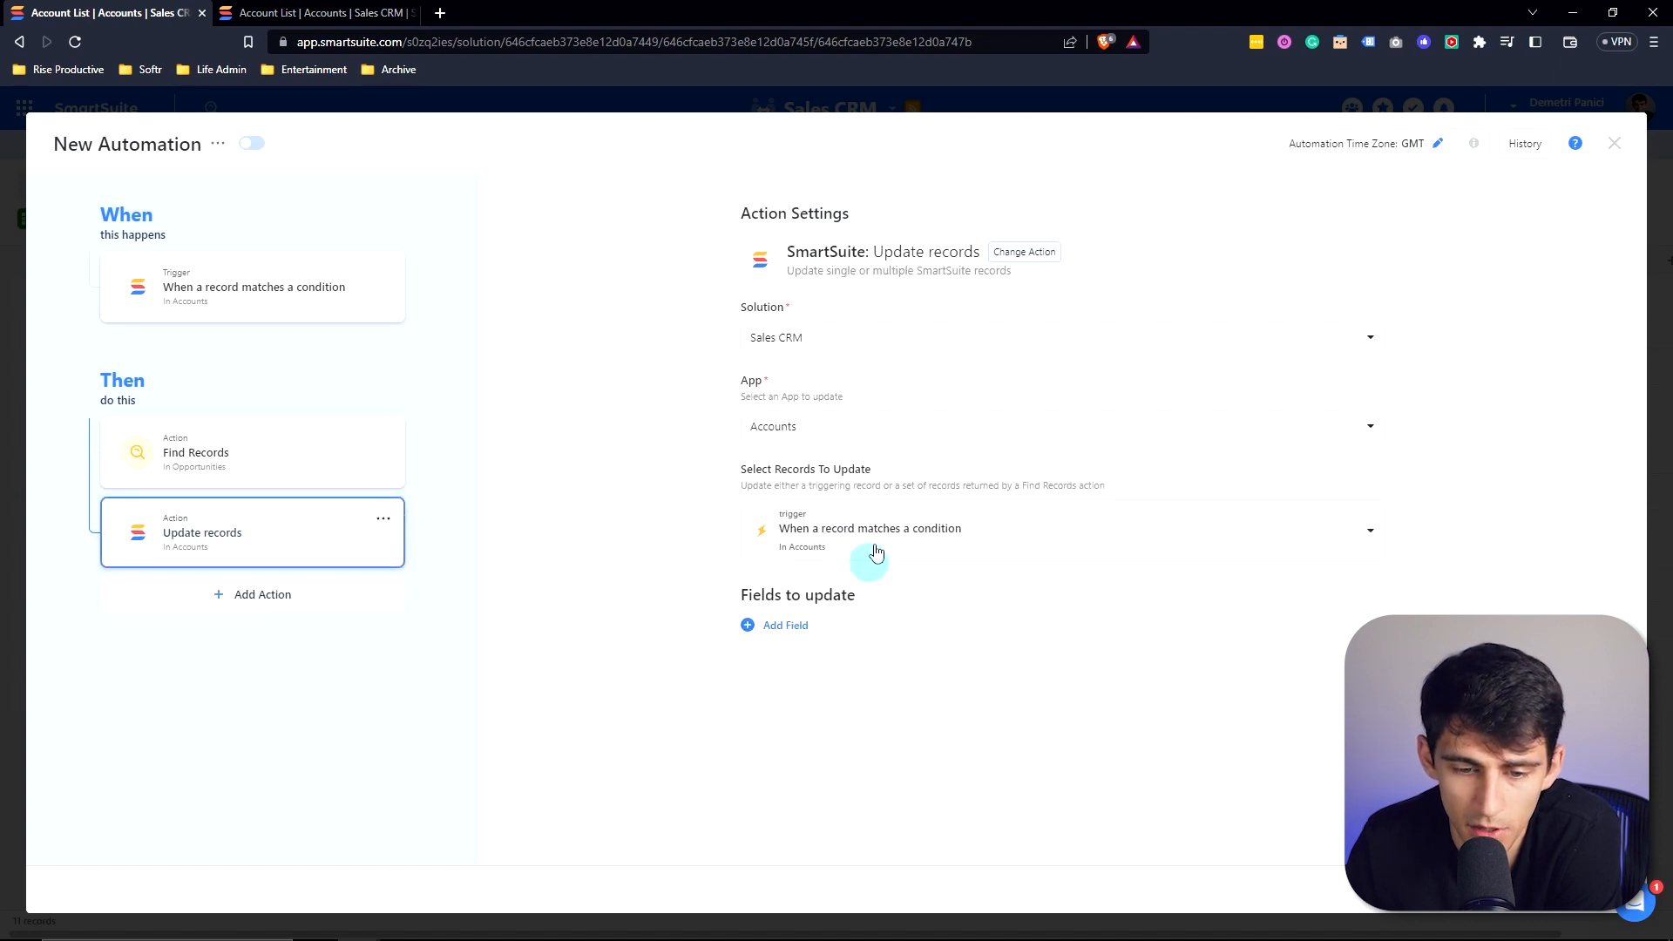
Add Opportunities as a field to update and fill it with the trigger's Contacts field.
left_click(787, 626)
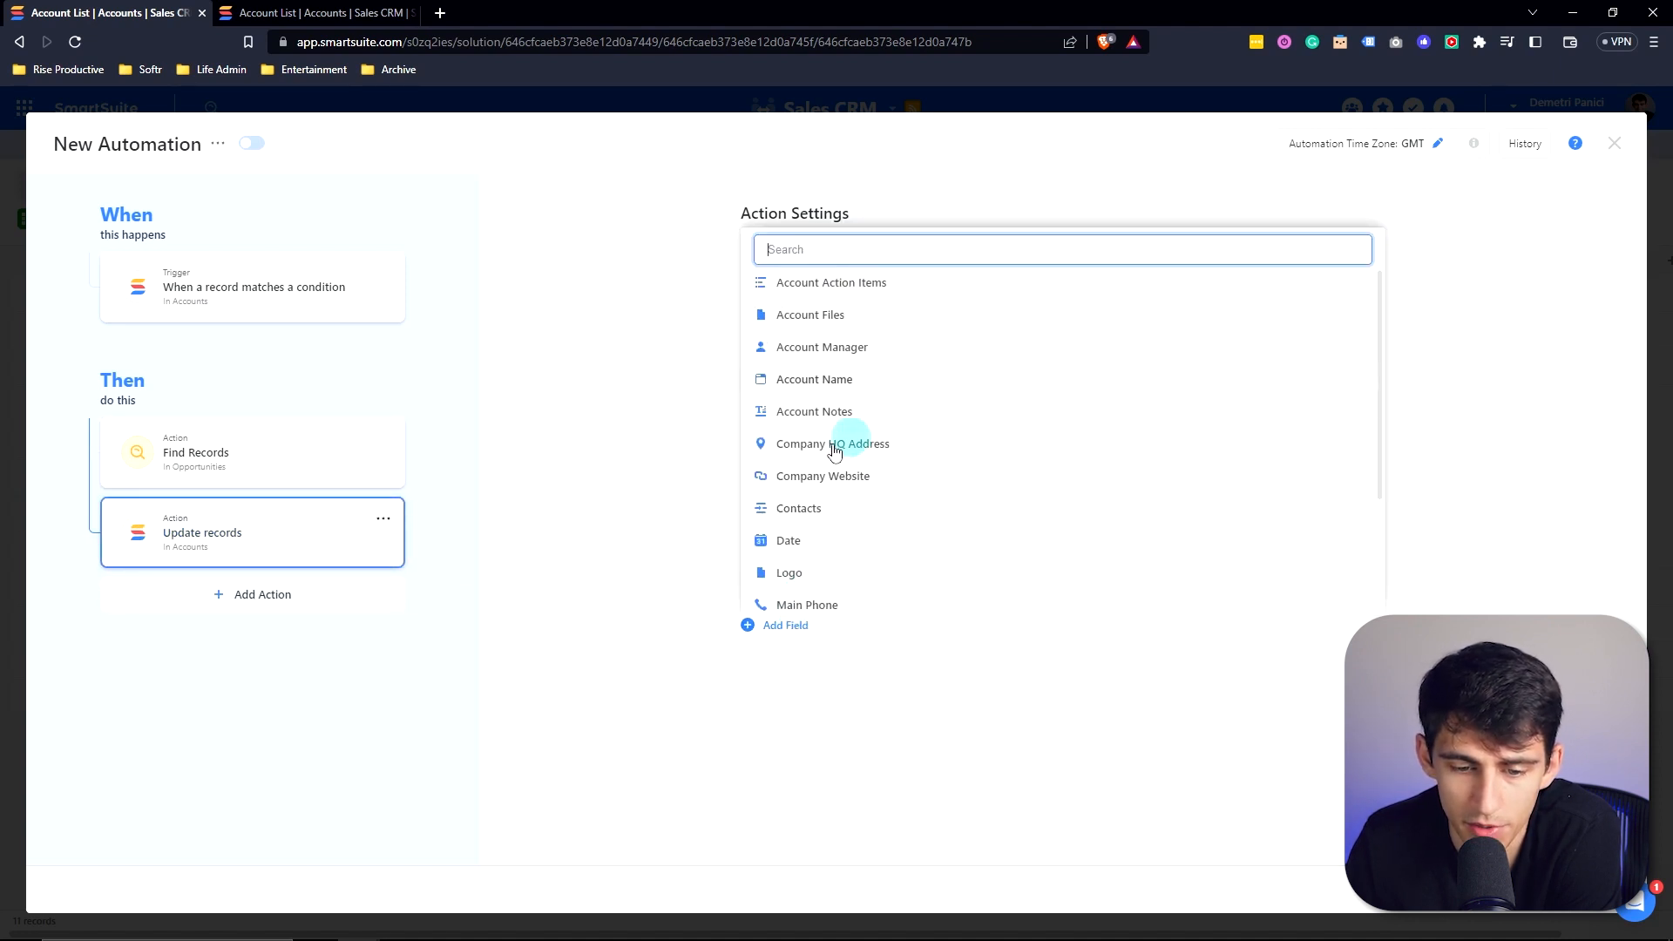
scroll(833, 450, "down", 3)
left_click(822, 502)
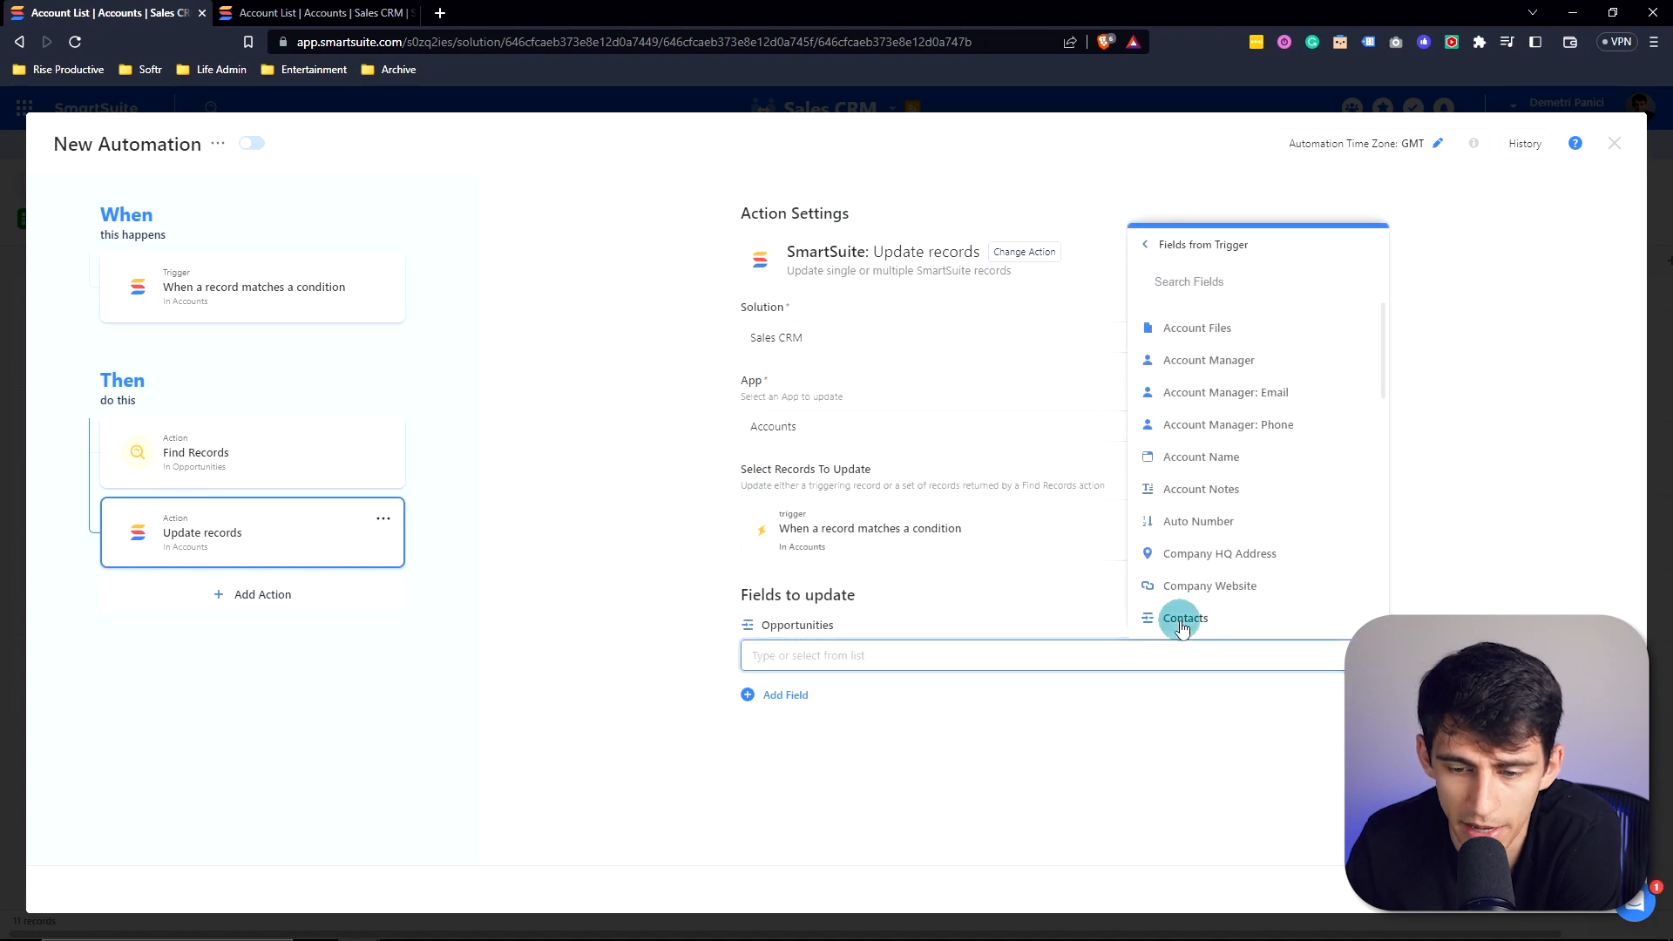
left_click(1182, 620)
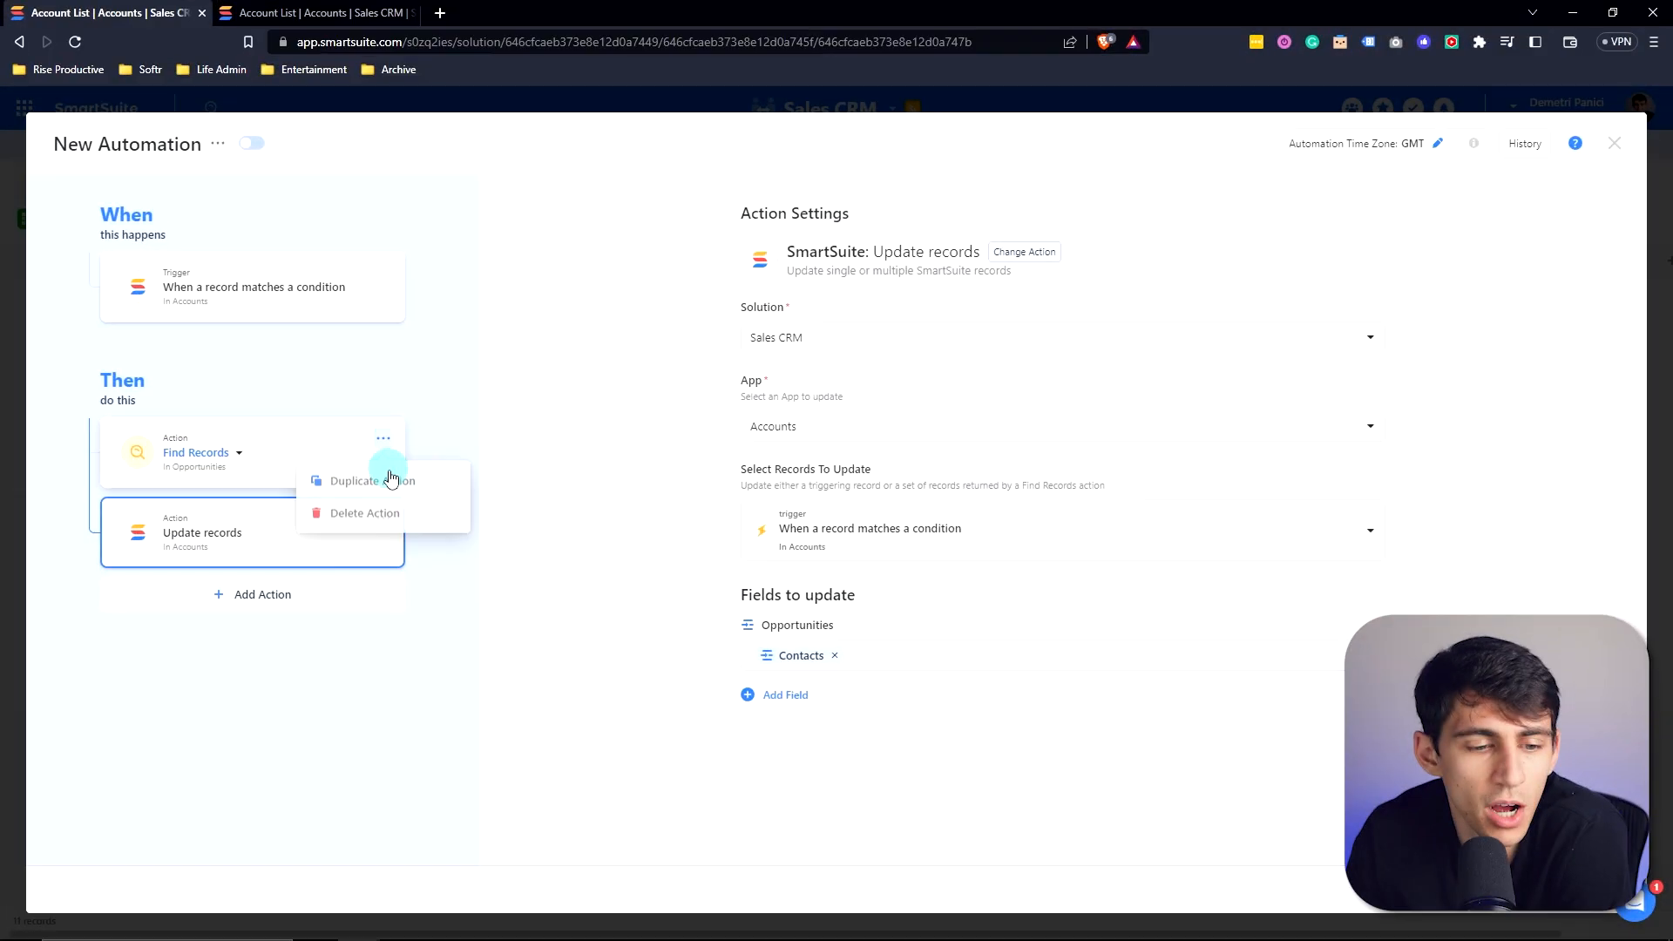
Delete the Find Records action from the automation and open the list of available actions.
left_click(370, 512)
left_click(383, 438)
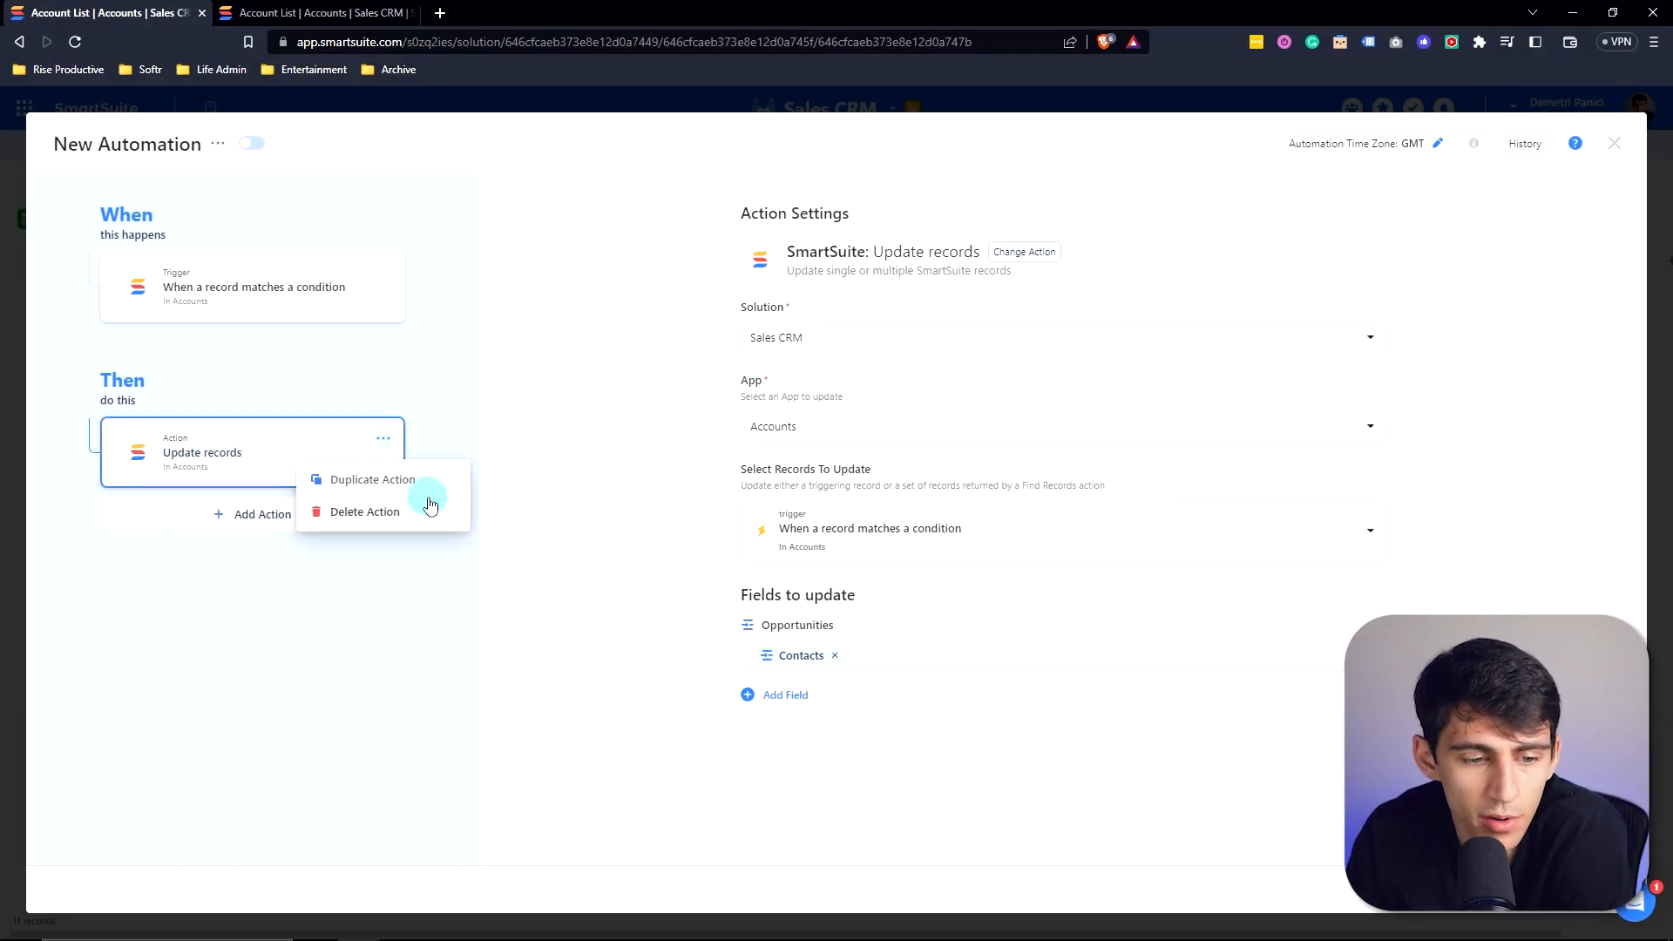
left_click(245, 513)
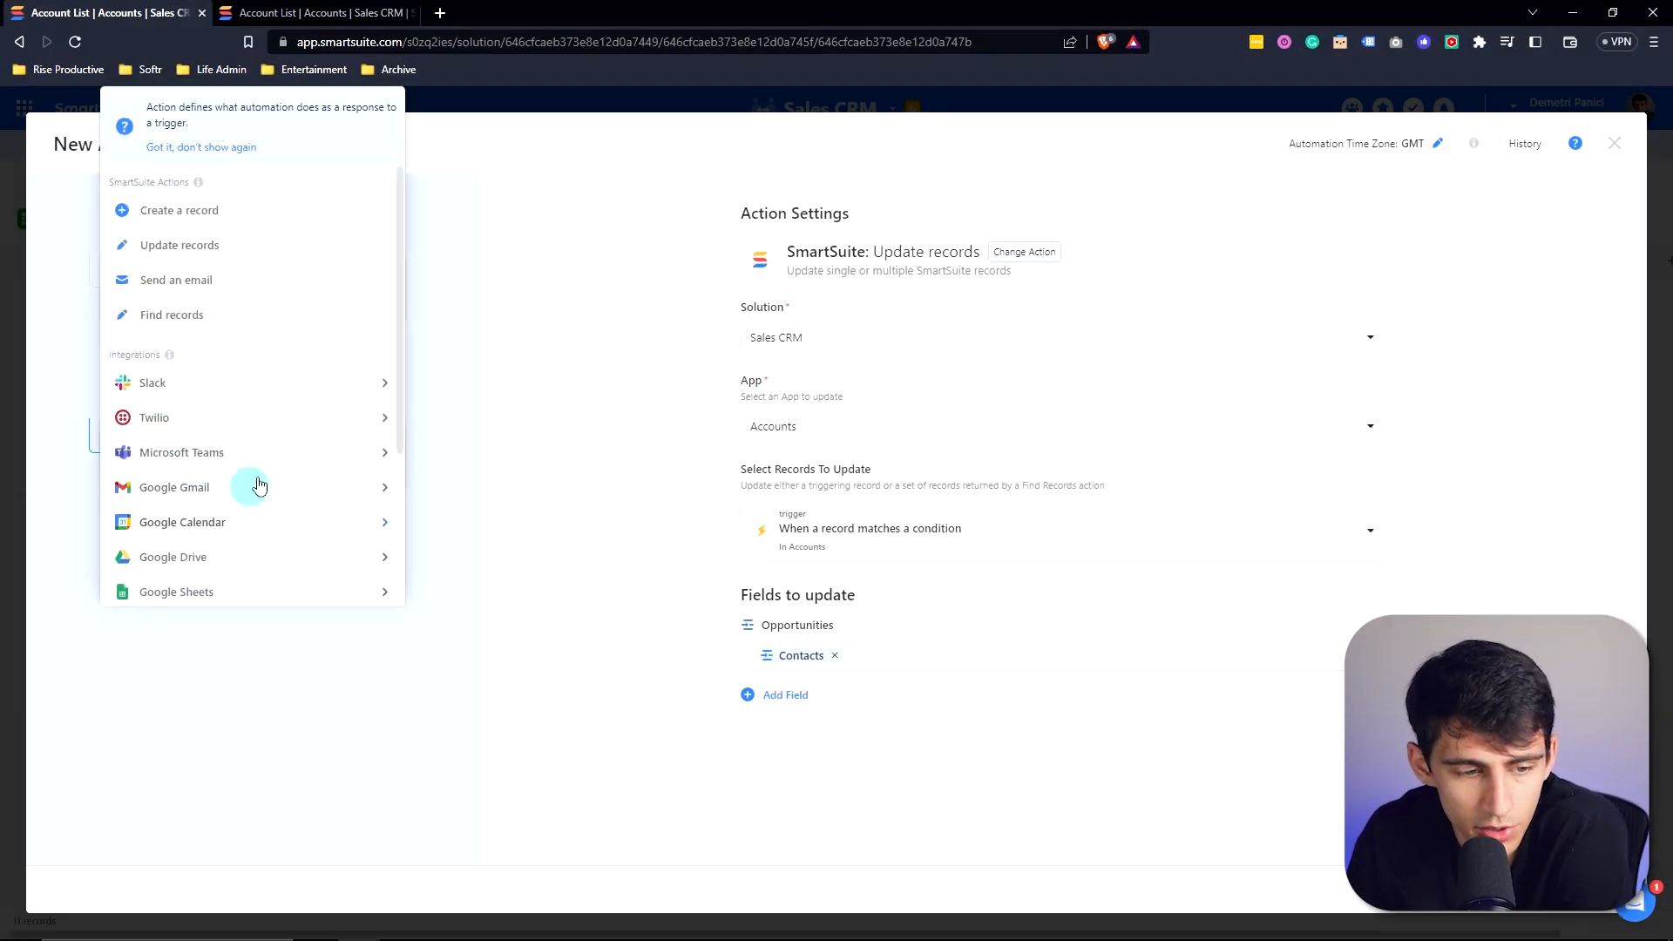
mouse_move(276, 388)
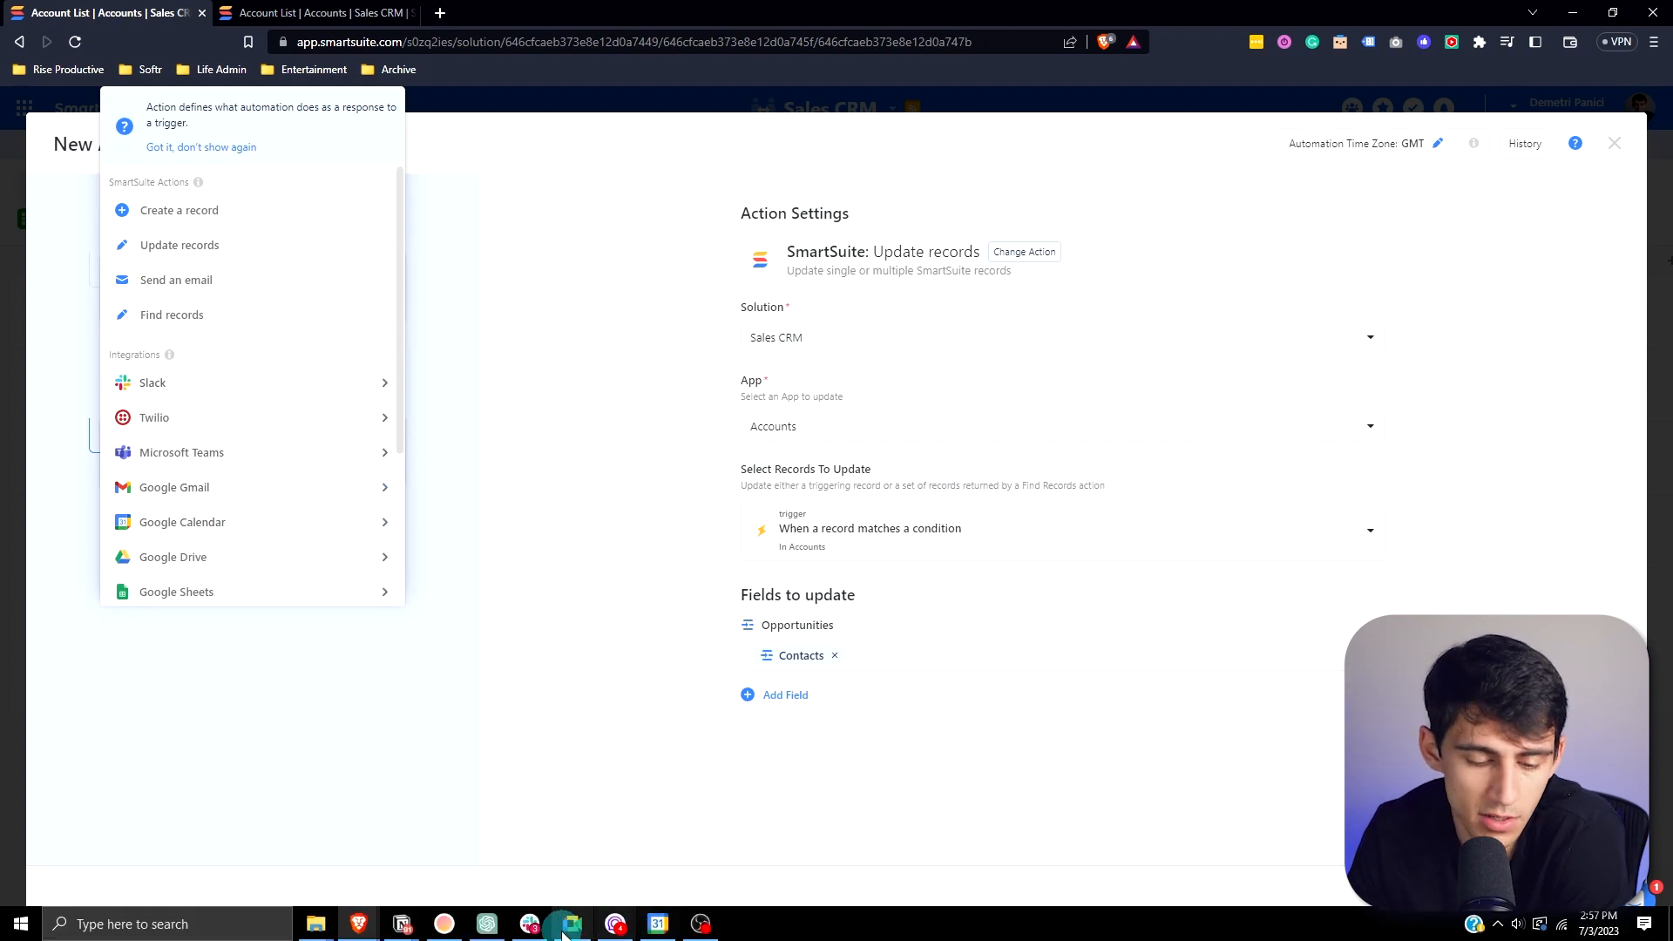
Switch to Slack to view the updates-sales-pipeline channel, and return to the SmartSuite automation.
left_click(617, 924)
scroll(186, 571, "up", 1)
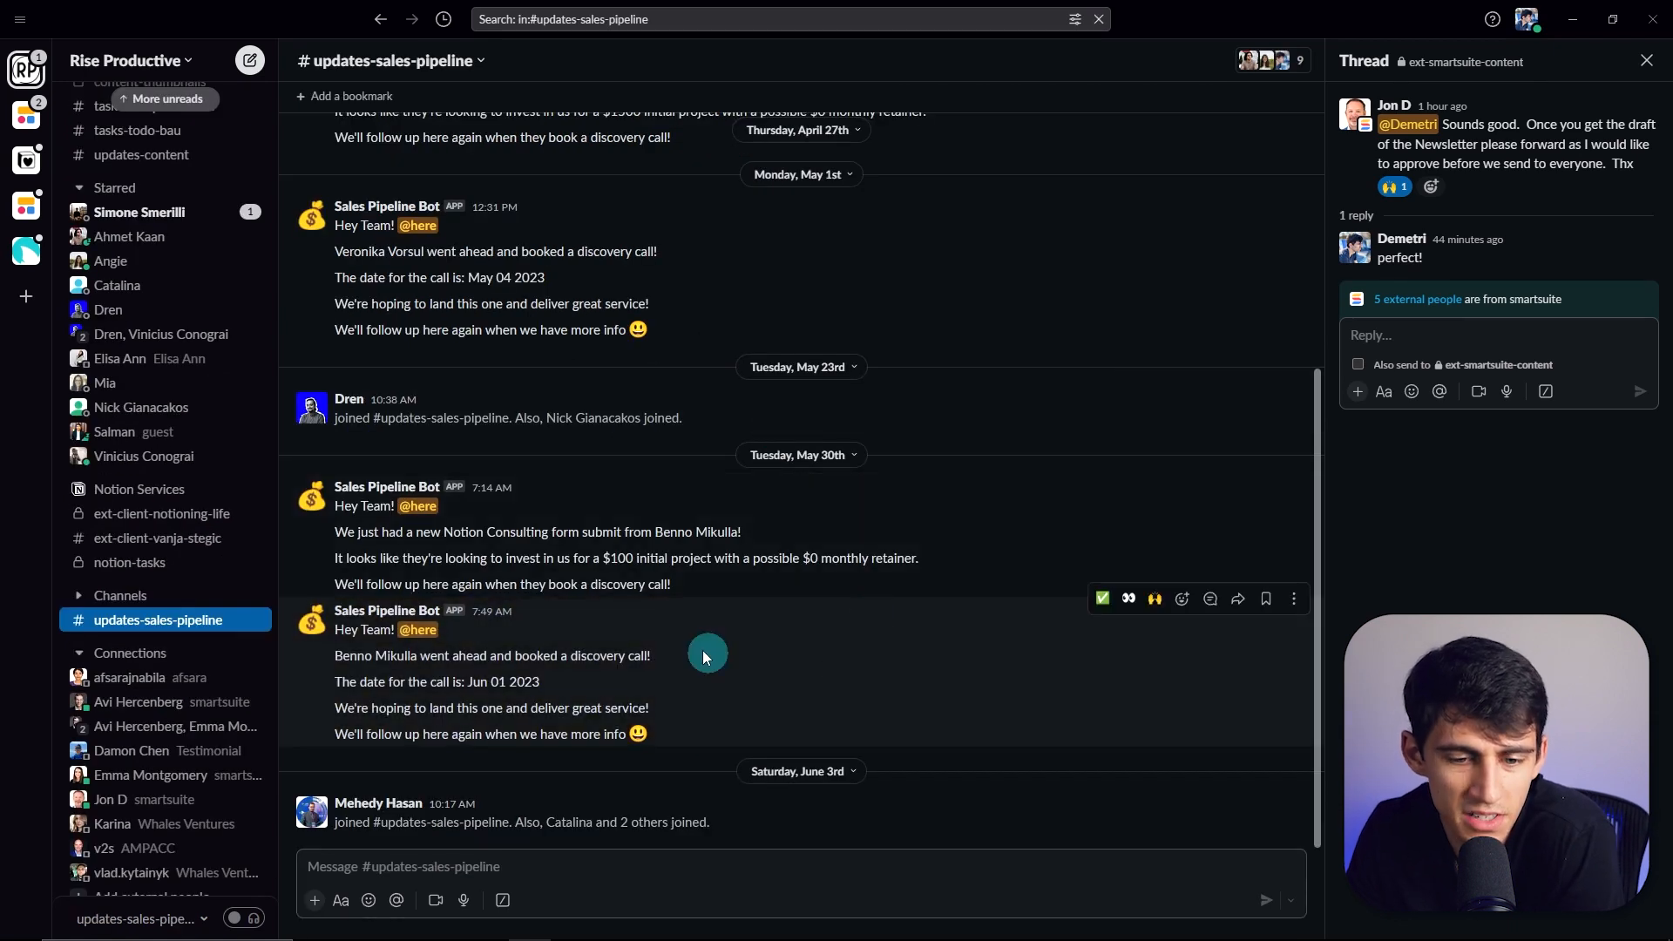
key("alt+Tab")
Add a Slack Send Message action through a connected Slack account, targeting the updates-sales-pipeline channel.
left_click(182, 392)
left_click(527, 377)
left_click(860, 338)
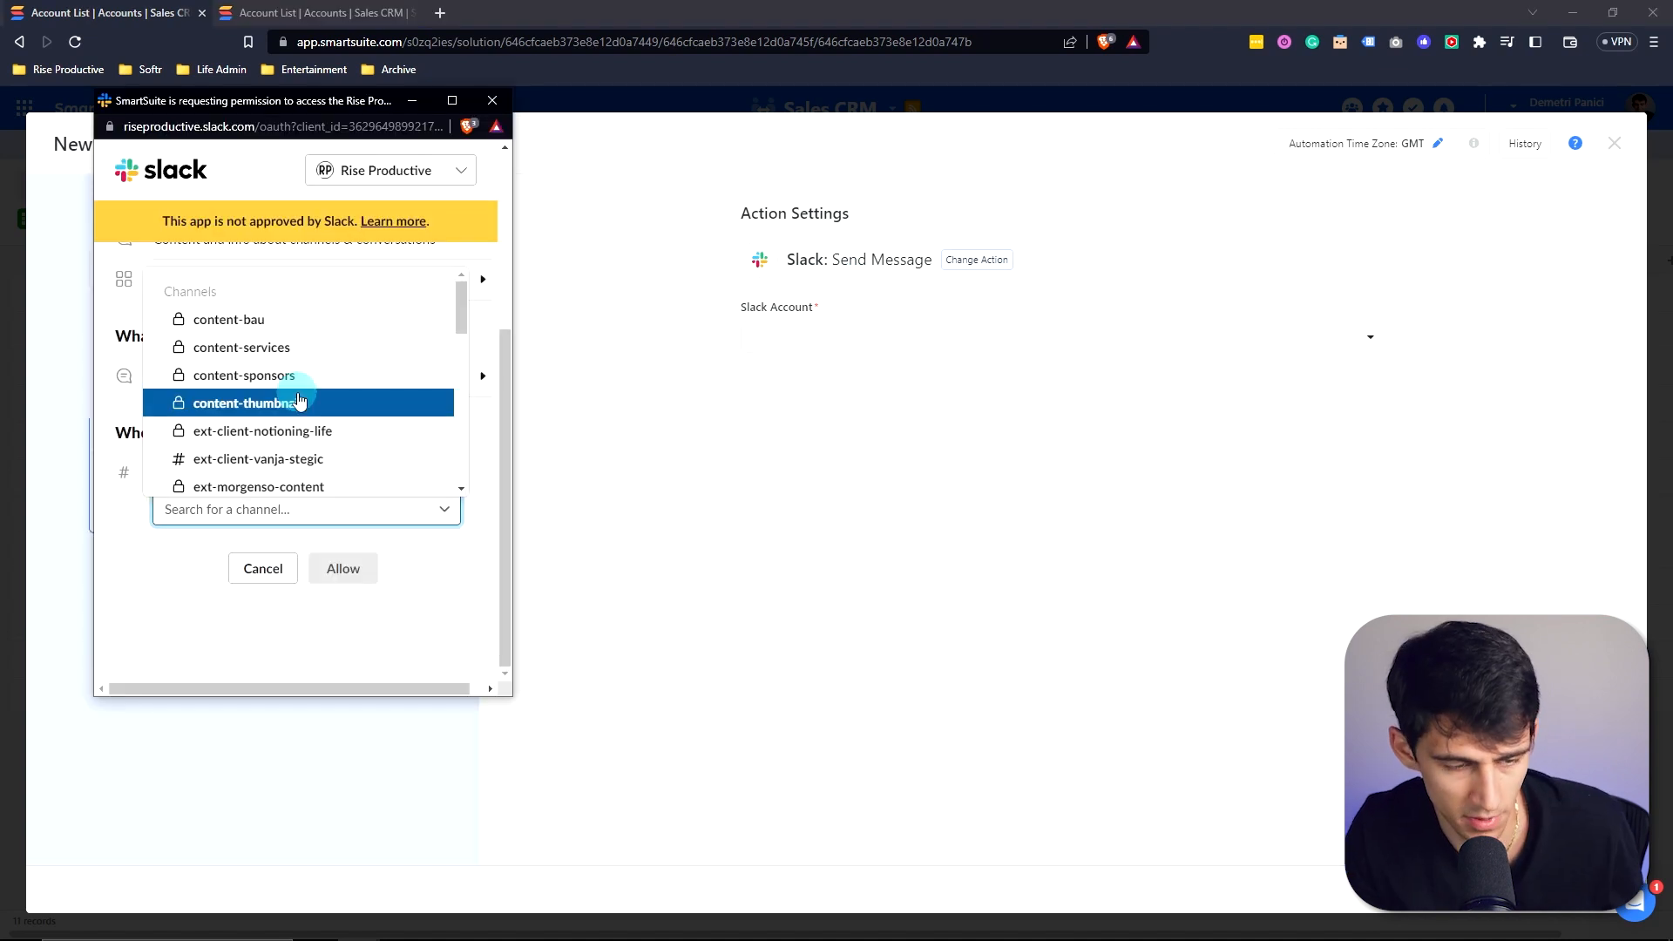
type("up")
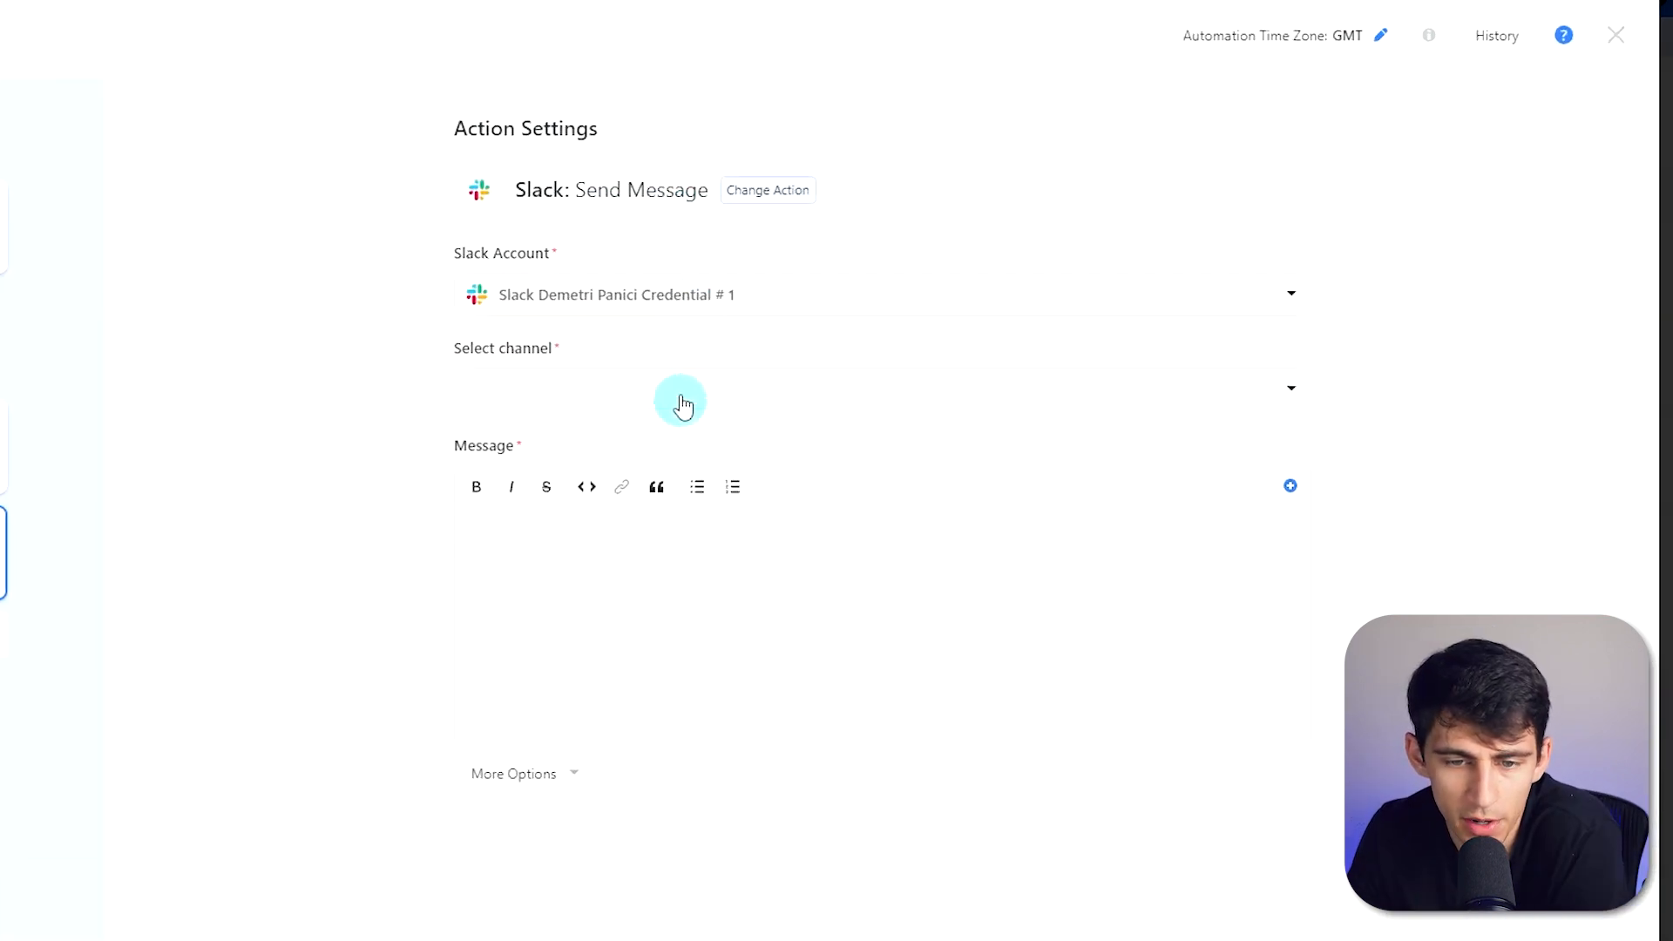
left_click(682, 405)
left_click(591, 664)
Insert the trigger's Account Name field at the start of the Slack message.
left_click(692, 619)
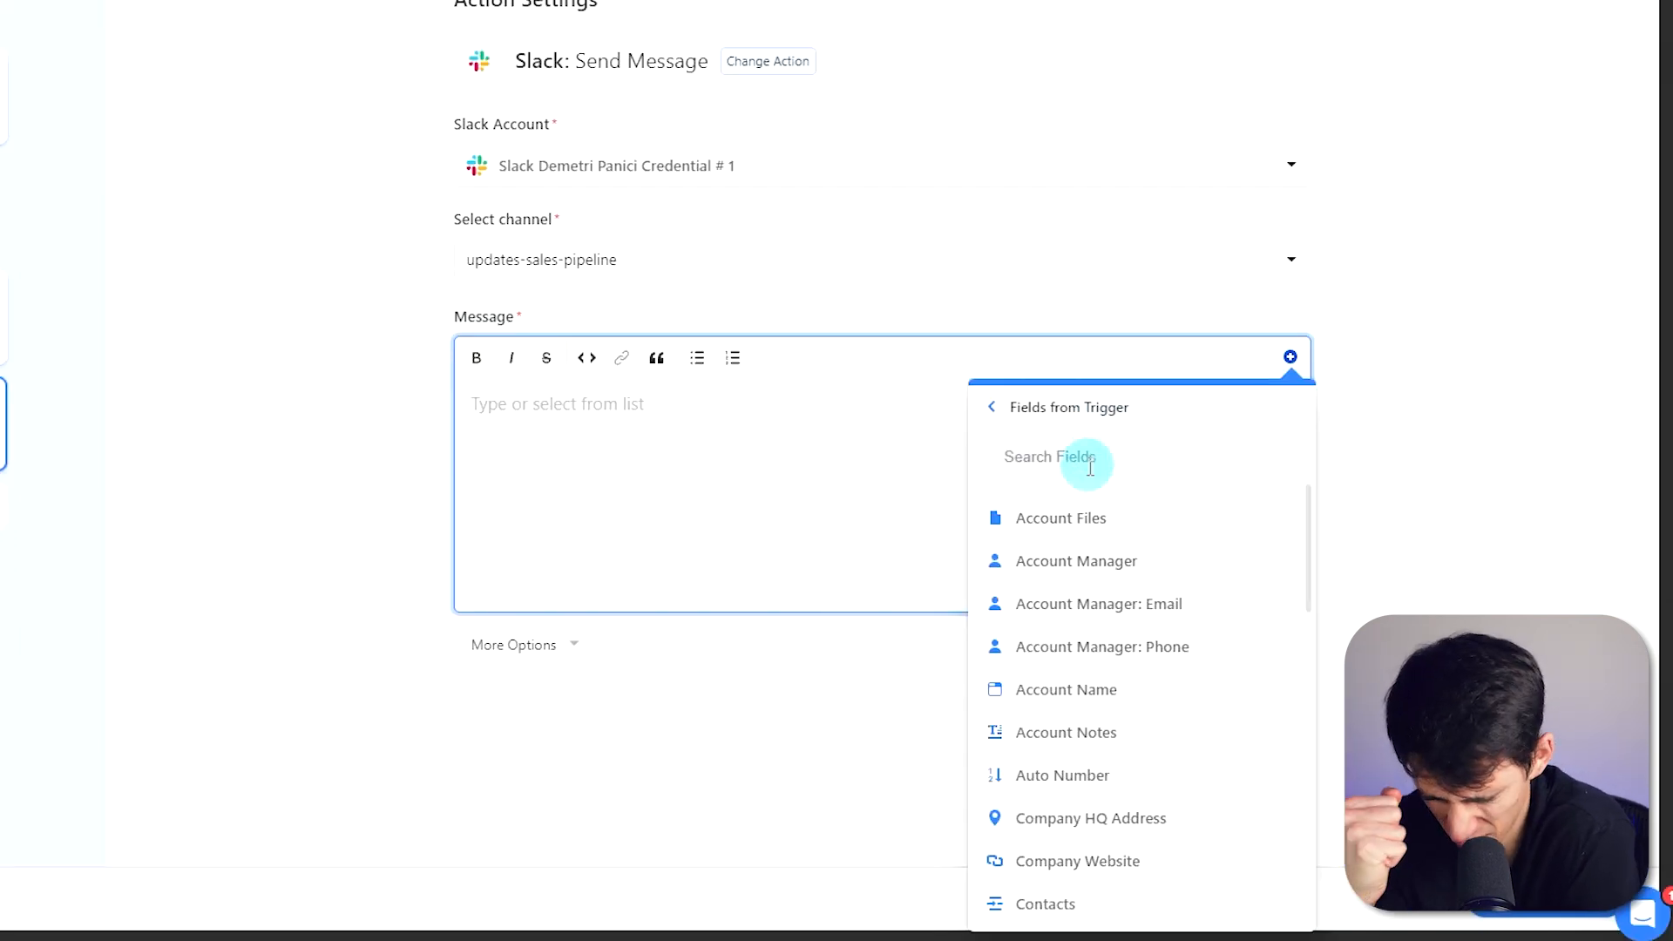
left_click(1089, 468)
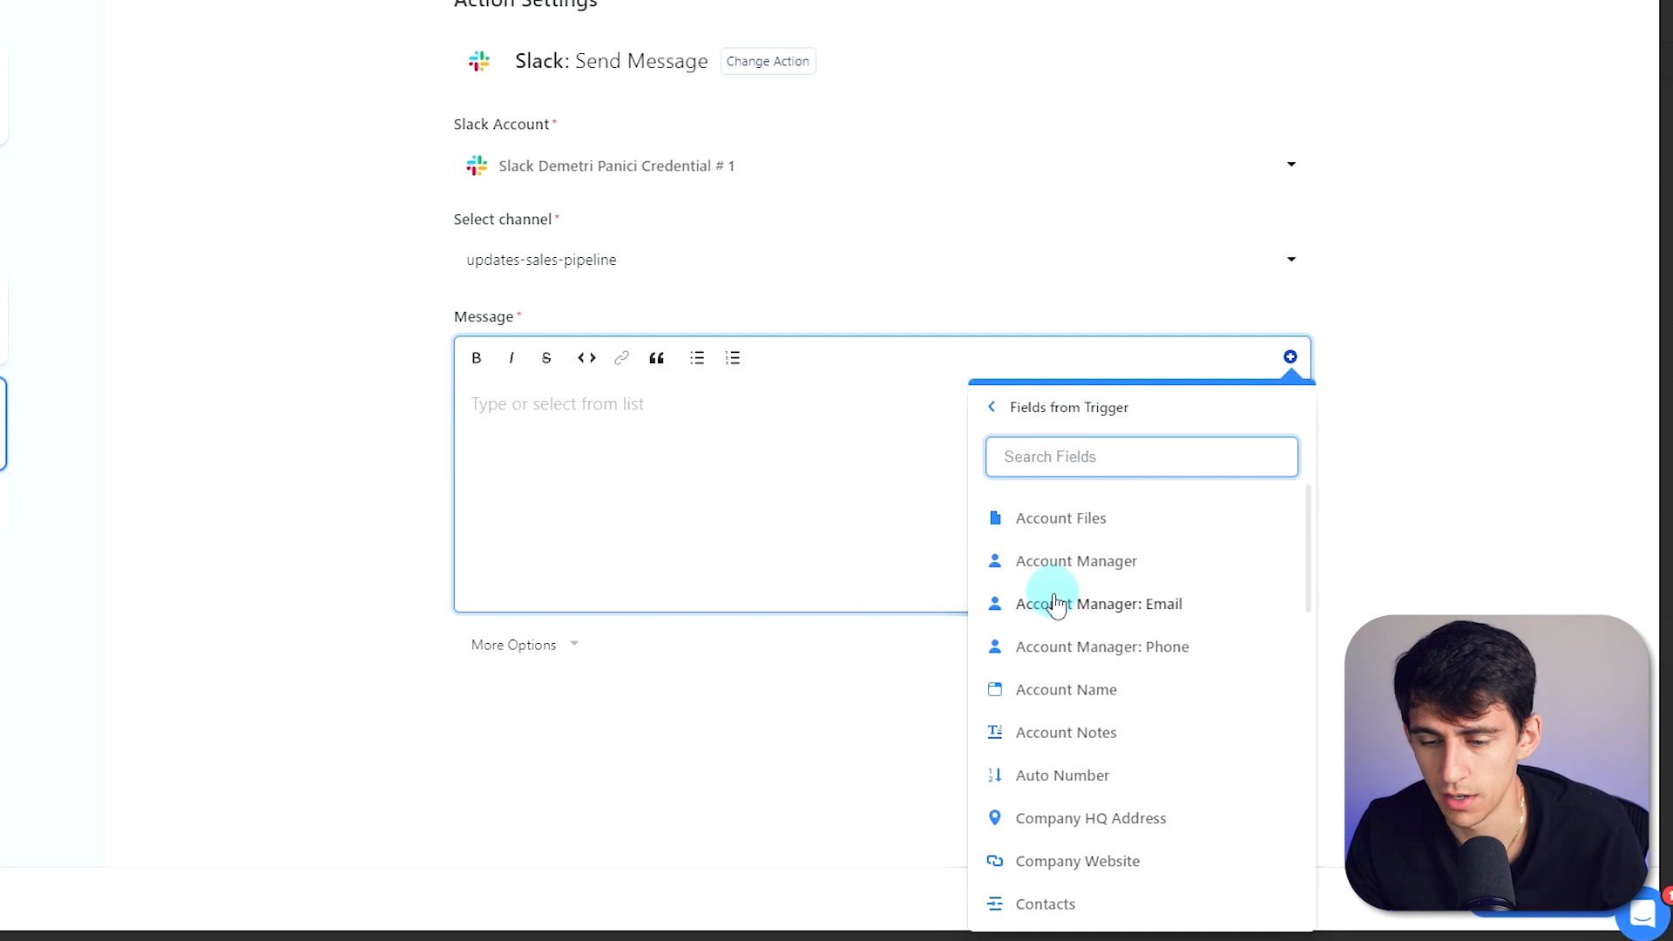
scroll(1076, 662, "down", 10)
scroll(1087, 744, "down", 3)
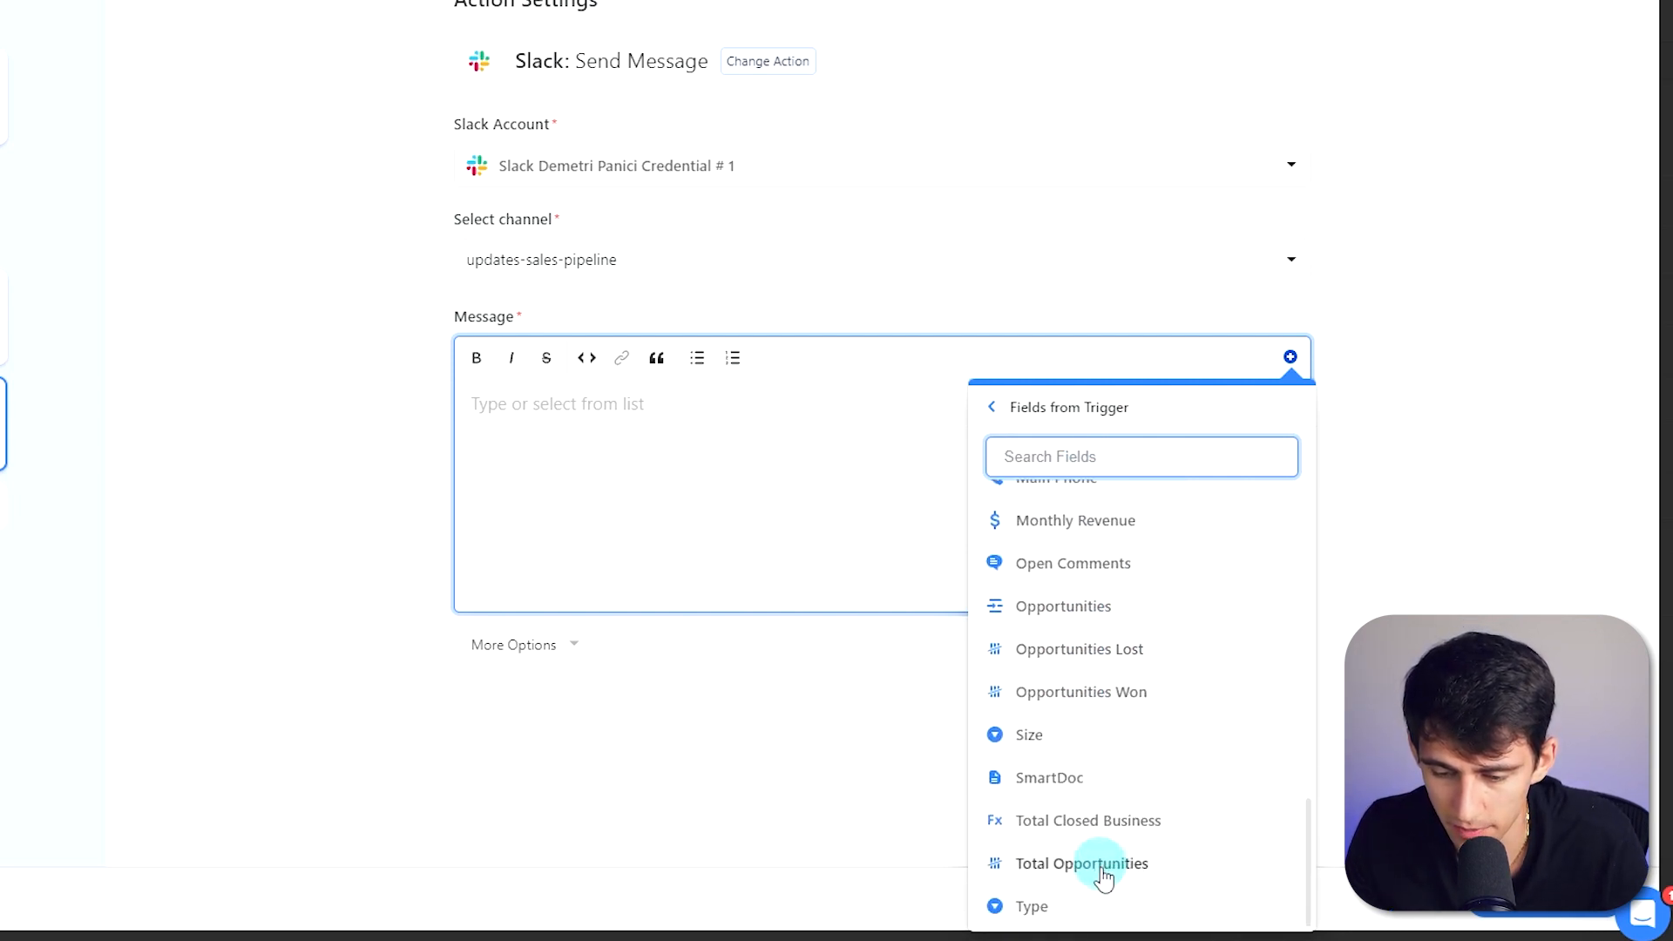
scroll(1102, 871, "up", 3)
type("ac")
left_click(1081, 691)
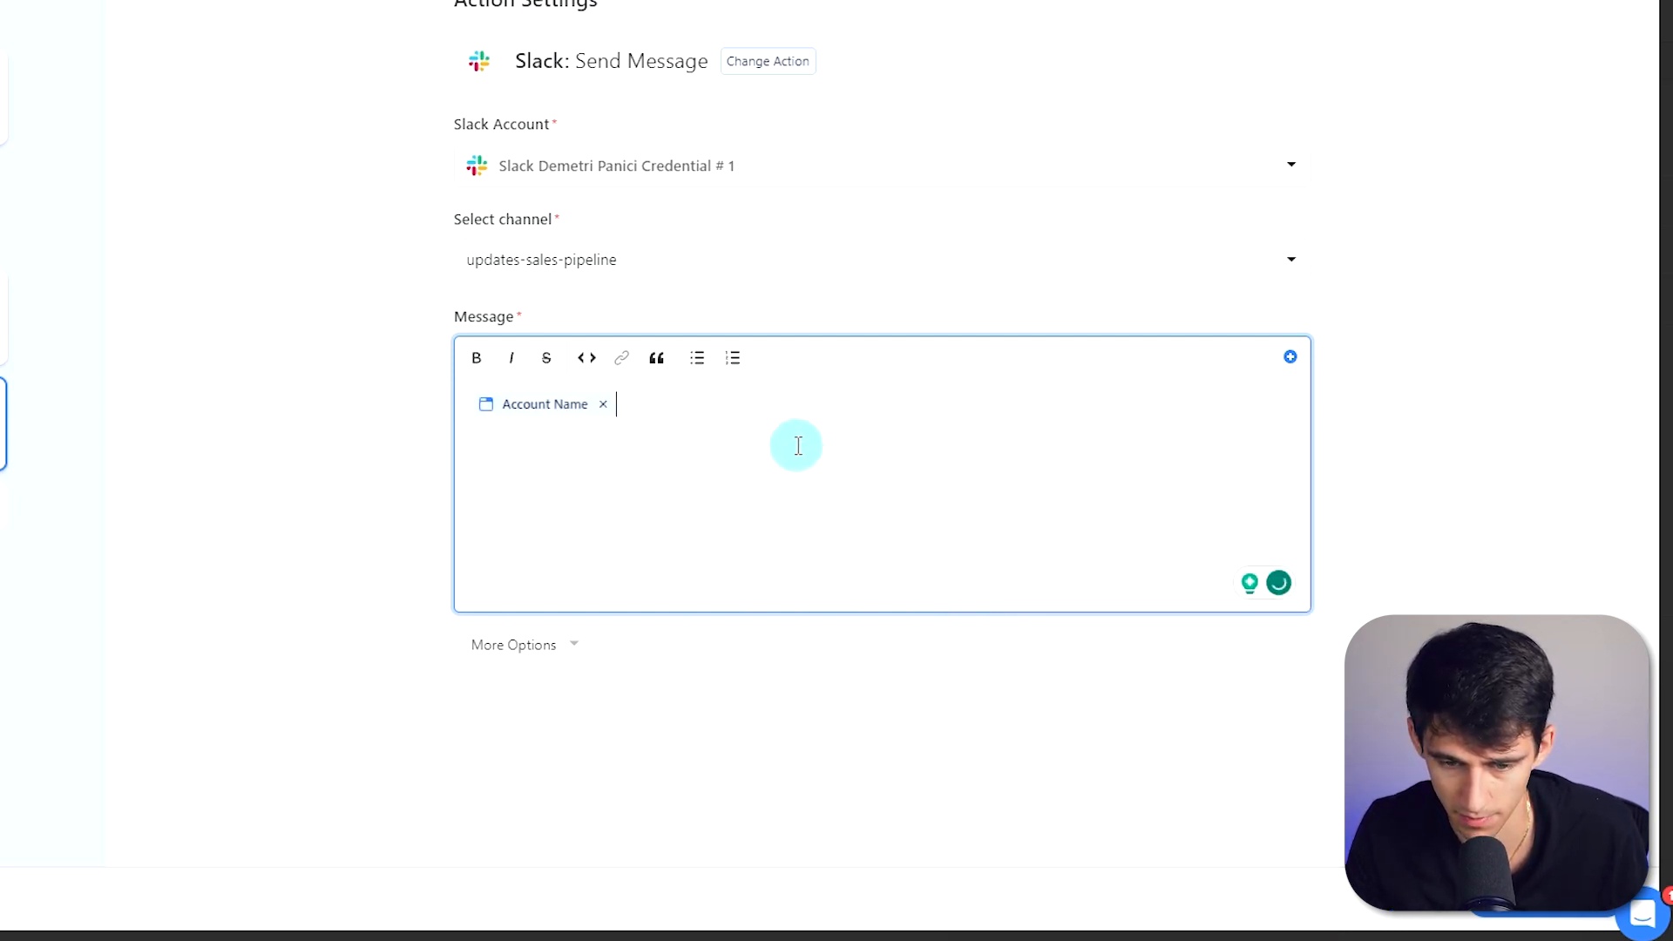
Continue the Slack message with "has become a", the trigger's Type field and an exclamation mark.
type("has become a")
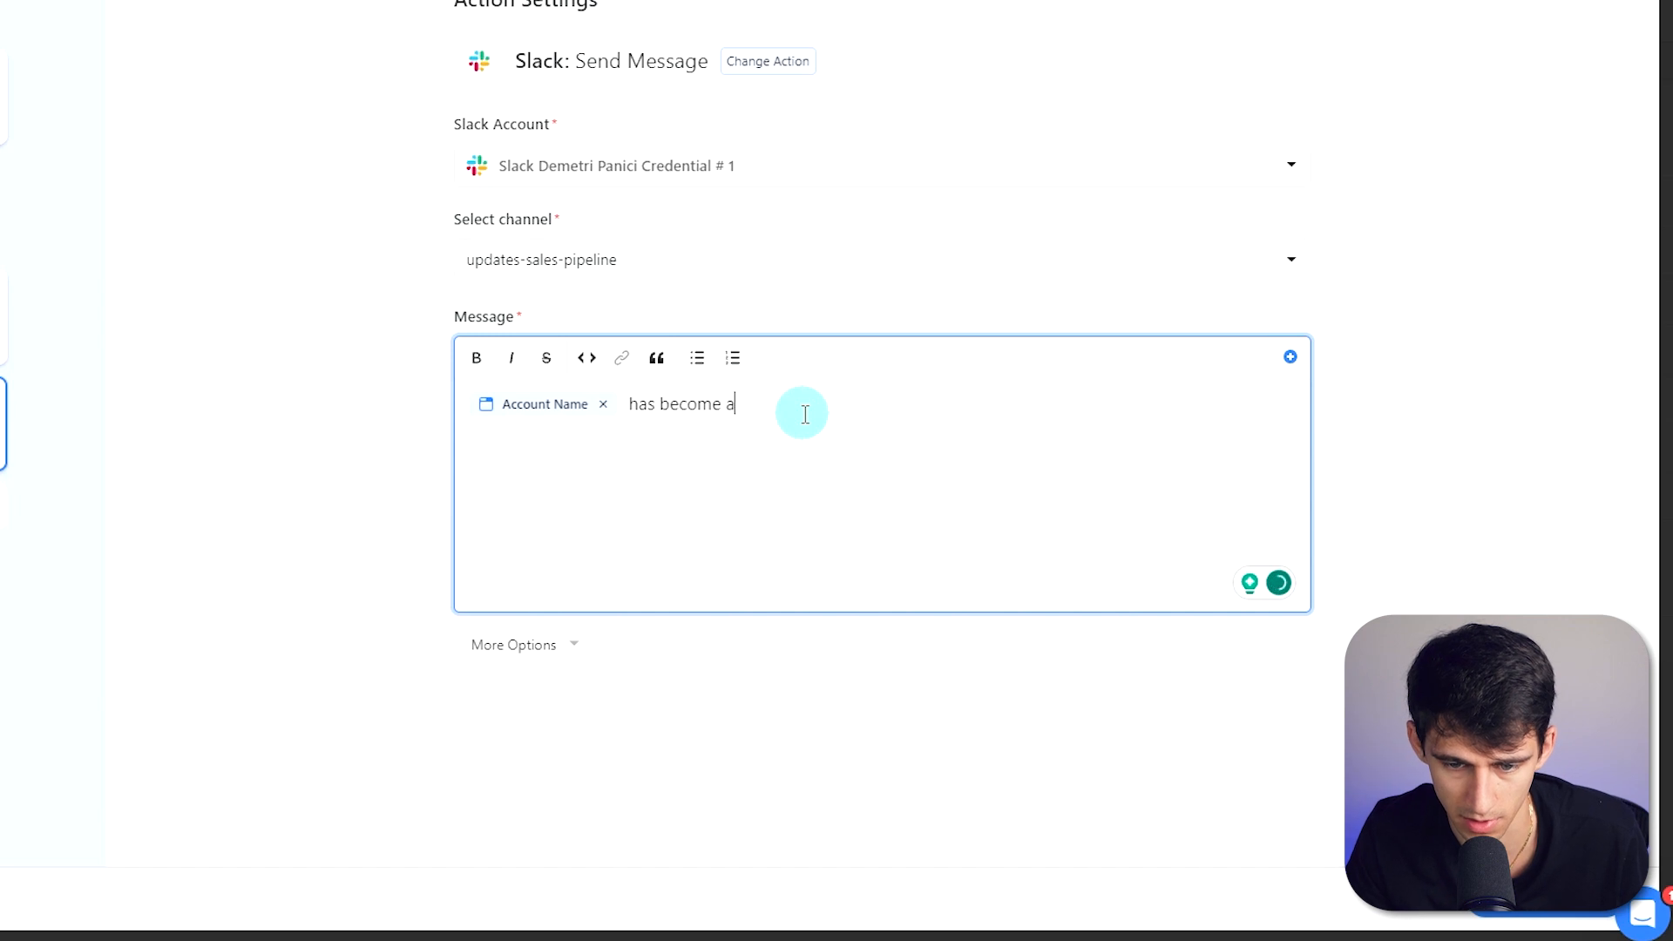
type(" c")
key("BackSpace")
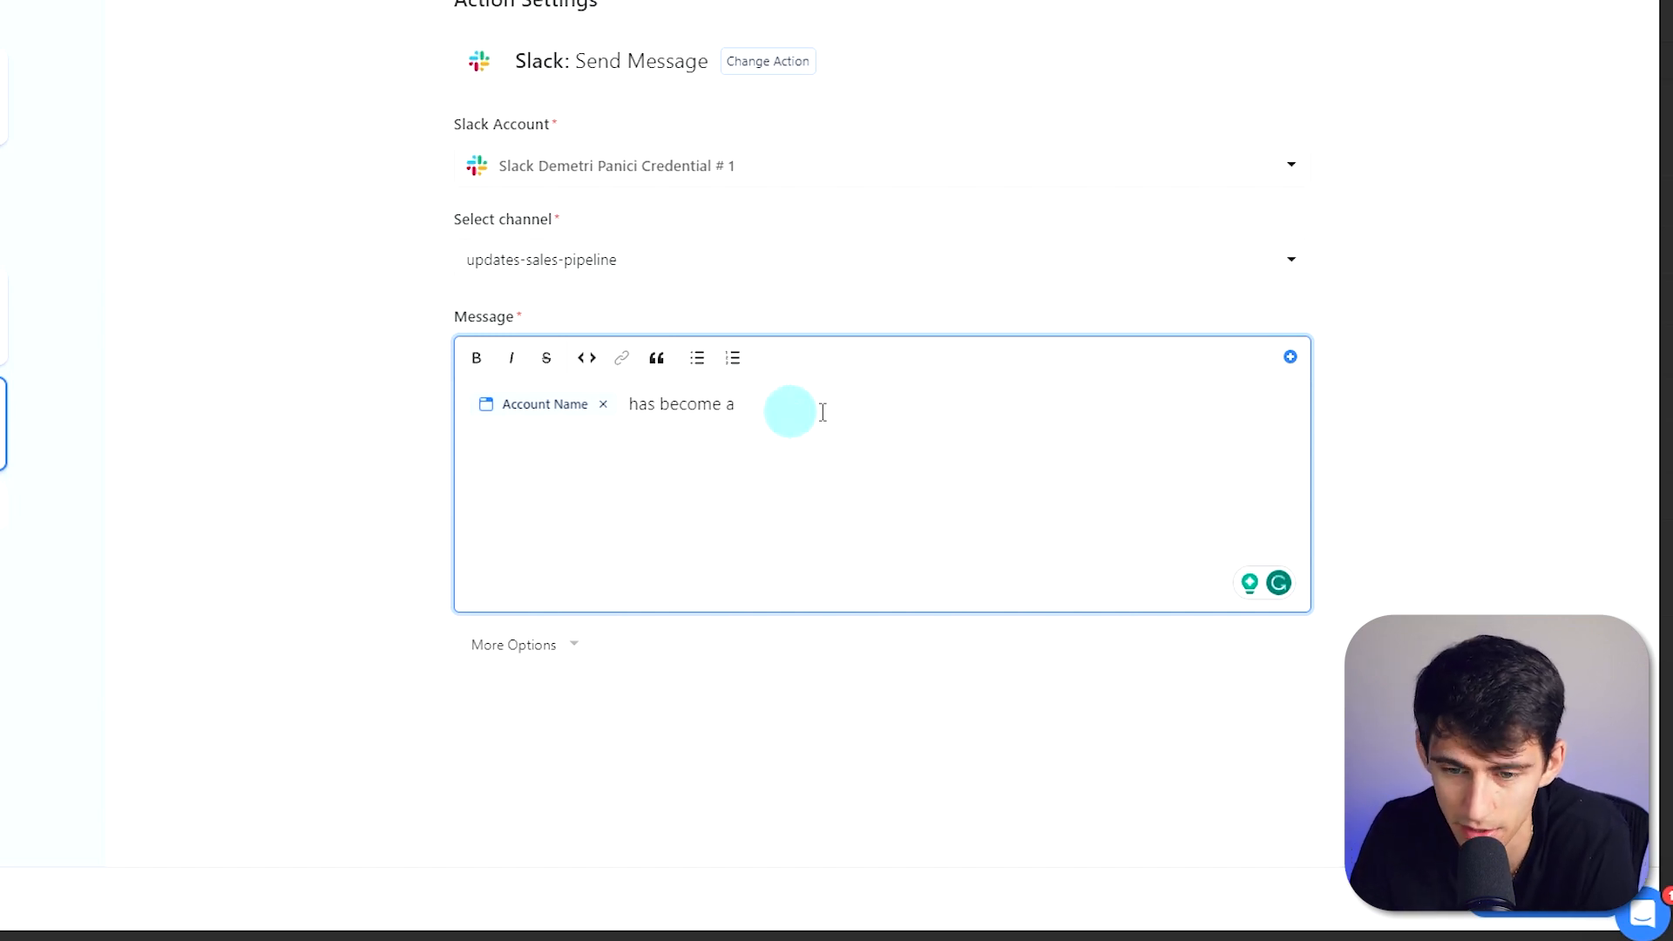
left_click(1291, 356)
scroll(1128, 619, "down", 5)
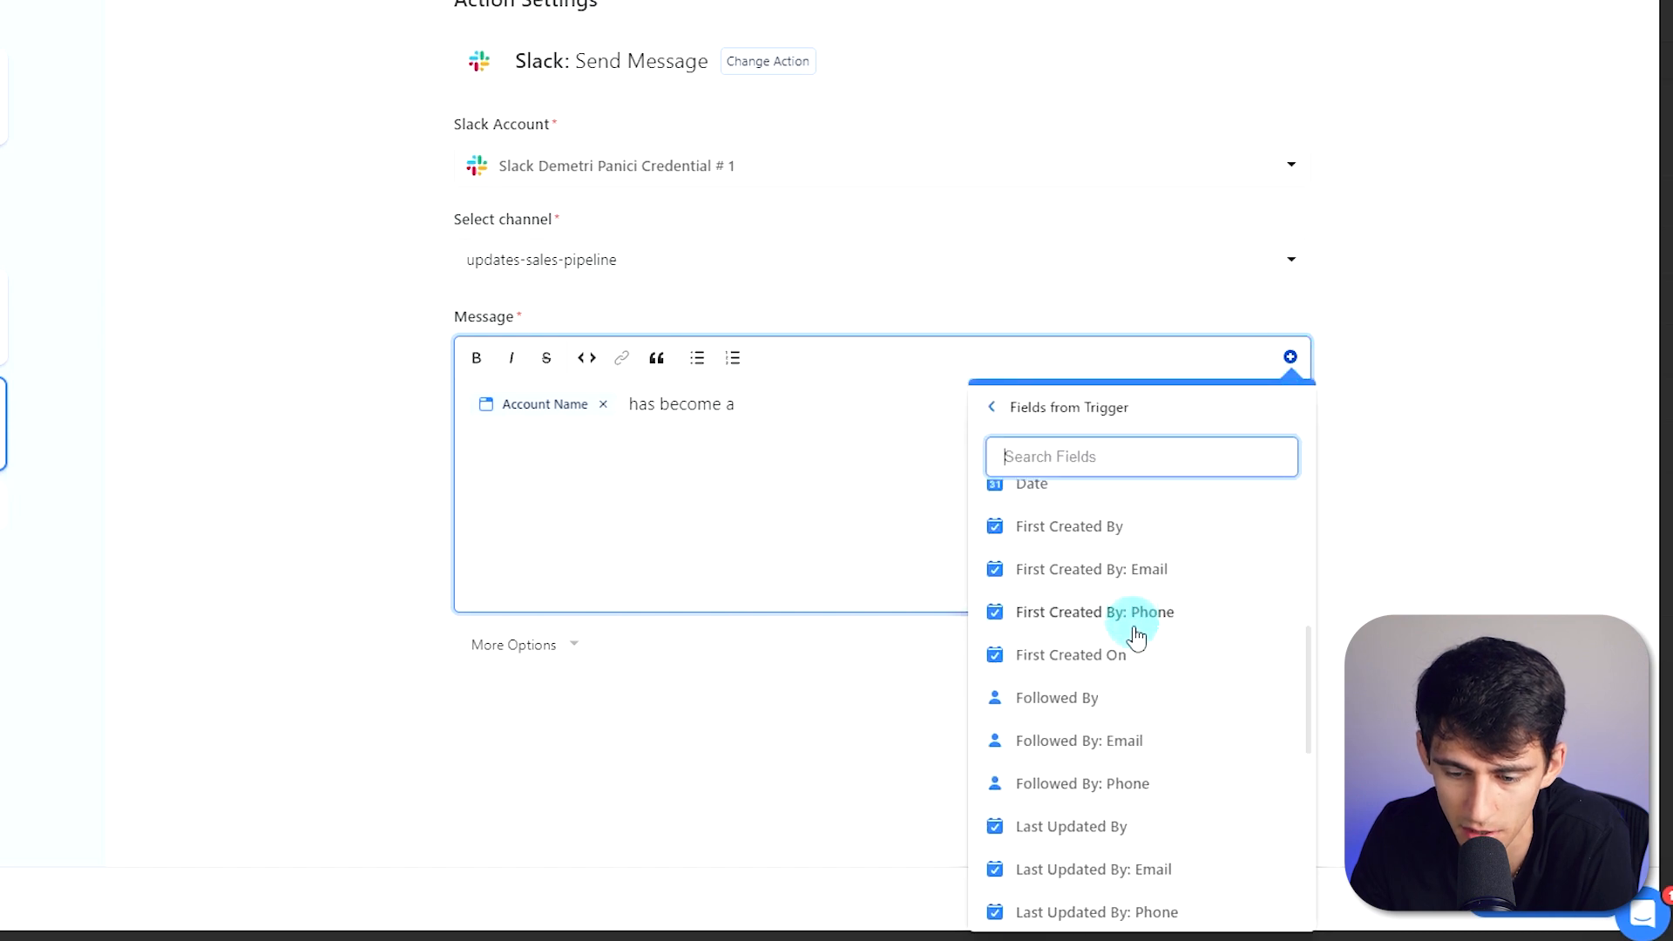
scroll(1133, 630, "down", 5)
left_click(1043, 877)
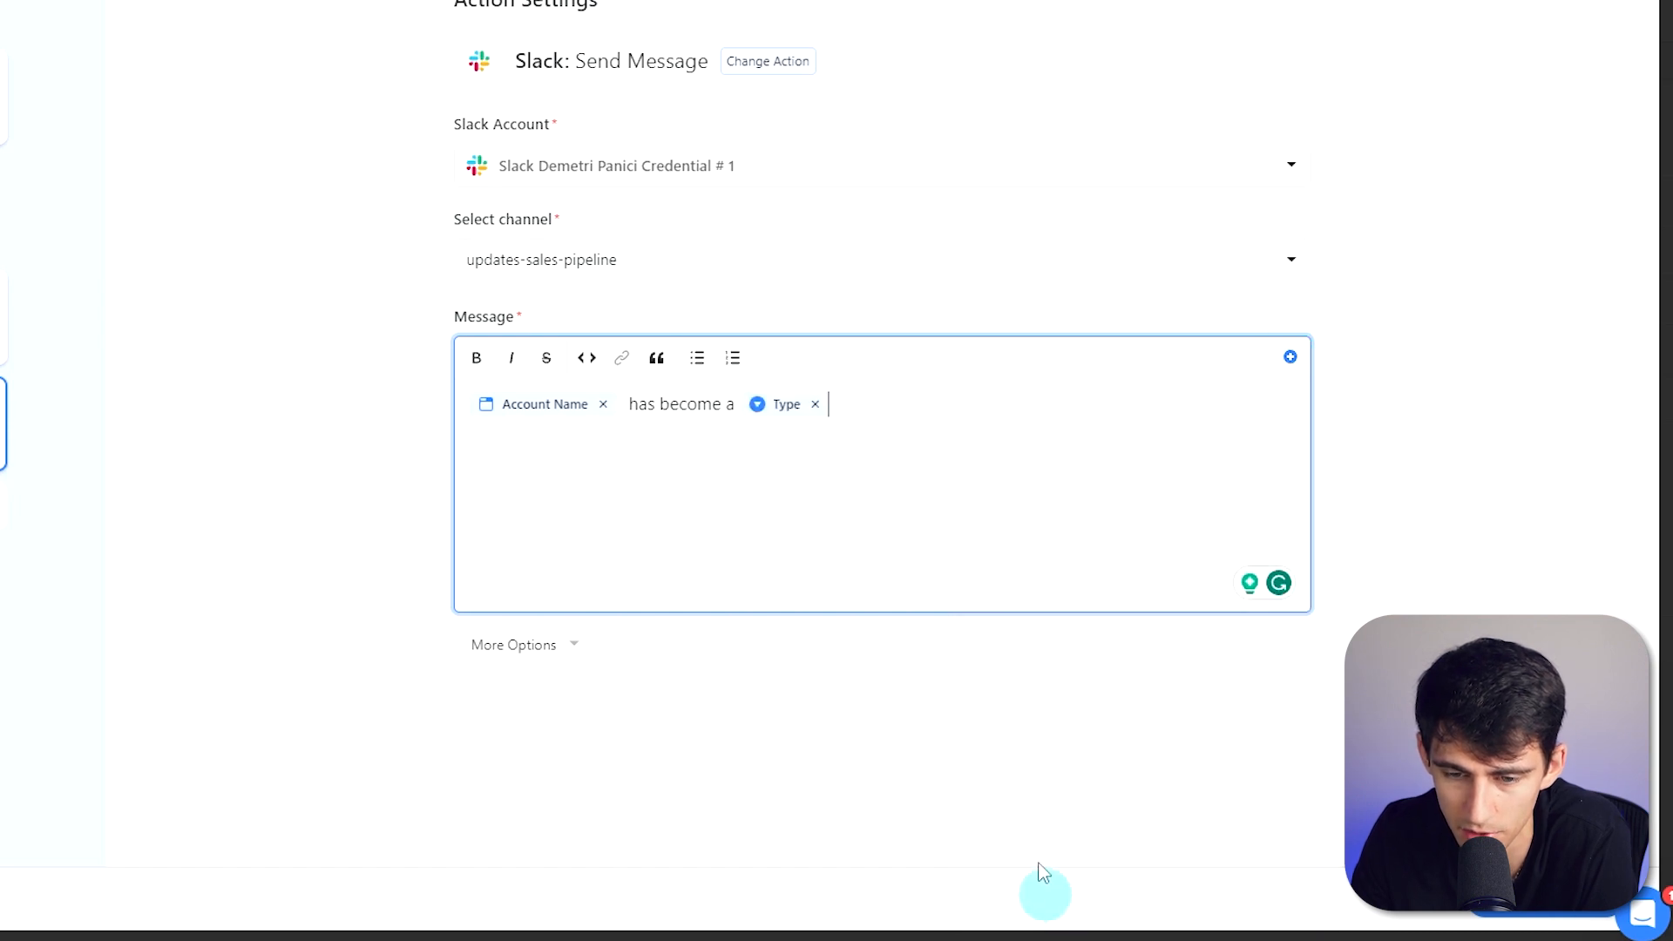
type("!")
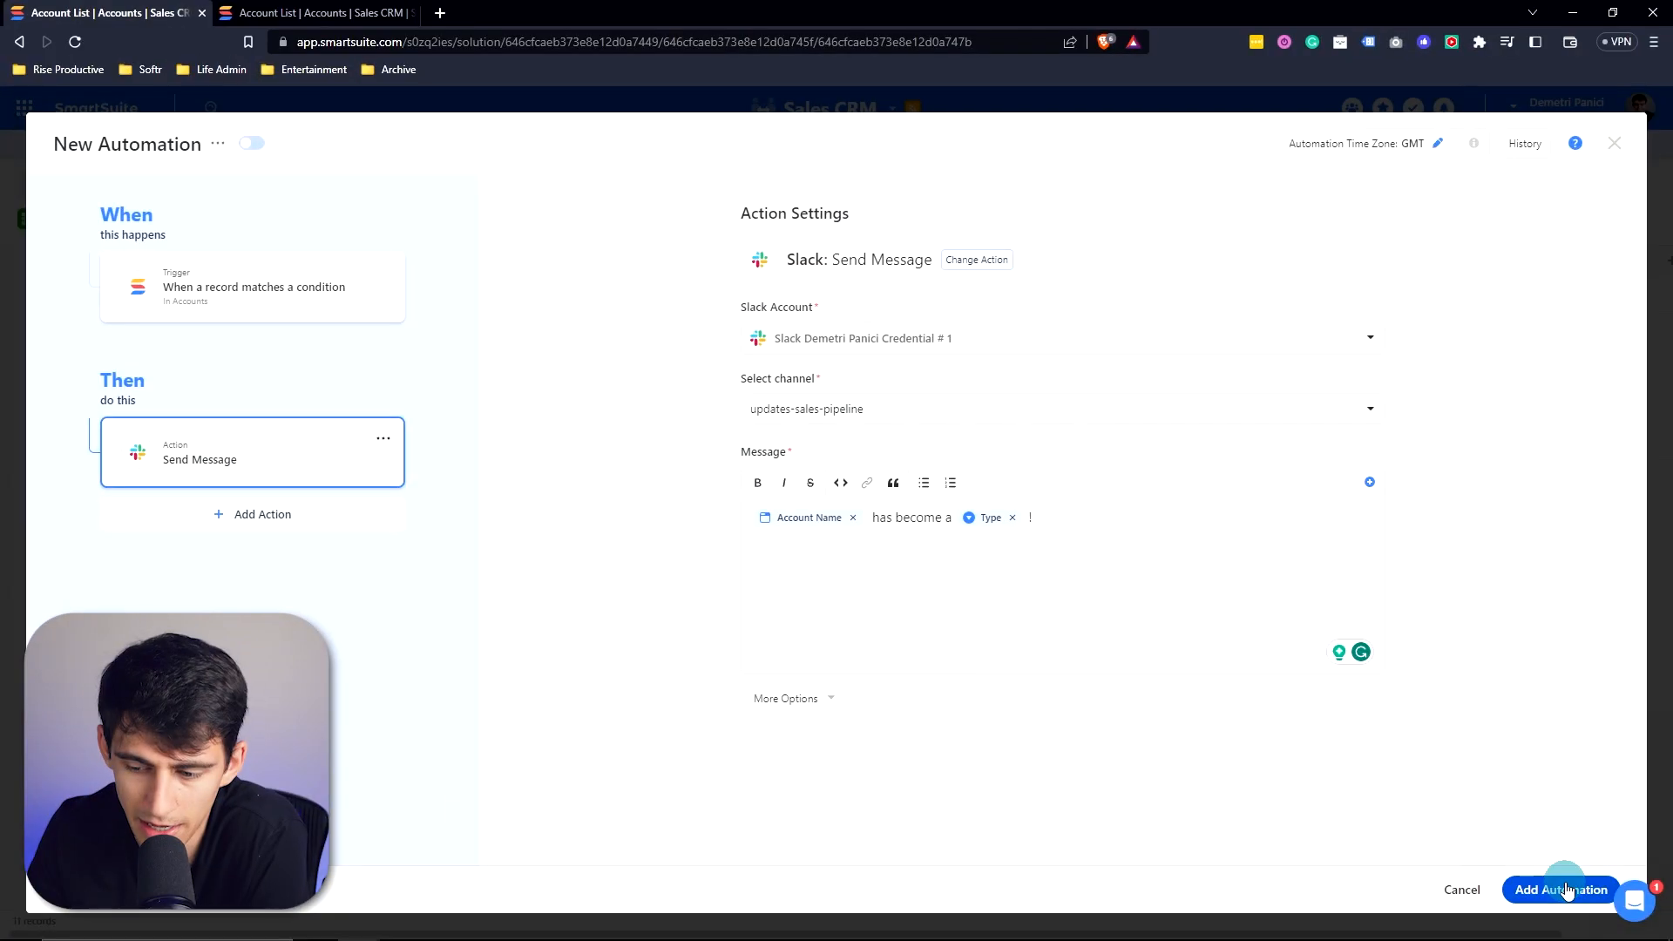
Save the new automation and close the Solution Automations list.
left_click(1565, 889)
left_click(897, 546)
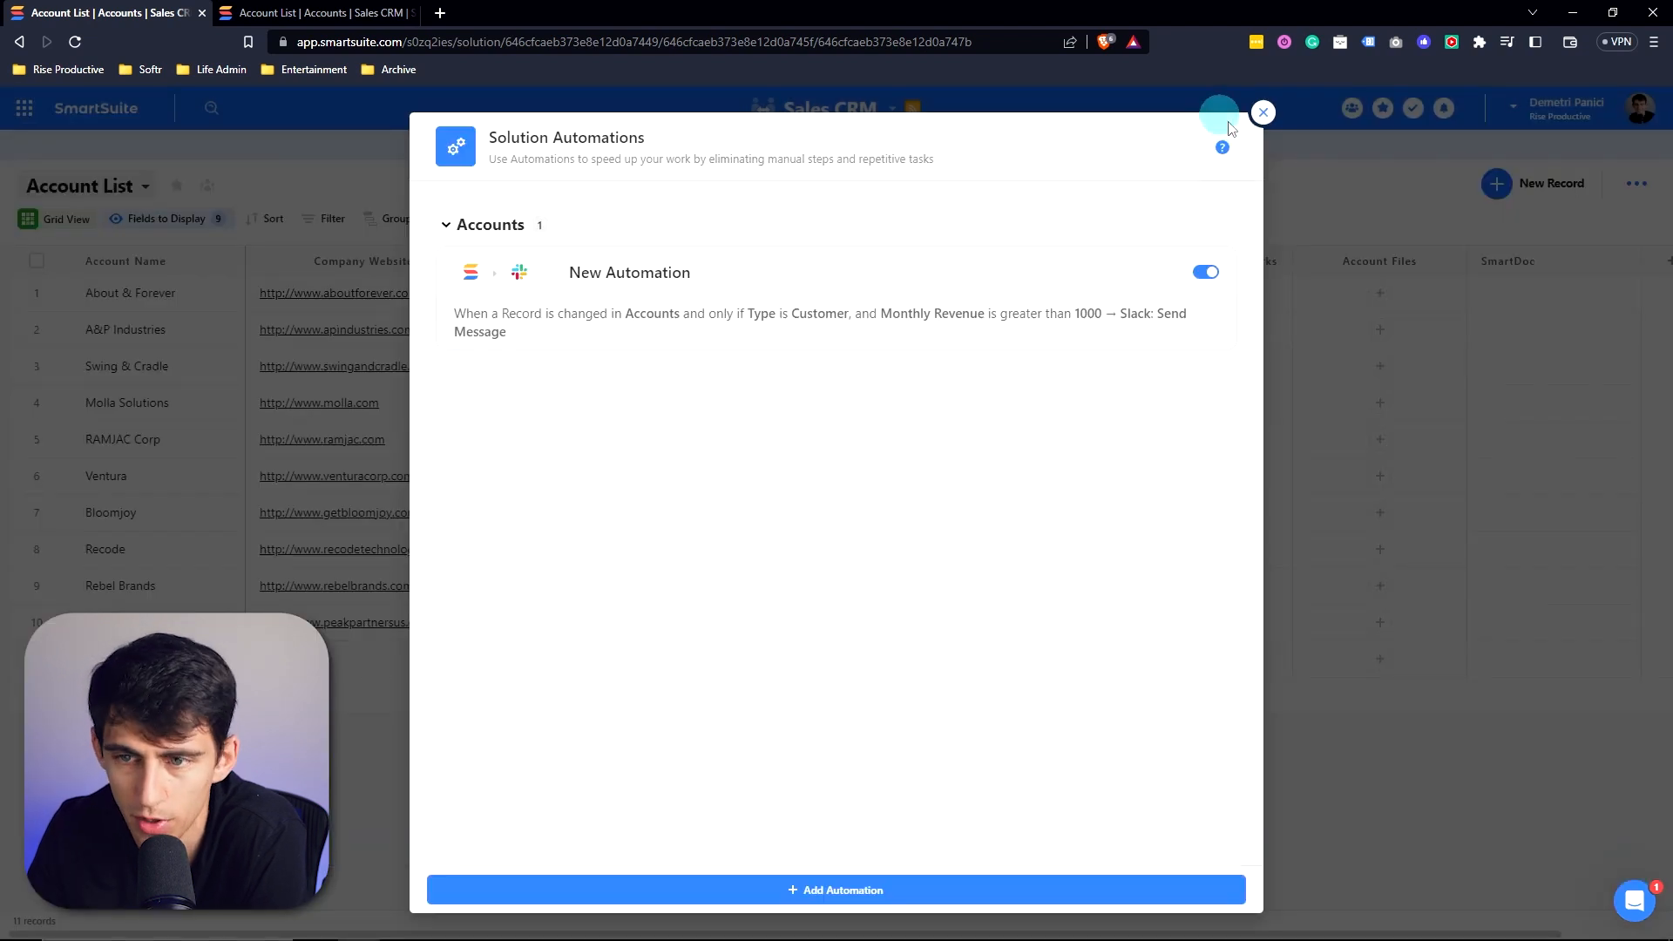
left_click(1269, 114)
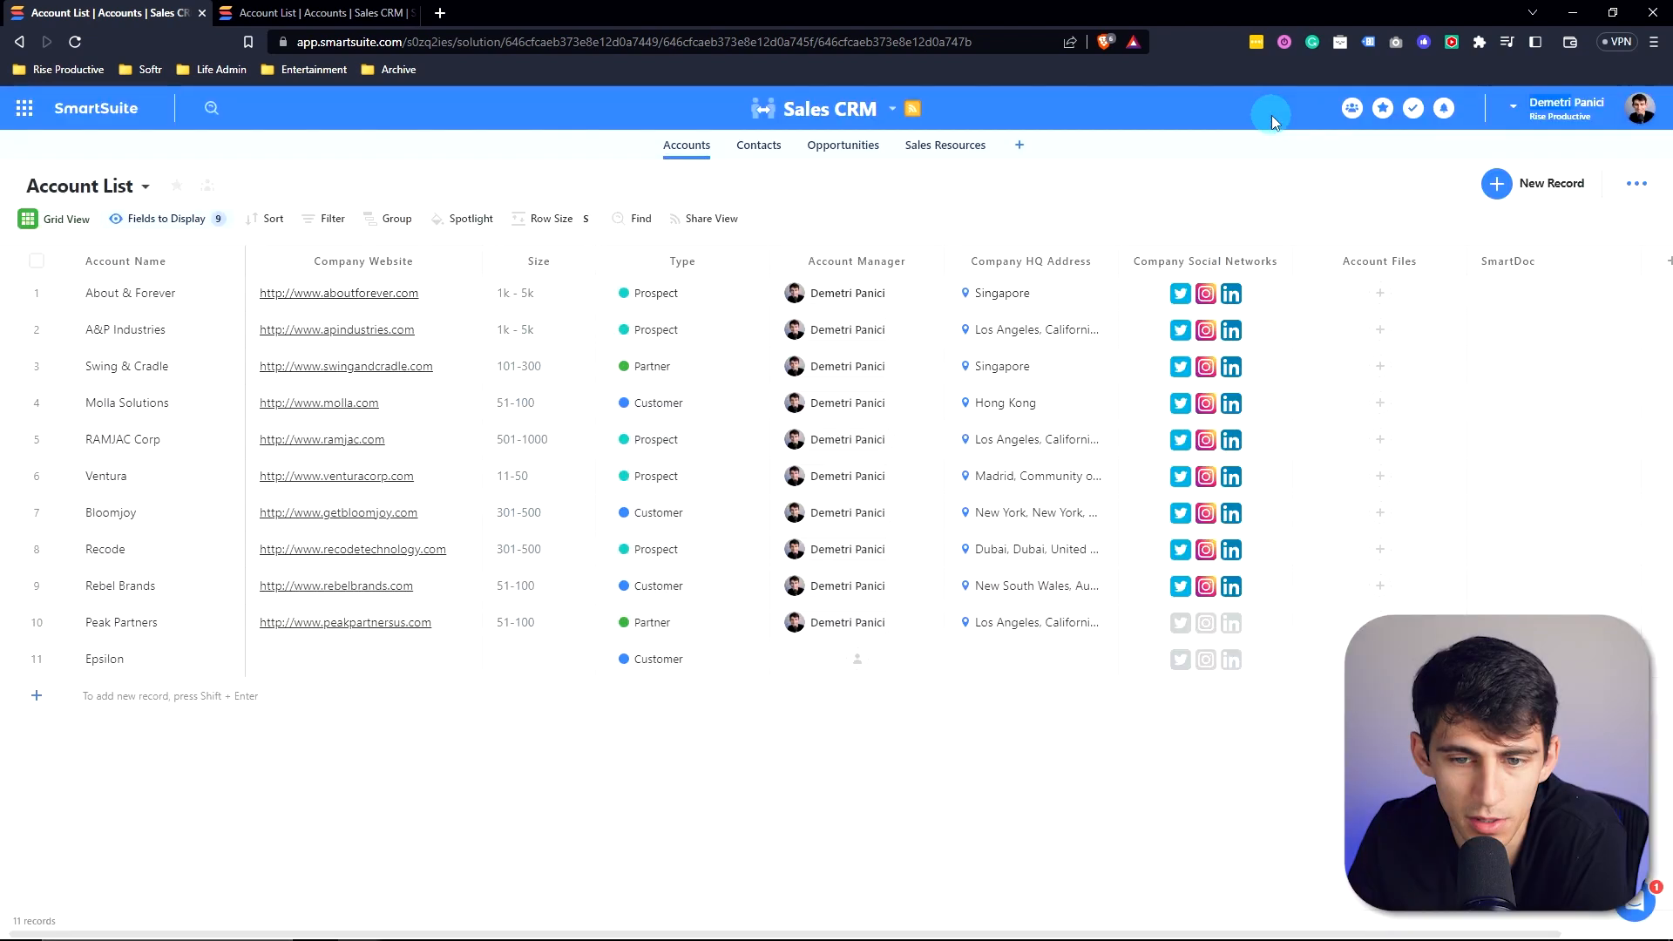
Set the Type of the A&P Industries account to Customer.
left_click(668, 327)
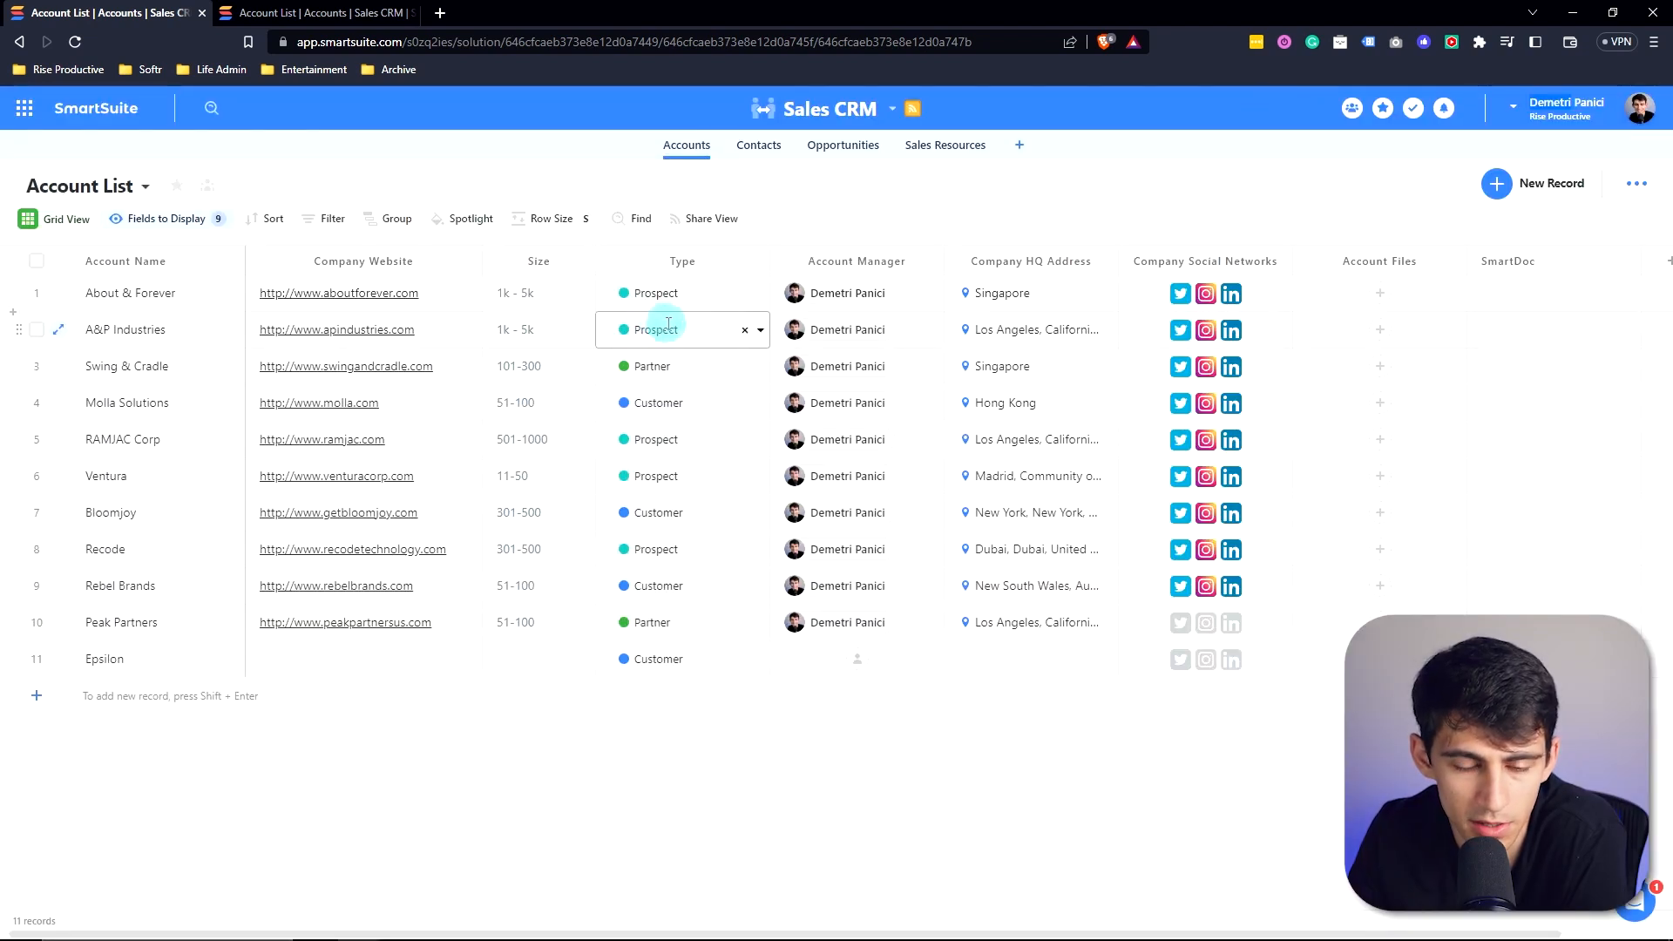
left_click(762, 332)
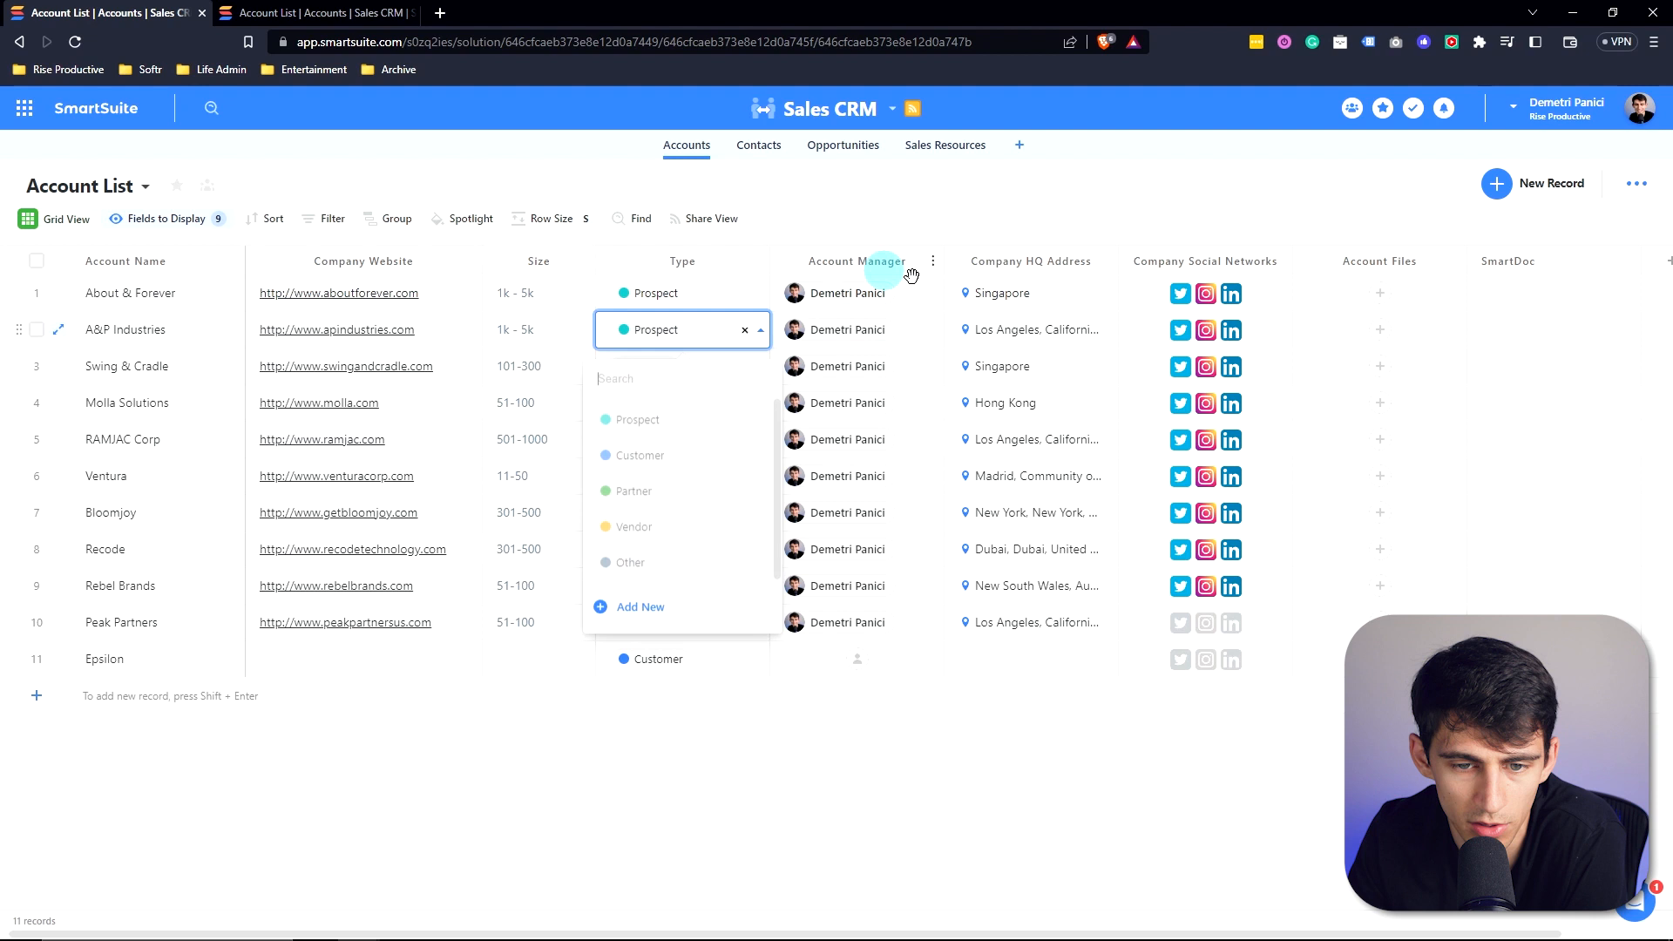
left_click(685, 450)
Review the saved automation's trigger and action summary in the Sales CRM solution's automations list.
left_click(893, 108)
left_click(766, 351)
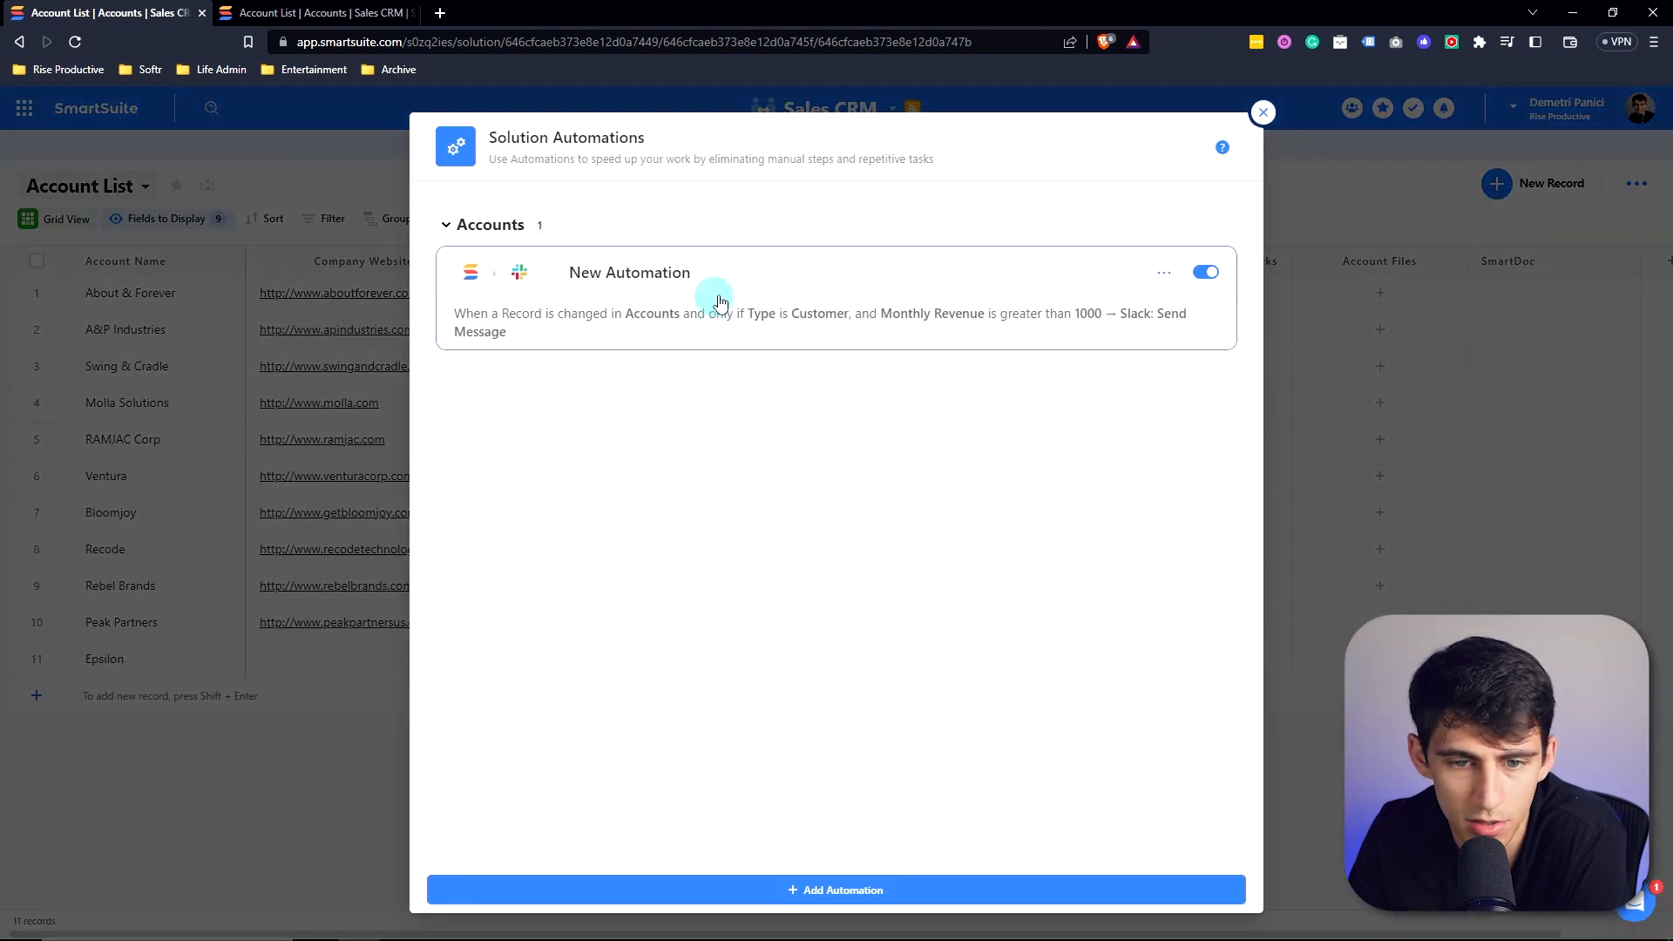
key("Escape")
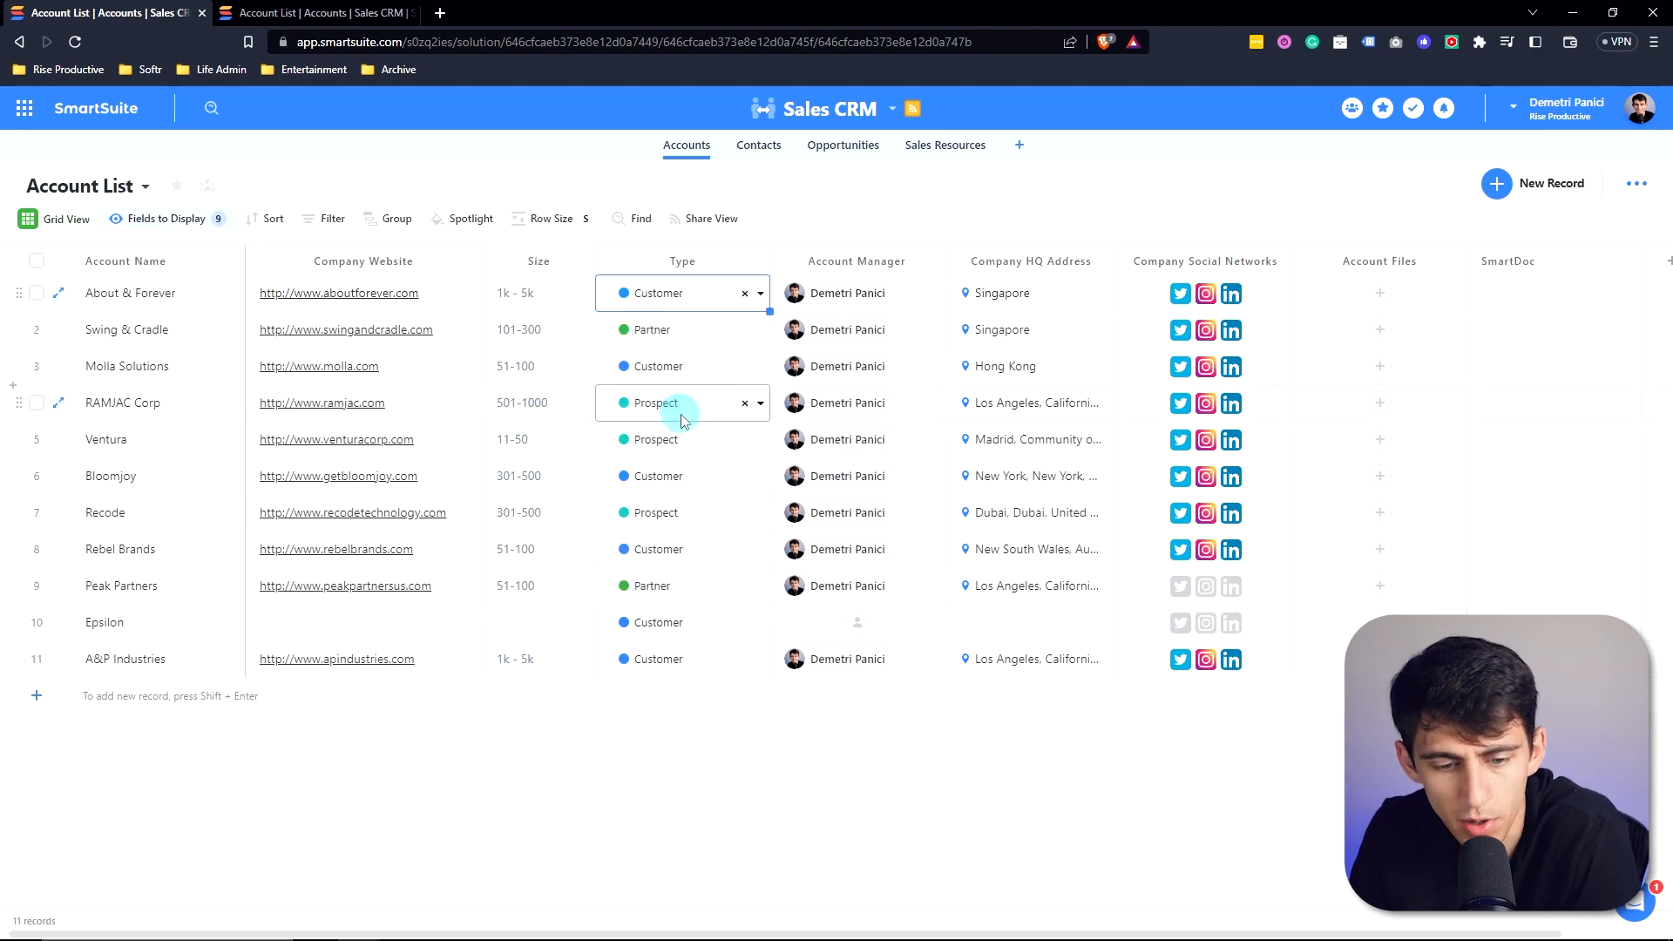
Open New Automation from the Sales CRM solution's automations for editing.
key("alt+Tab")
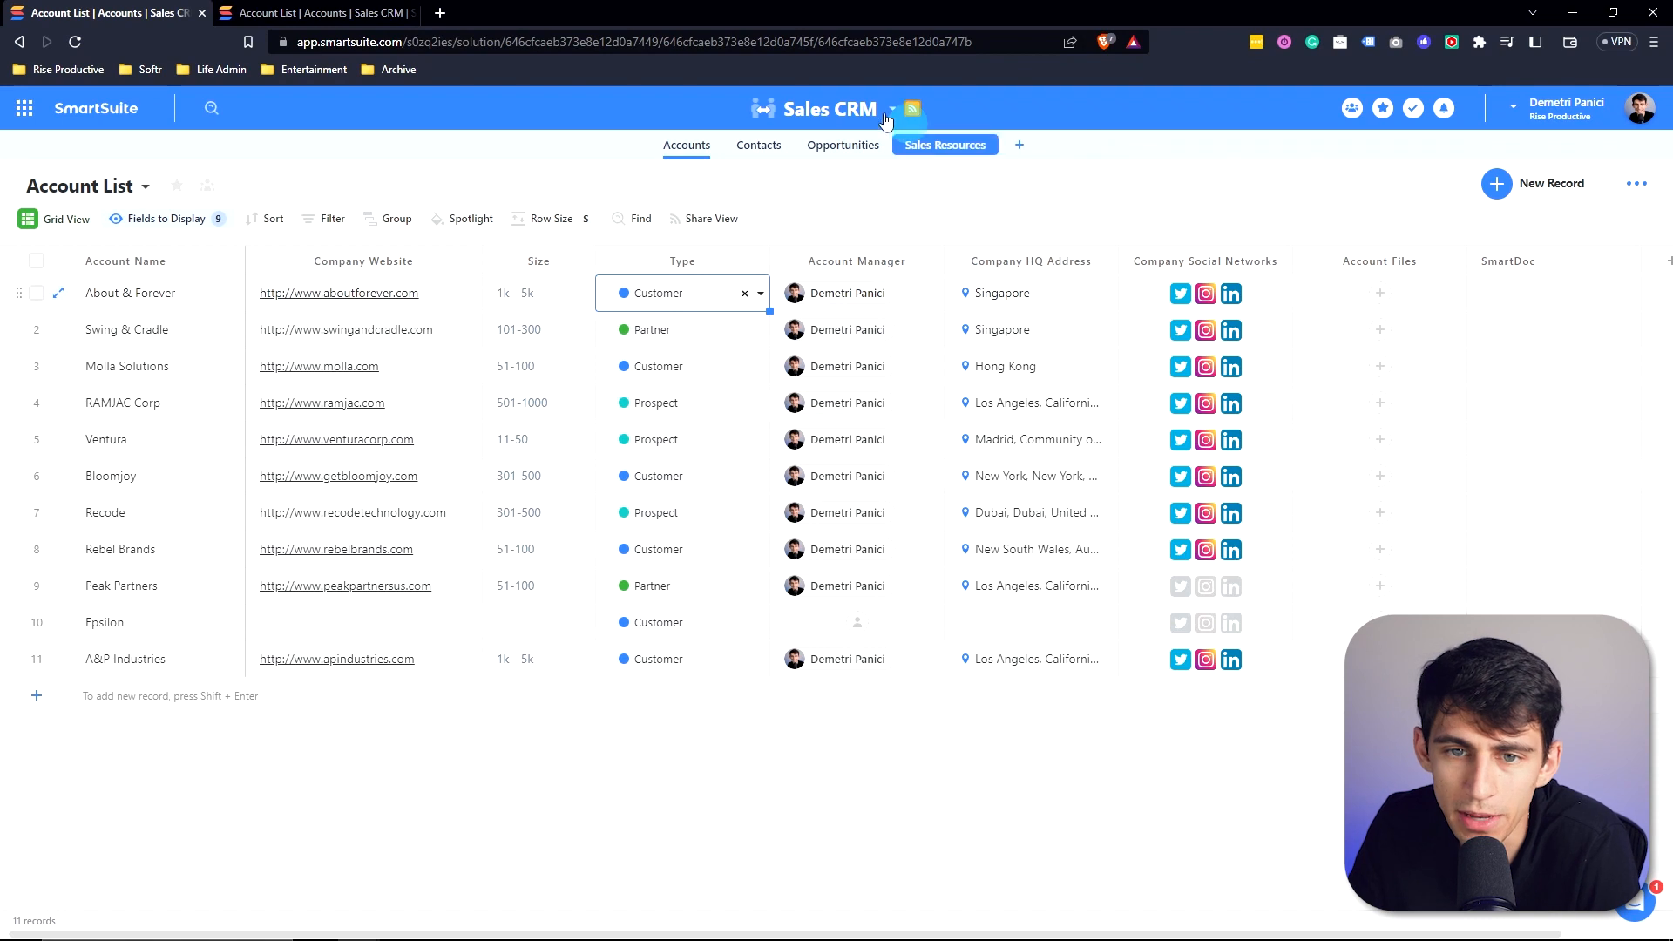
left_click(889, 113)
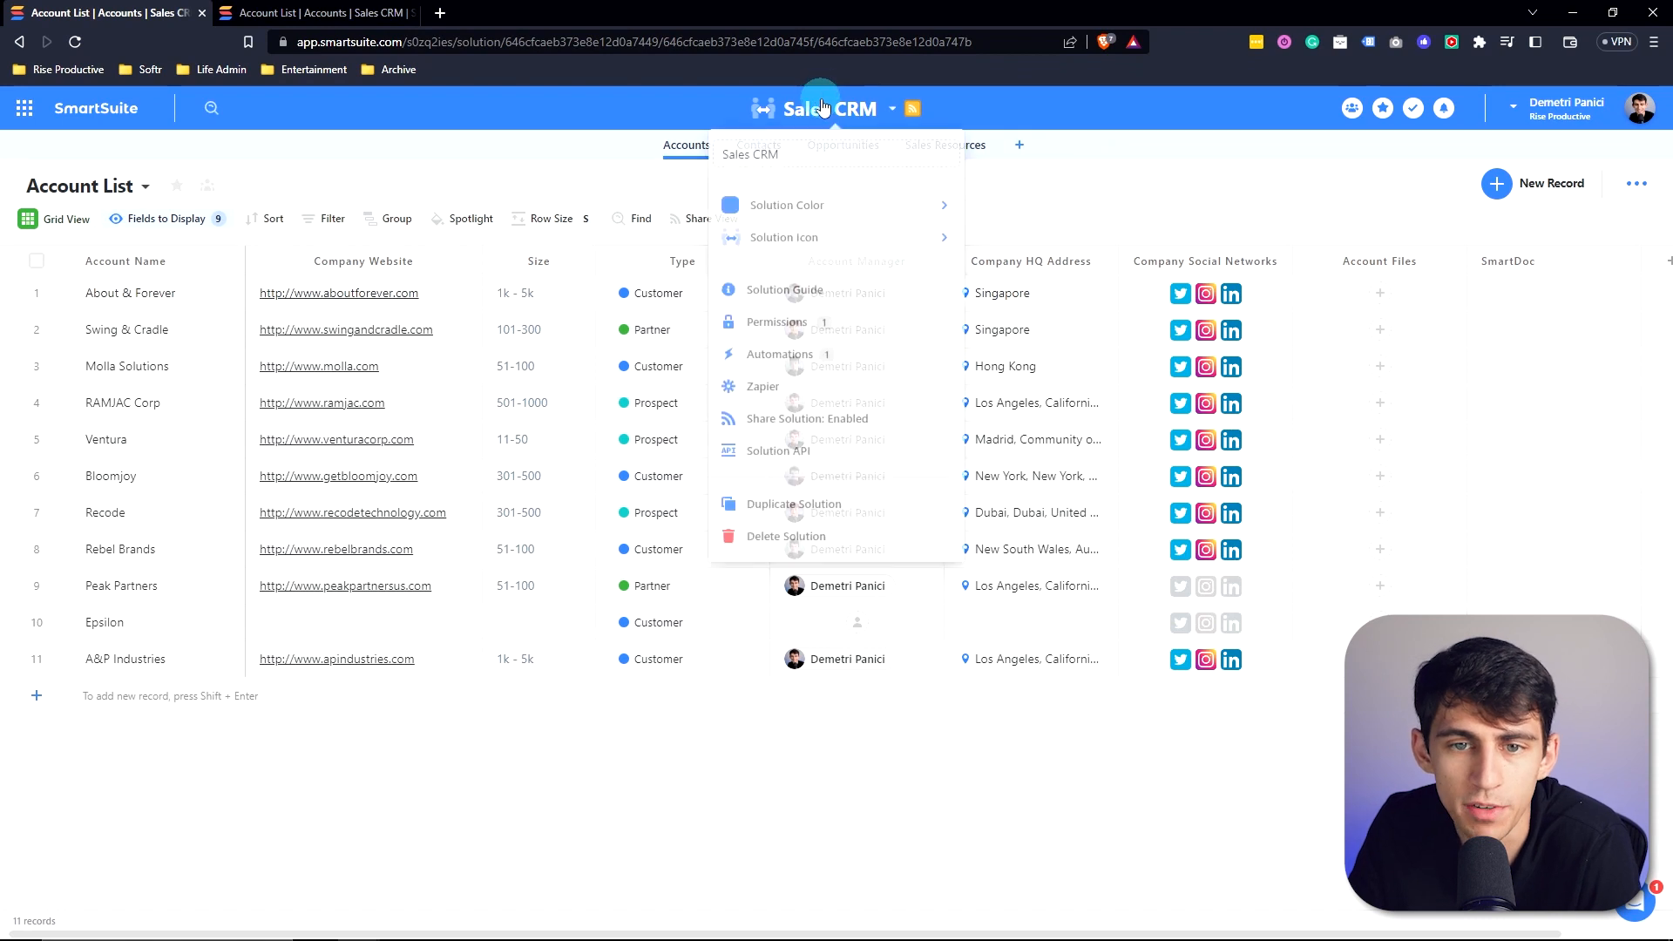
left_click(779, 352)
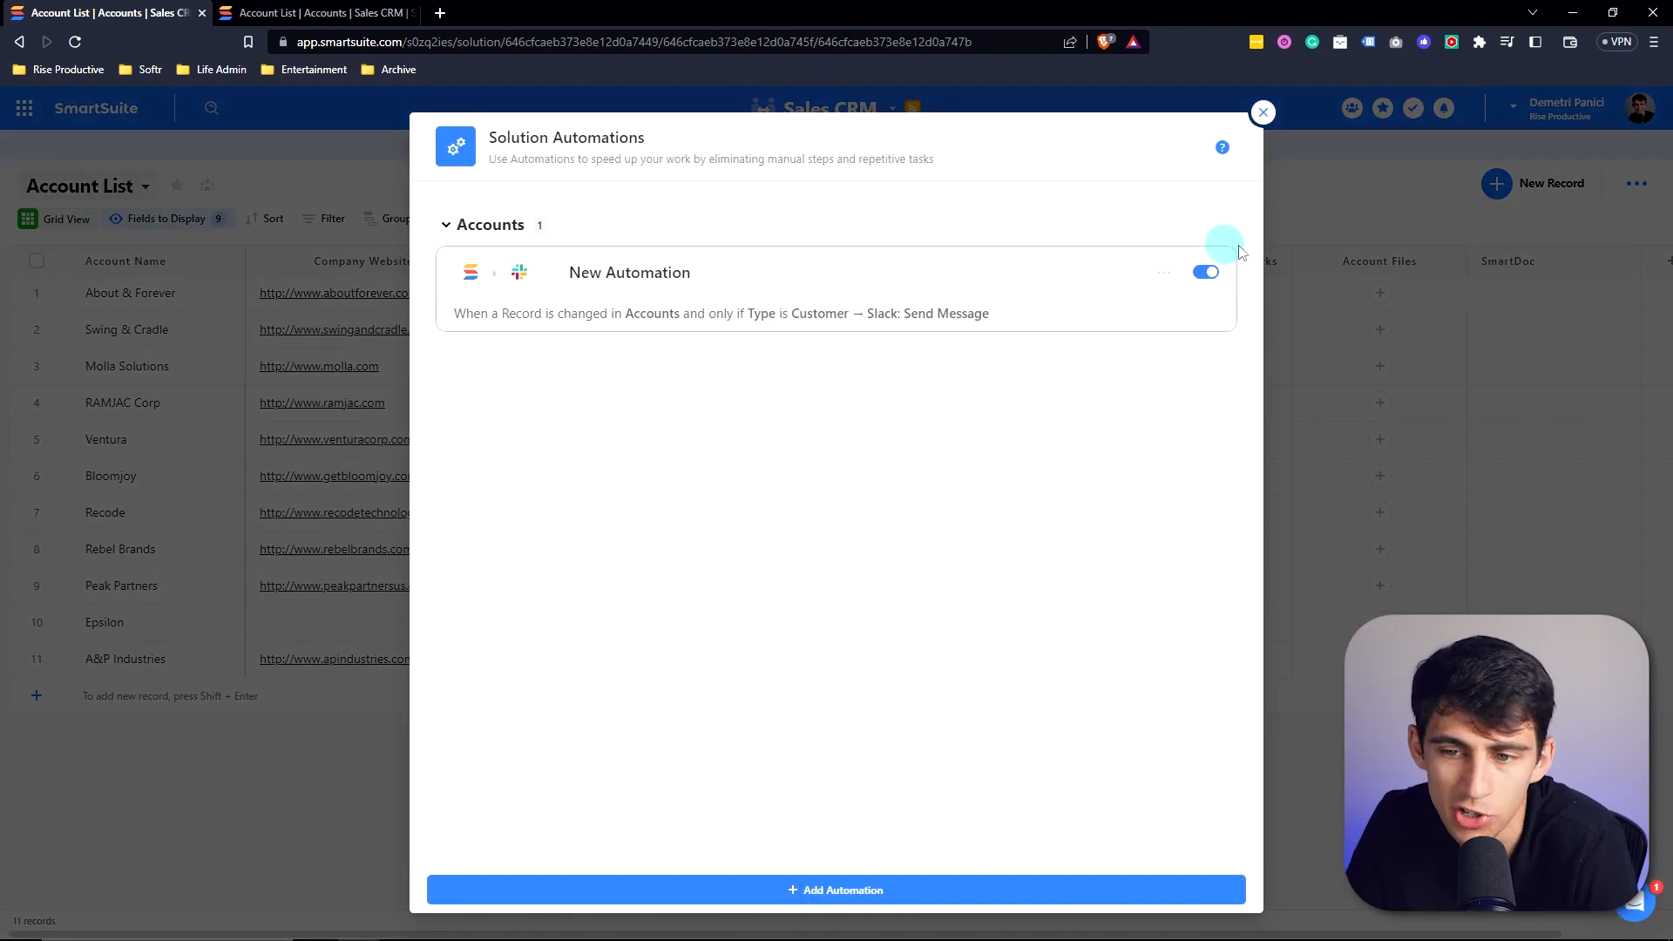
left_click(1161, 277)
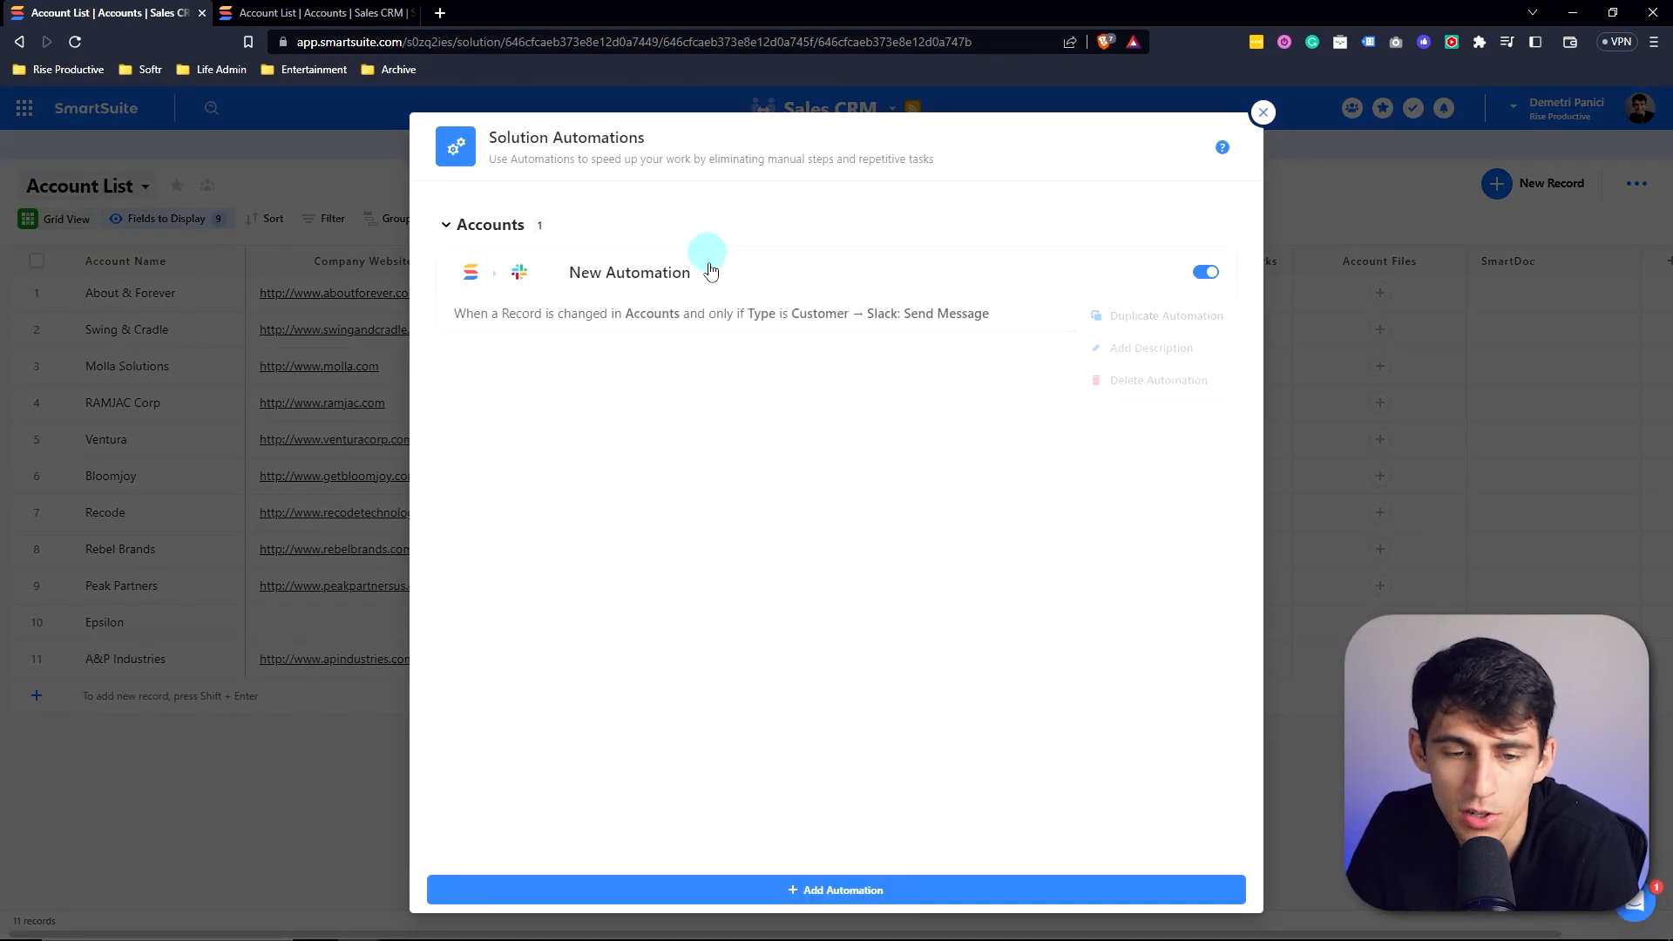
left_click(706, 284)
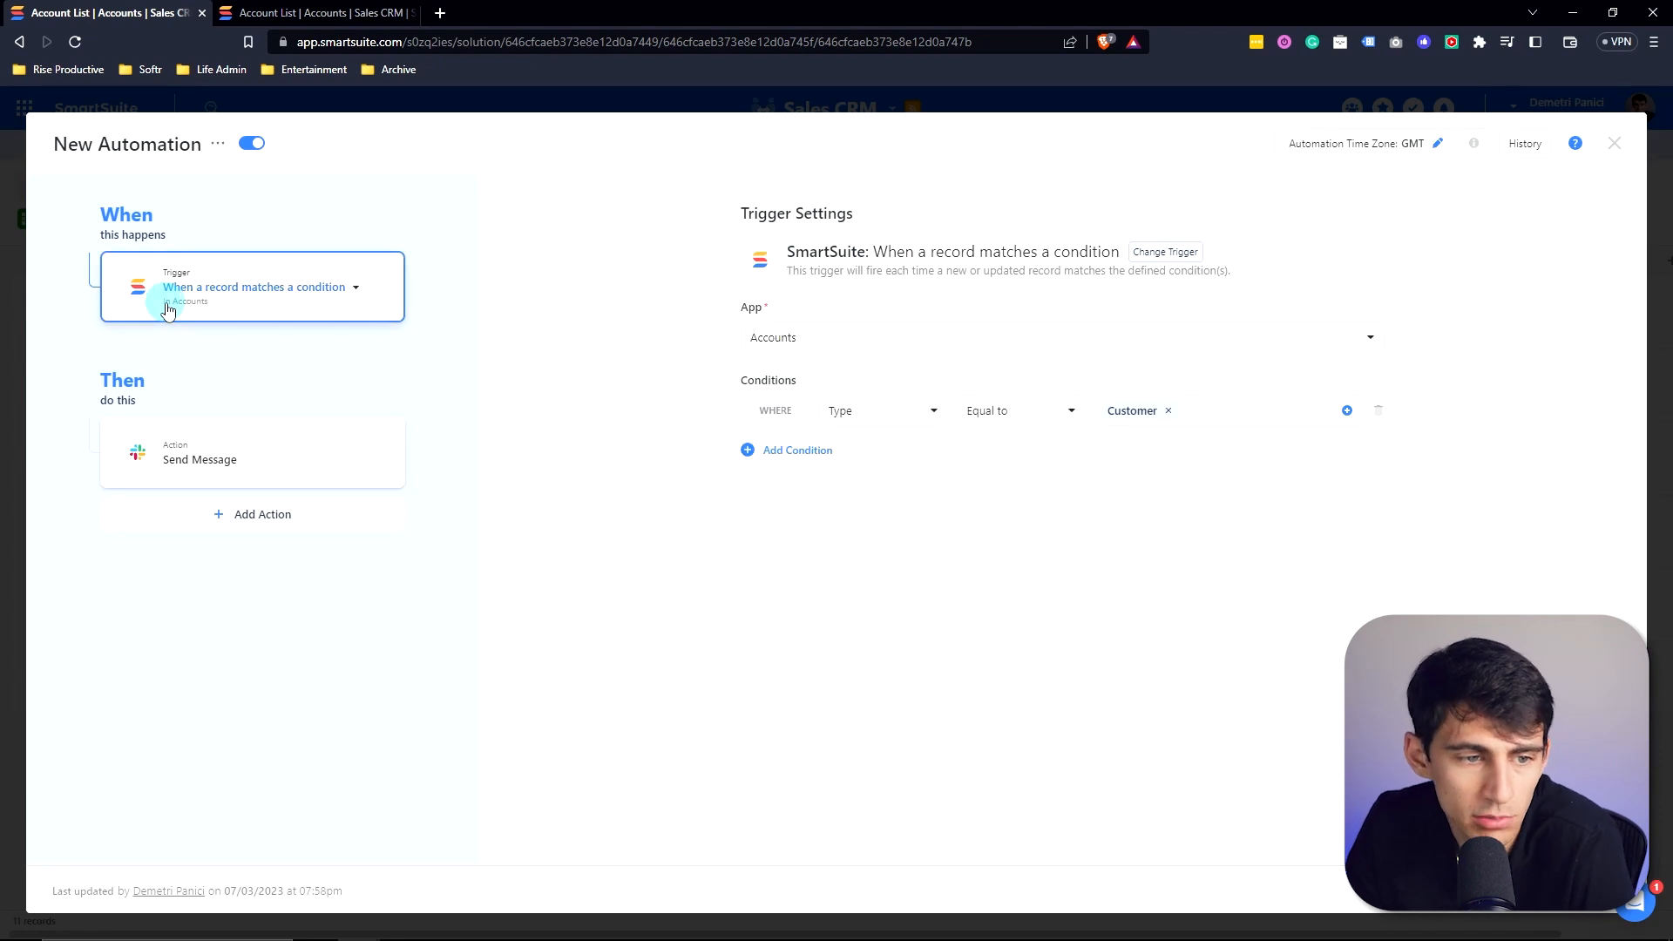
Change the automation's trigger to When a record is created in the Opportunities app.
left_click(297, 298)
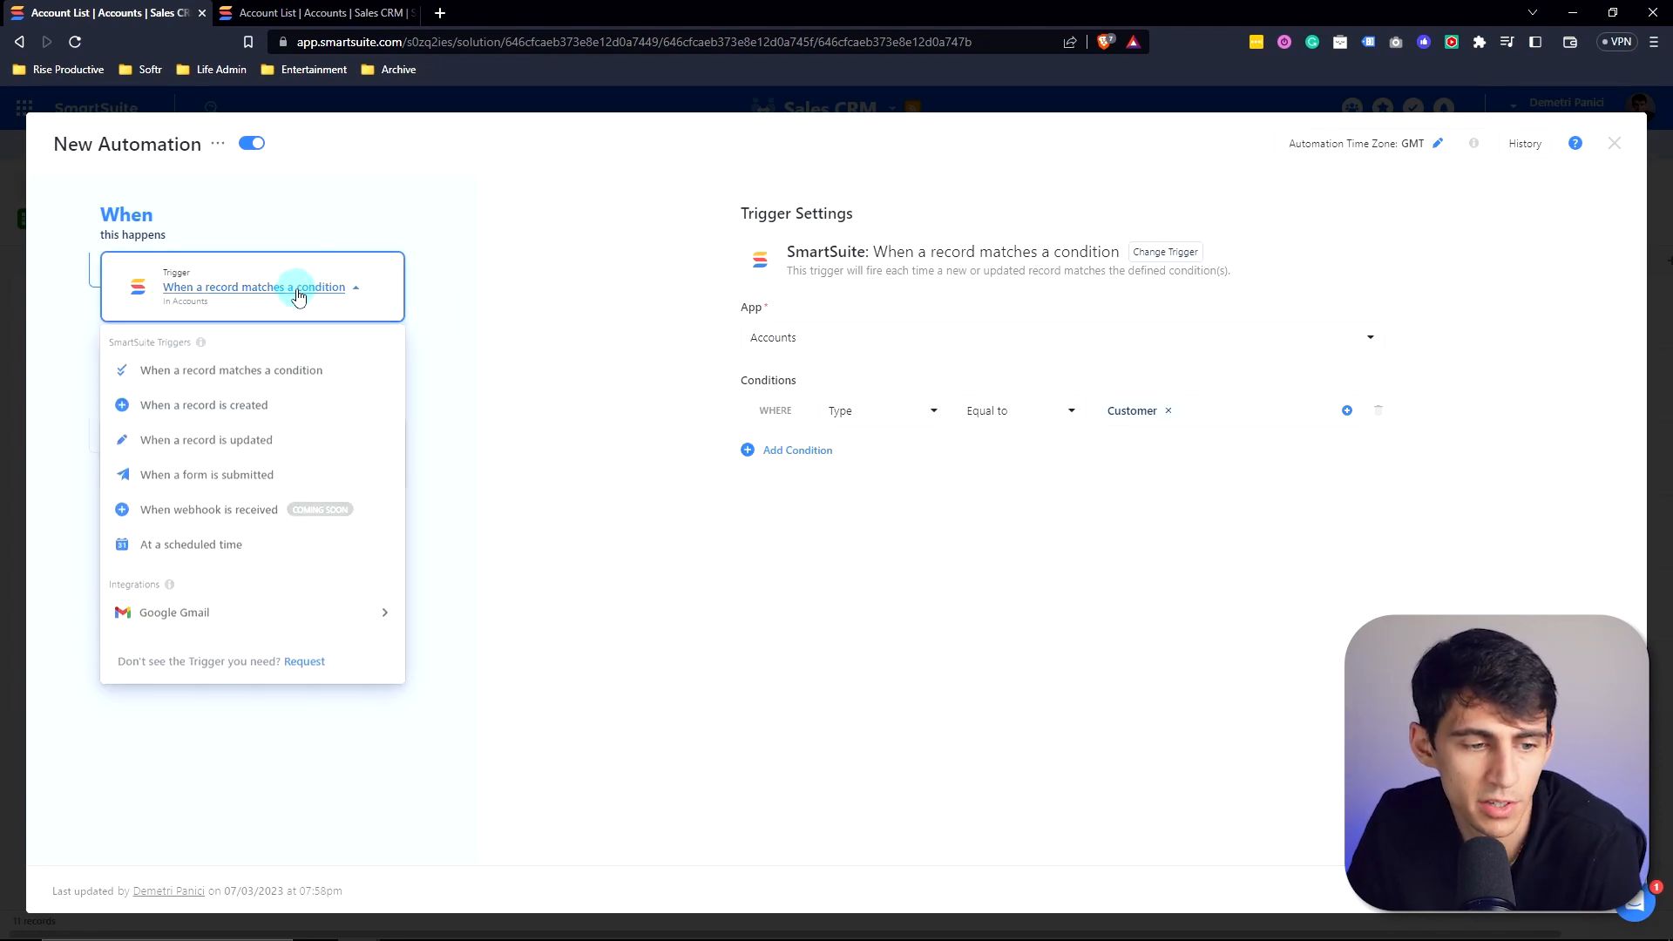
left_click(196, 418)
left_click(863, 588)
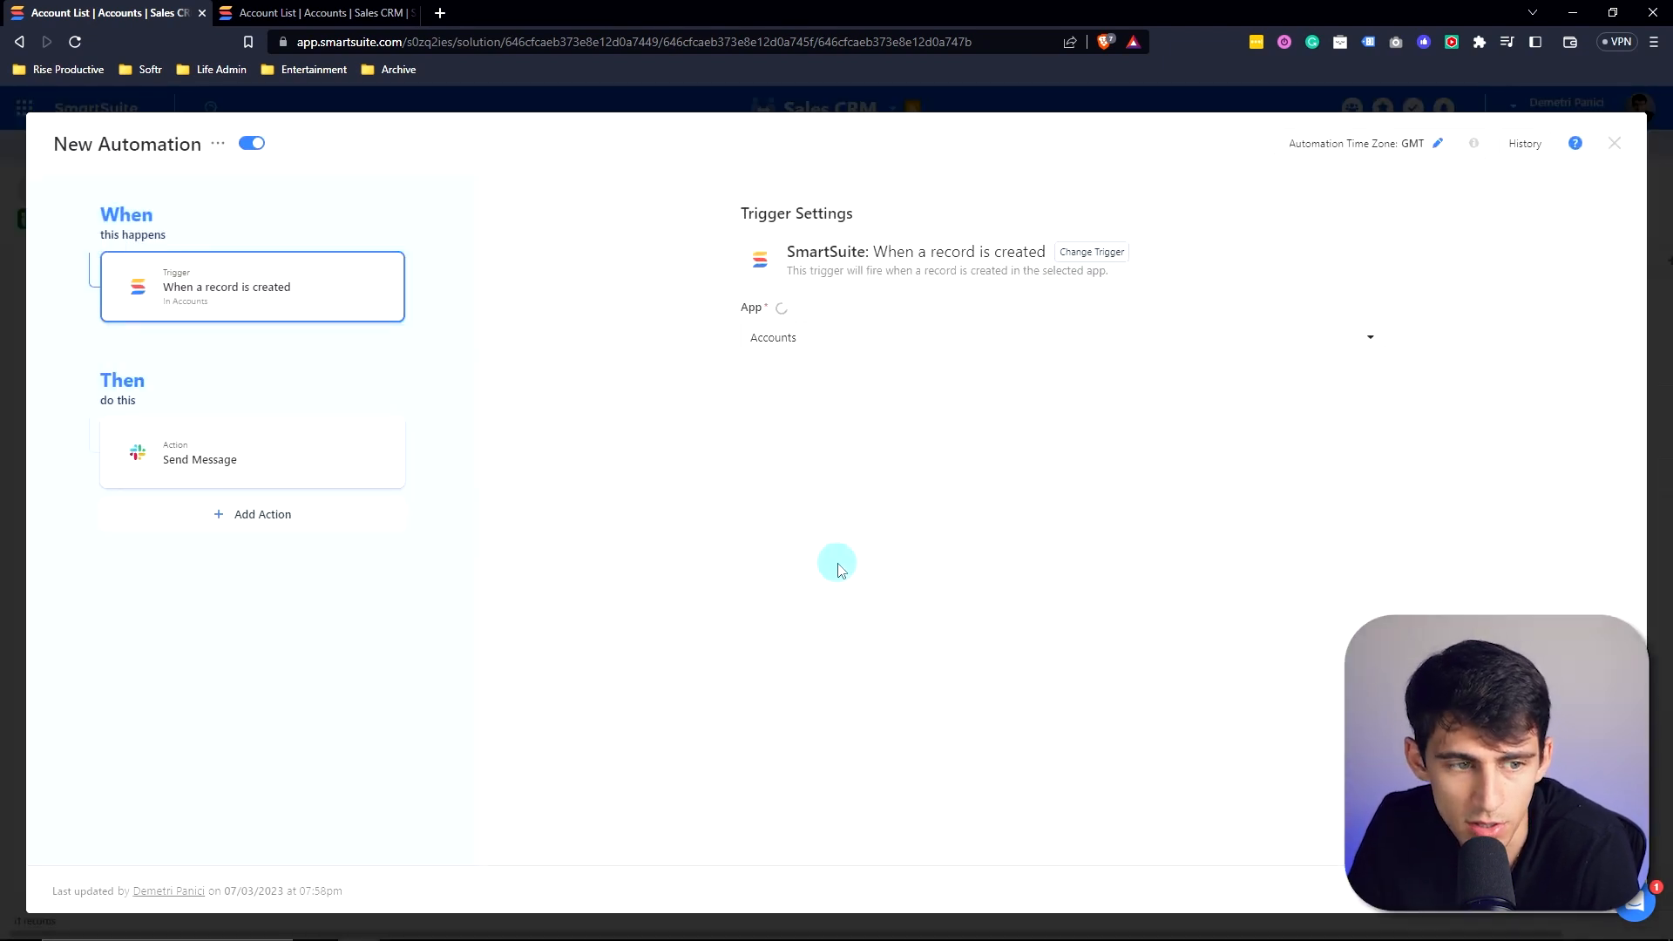
left_click(829, 338)
left_click(802, 445)
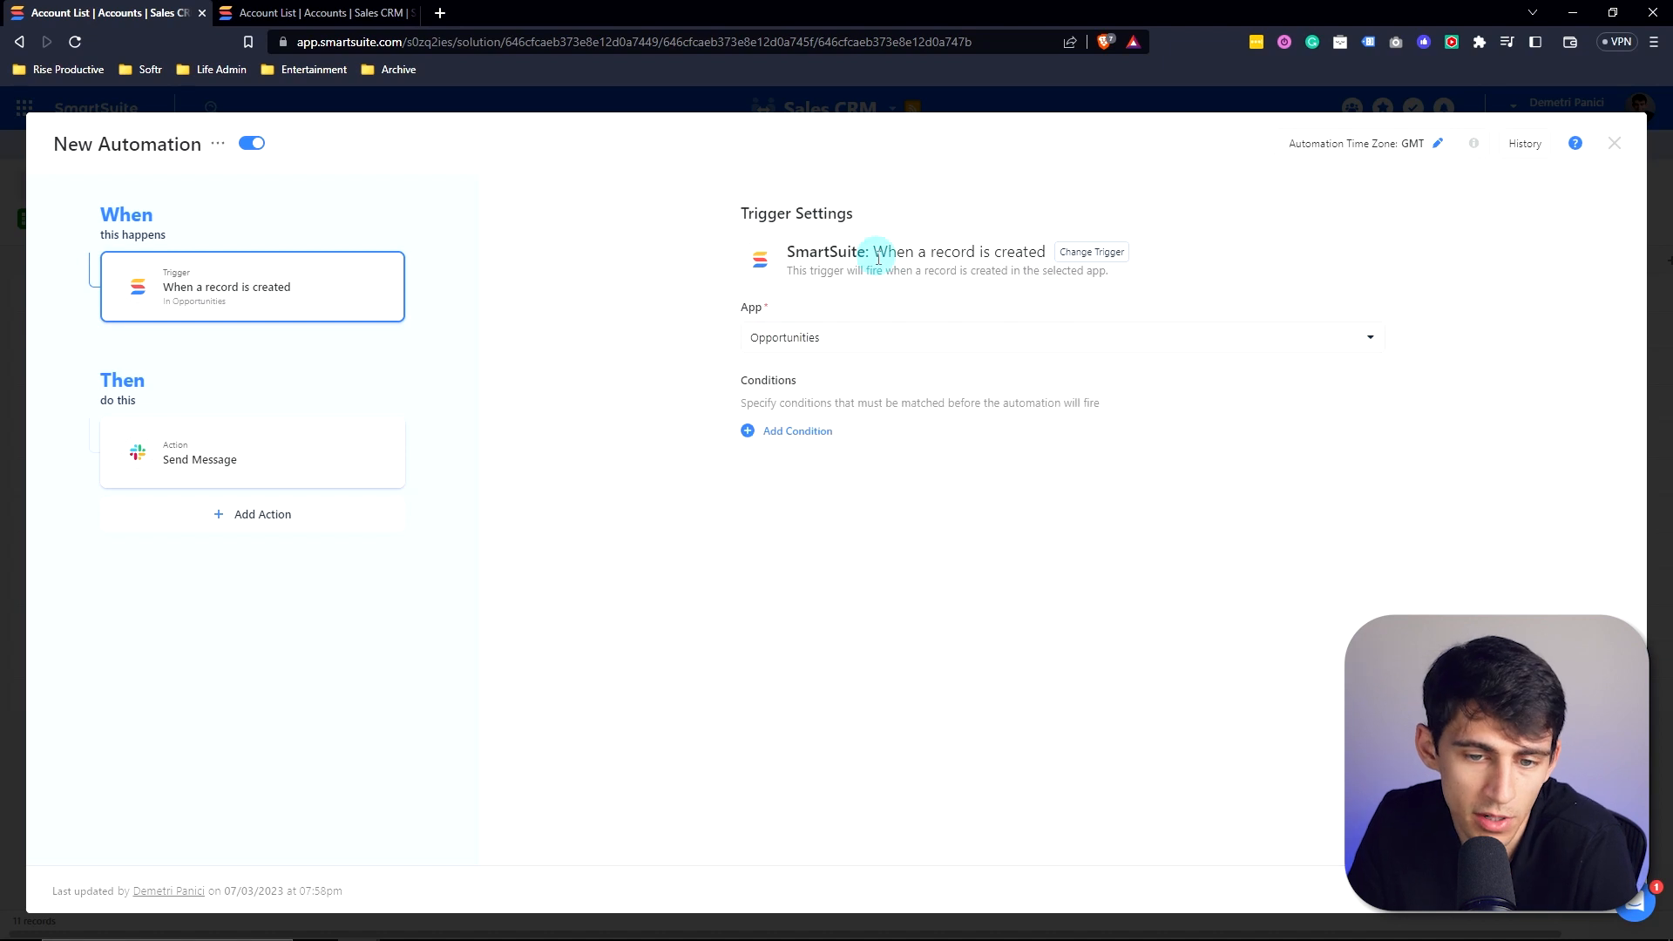
left_click(797, 432)
left_click(889, 410)
scroll(896, 560, "down", 5)
left_click(1380, 413)
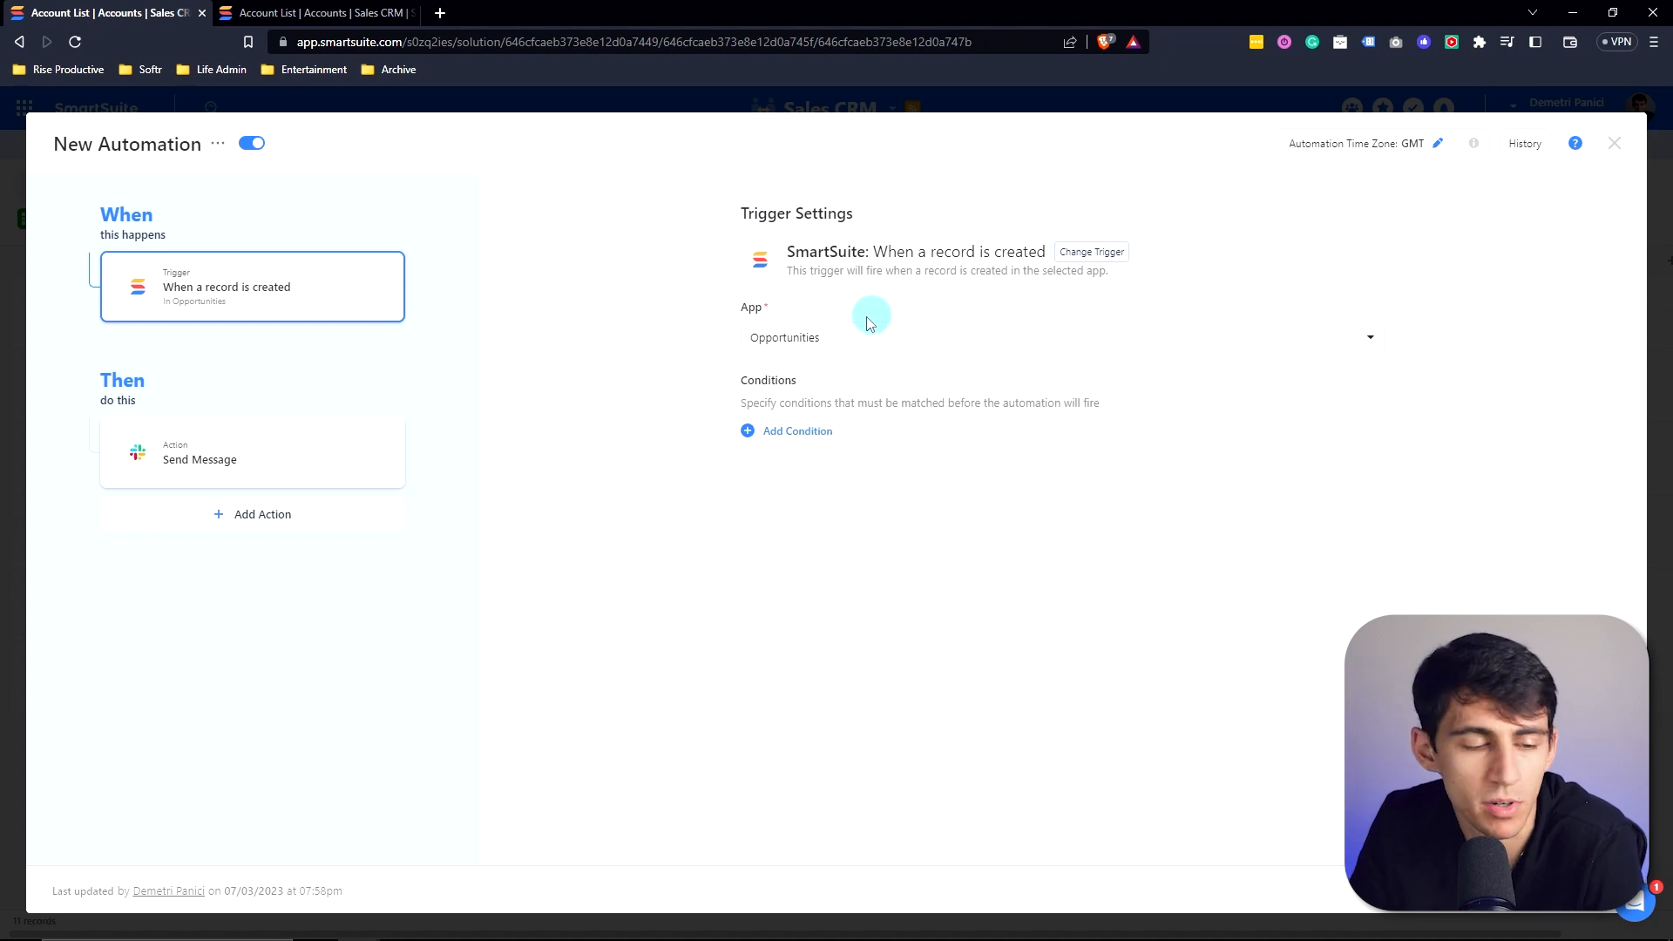
Examine the actions available for the automation, including the Microsoft Teams, Google, HubSpot, Jira Cloud and Salesforce integrations.
left_click(342, 470)
mouse_move(289, 439)
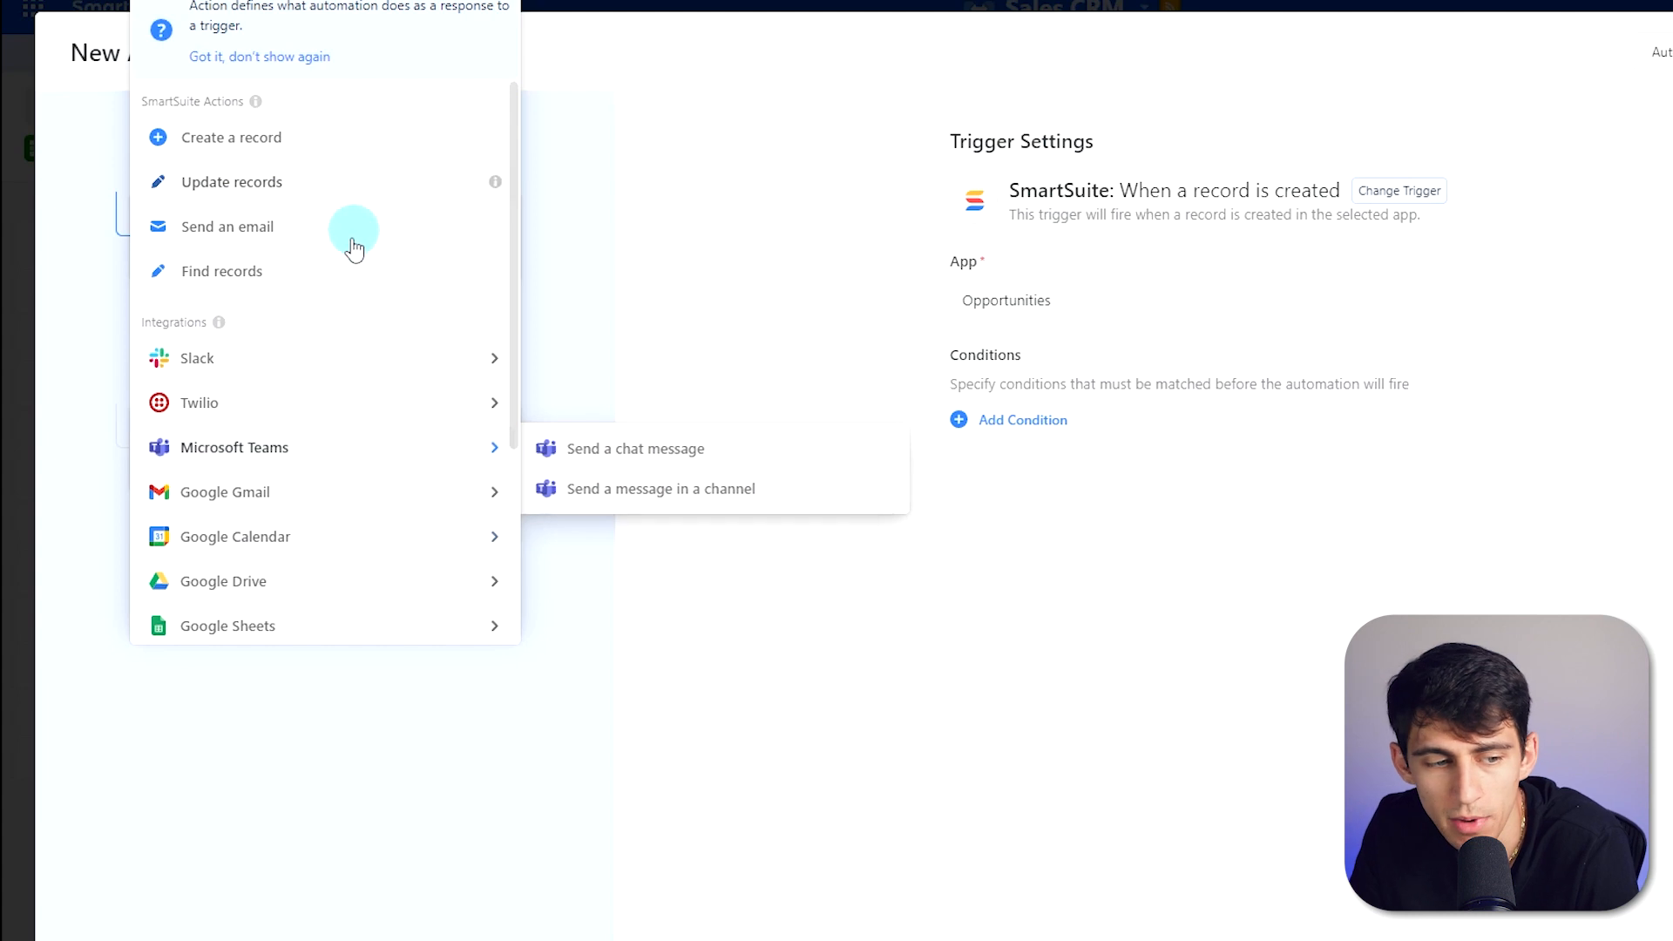
mouse_move(264, 578)
scroll(265, 578, "down", 3)
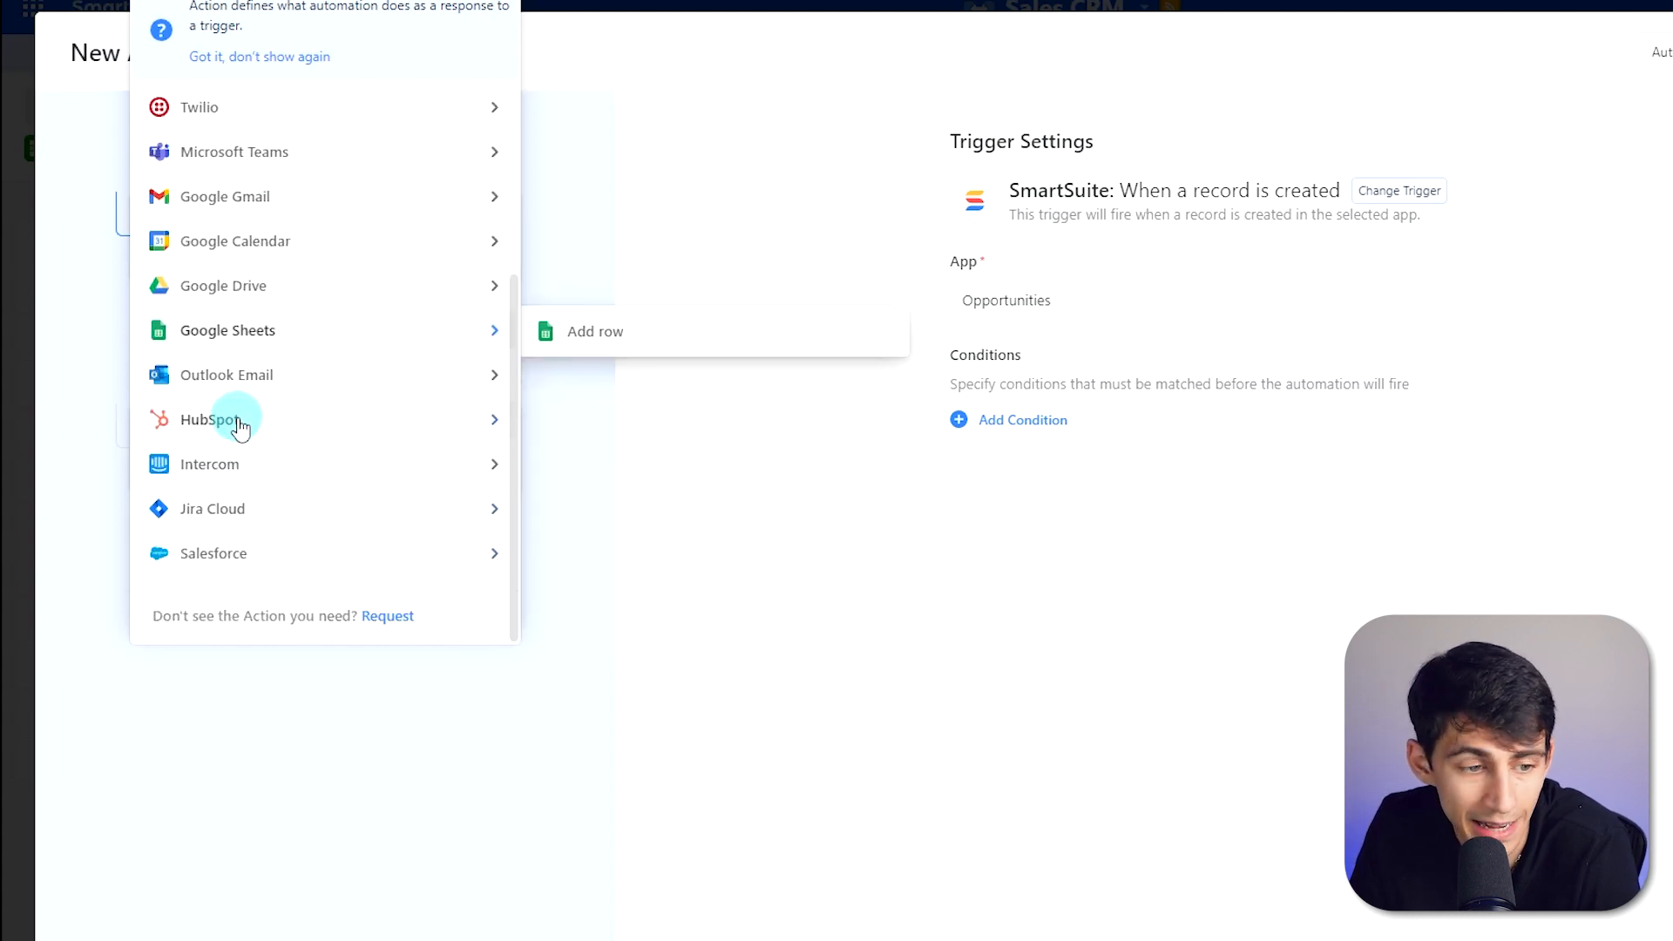
mouse_move(240, 426)
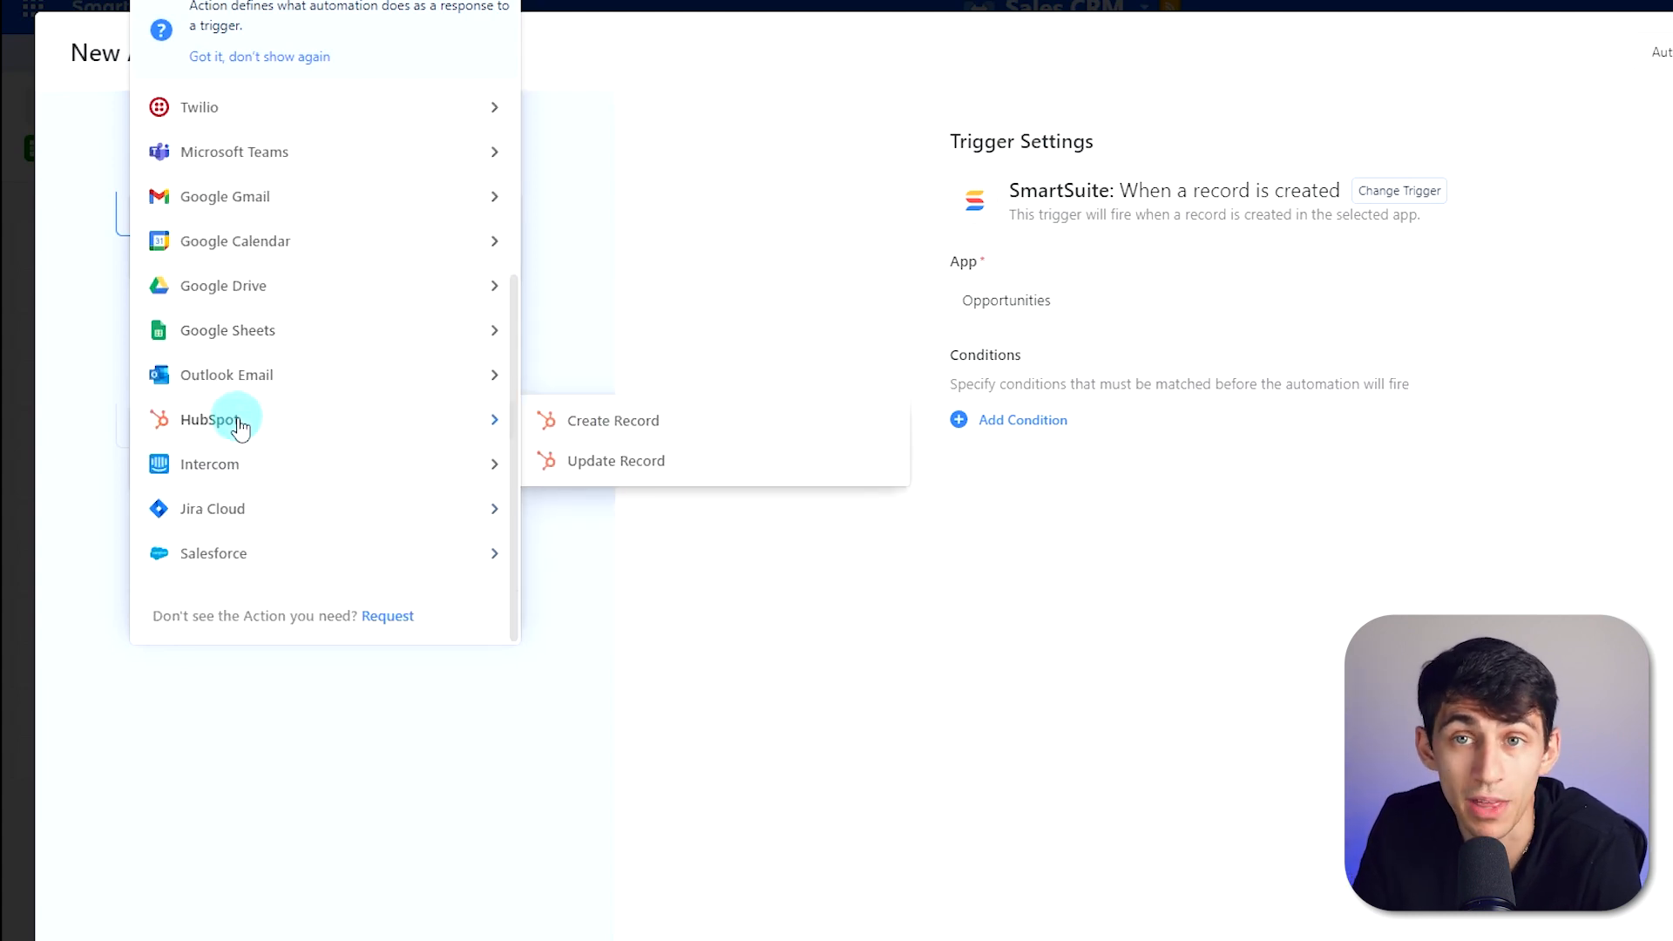
mouse_move(322, 562)
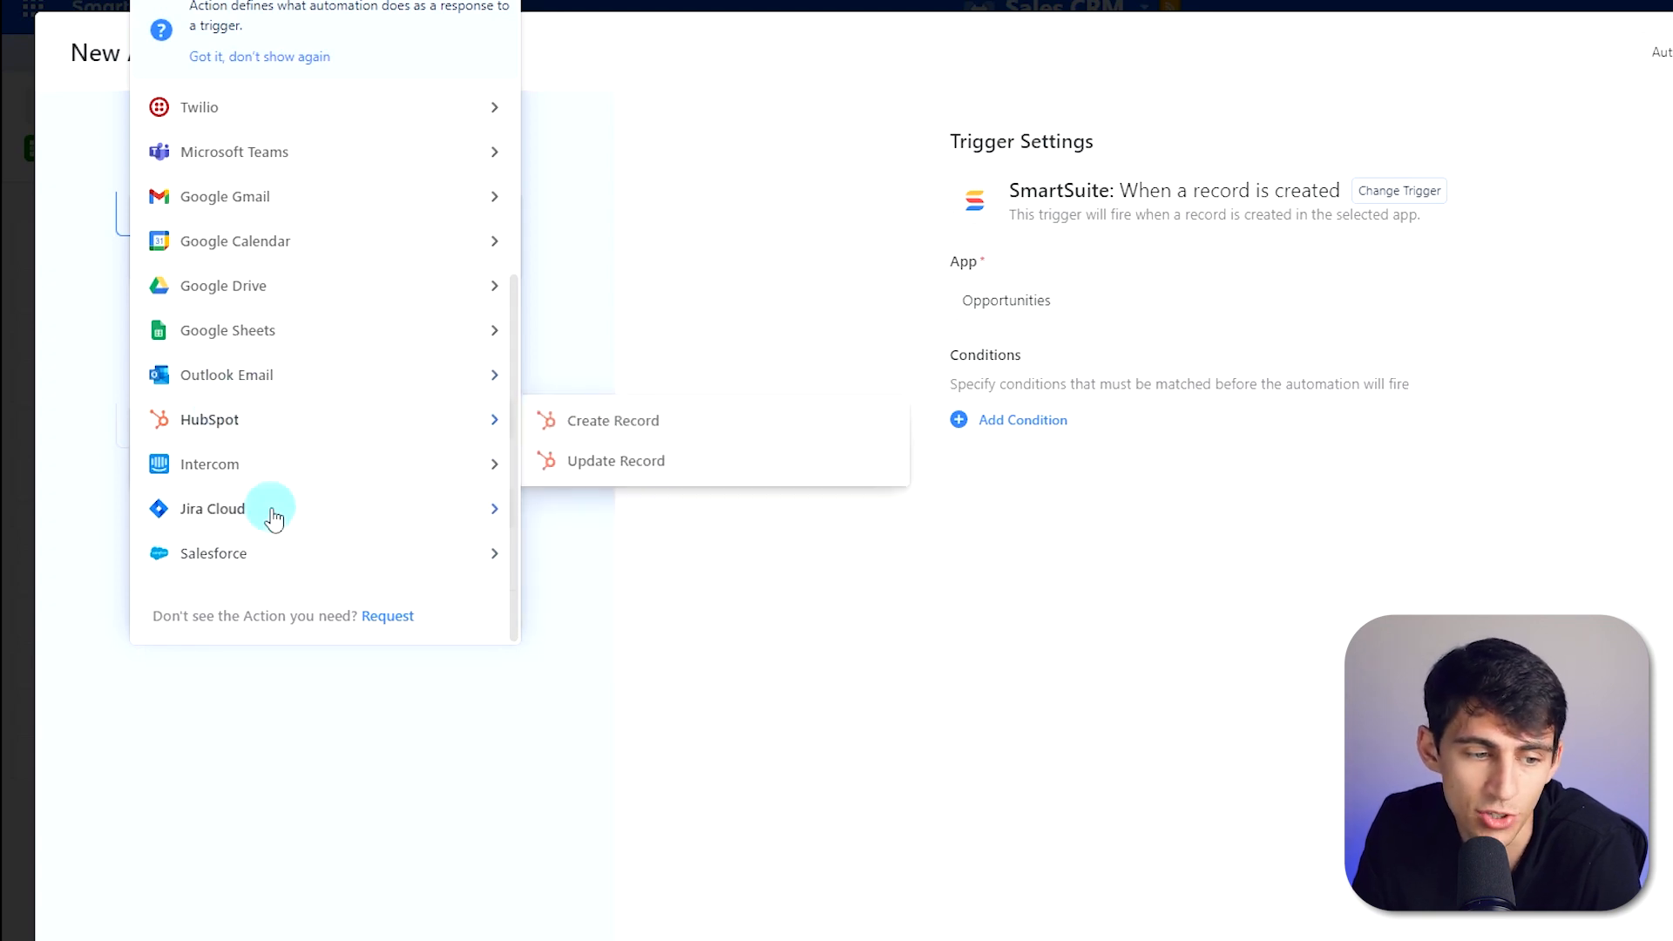
mouse_move(274, 518)
mouse_move(362, 331)
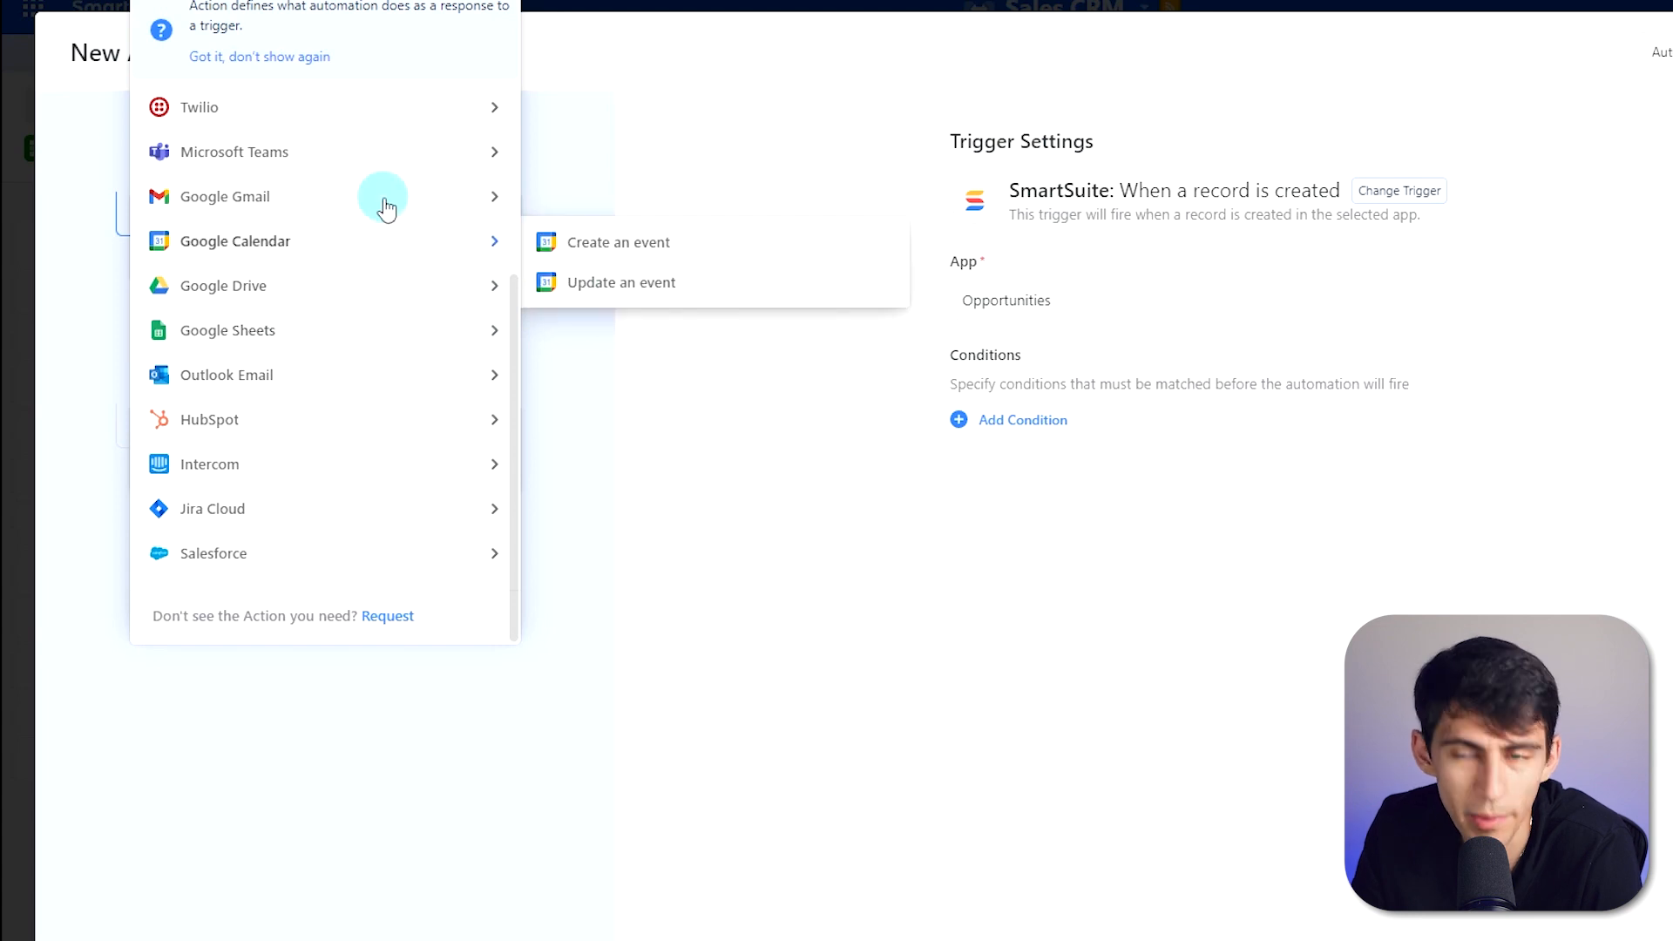
Add a Google Calendar Create an event action after the automation's Slack message and open its settings.
mouse_move(387, 206)
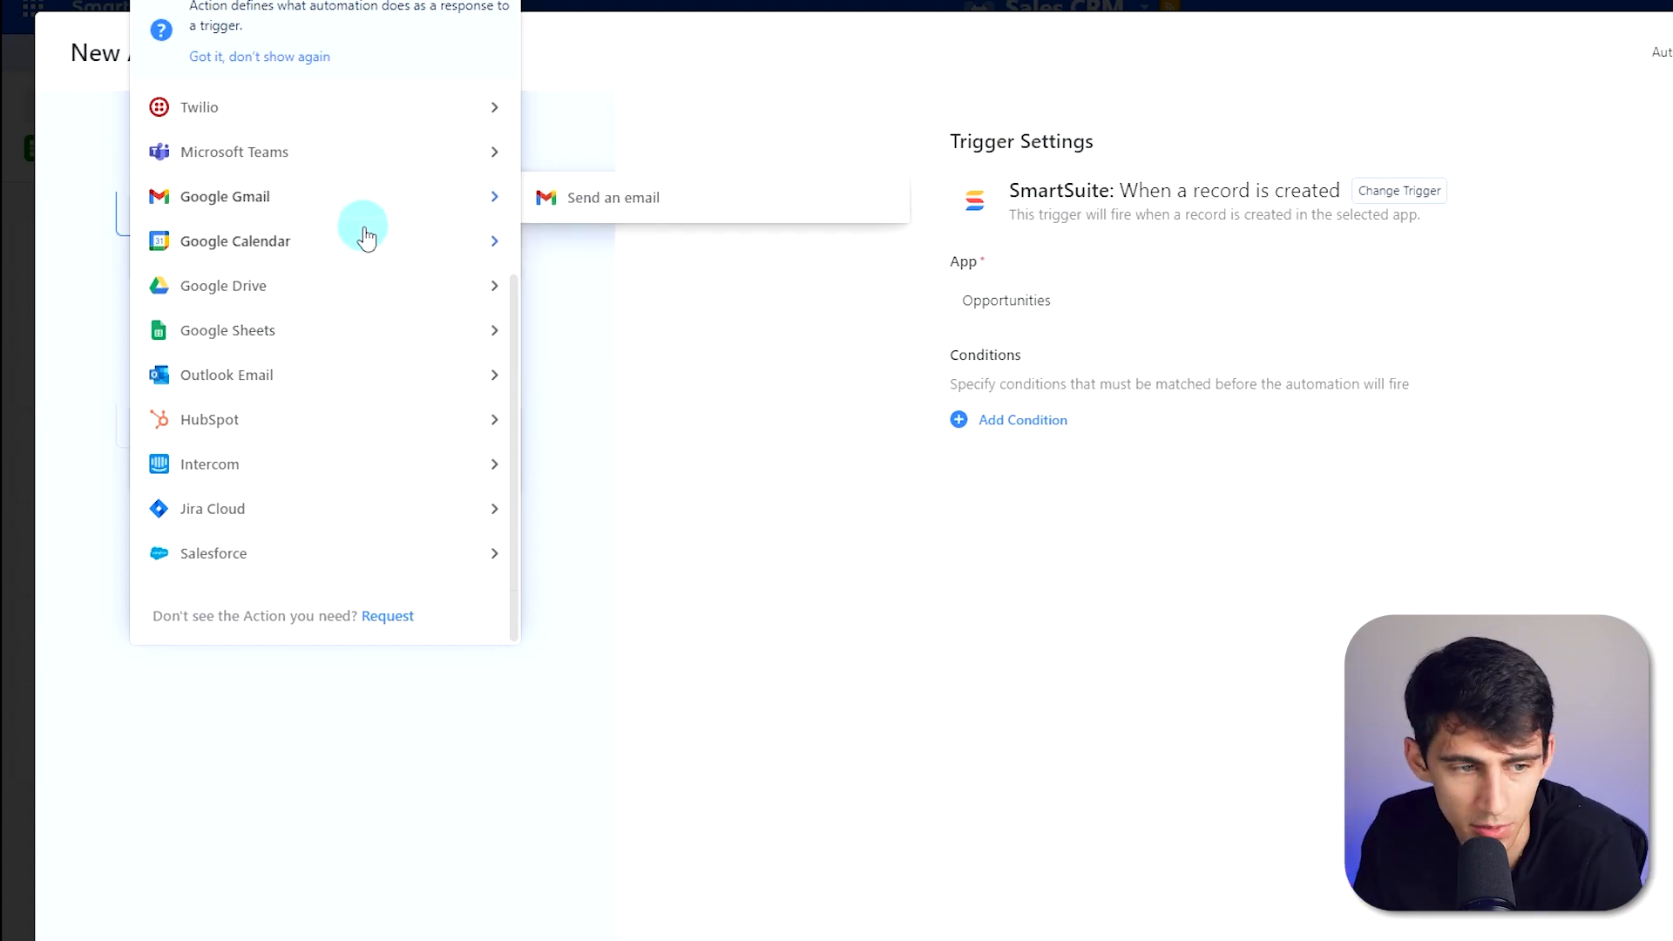
mouse_move(478, 233)
left_click(610, 244)
left_click(418, 440)
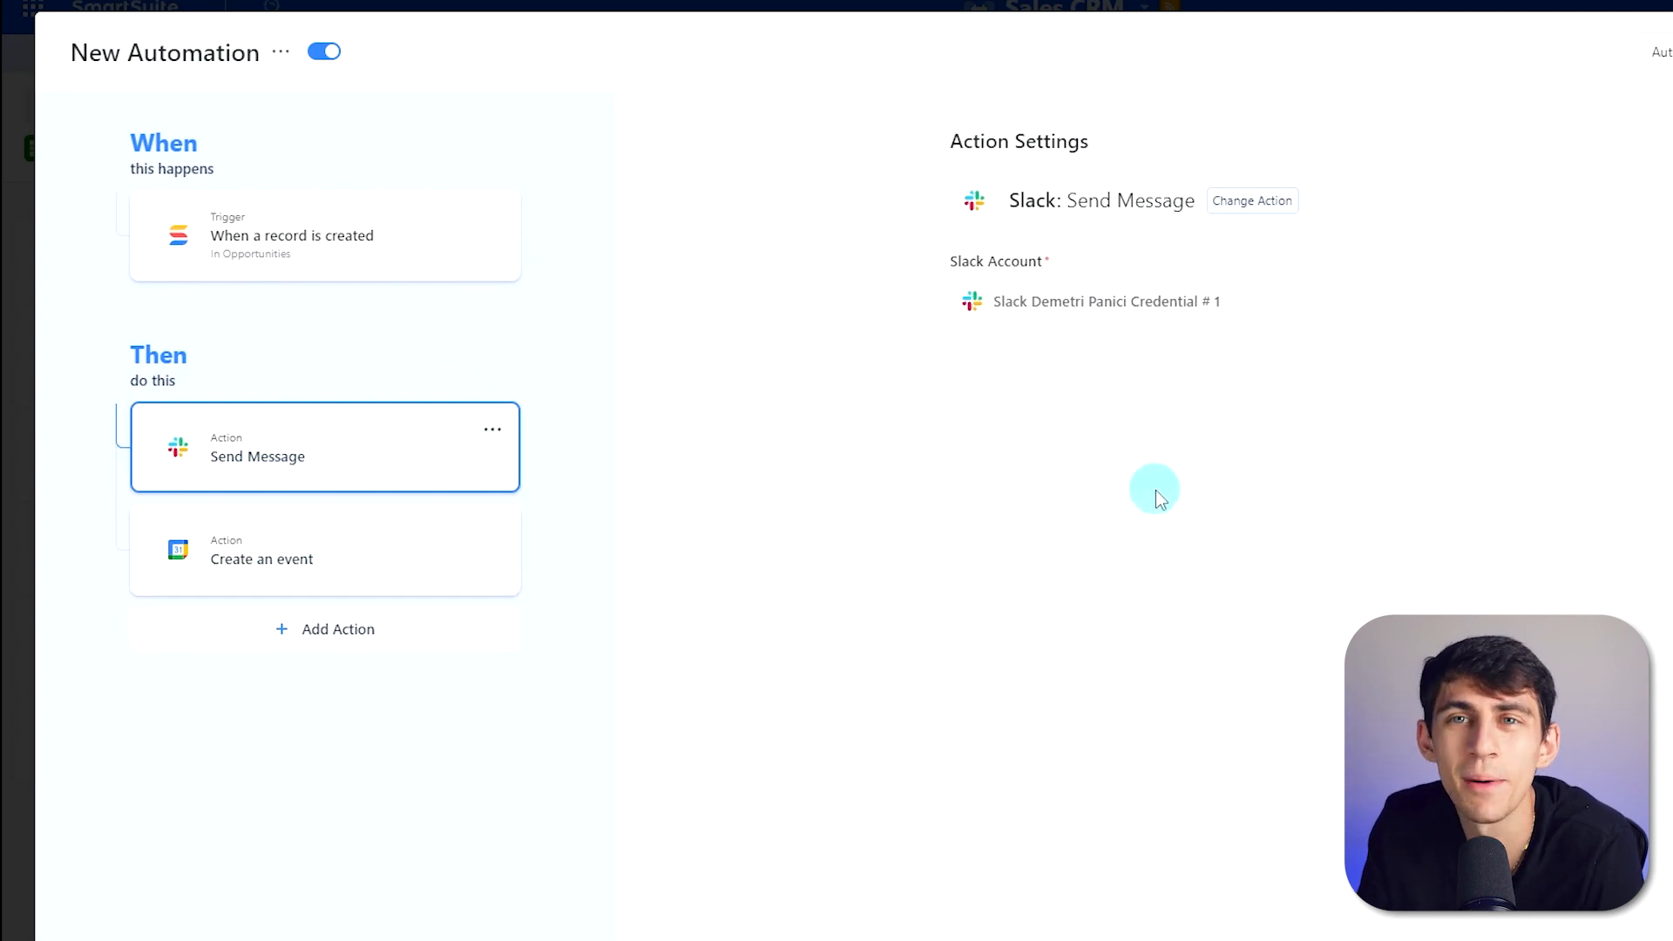
left_click(261, 559)
Connect a new Google Calendar credential to the Create an event action and select the Meetings calendar.
left_click(1044, 320)
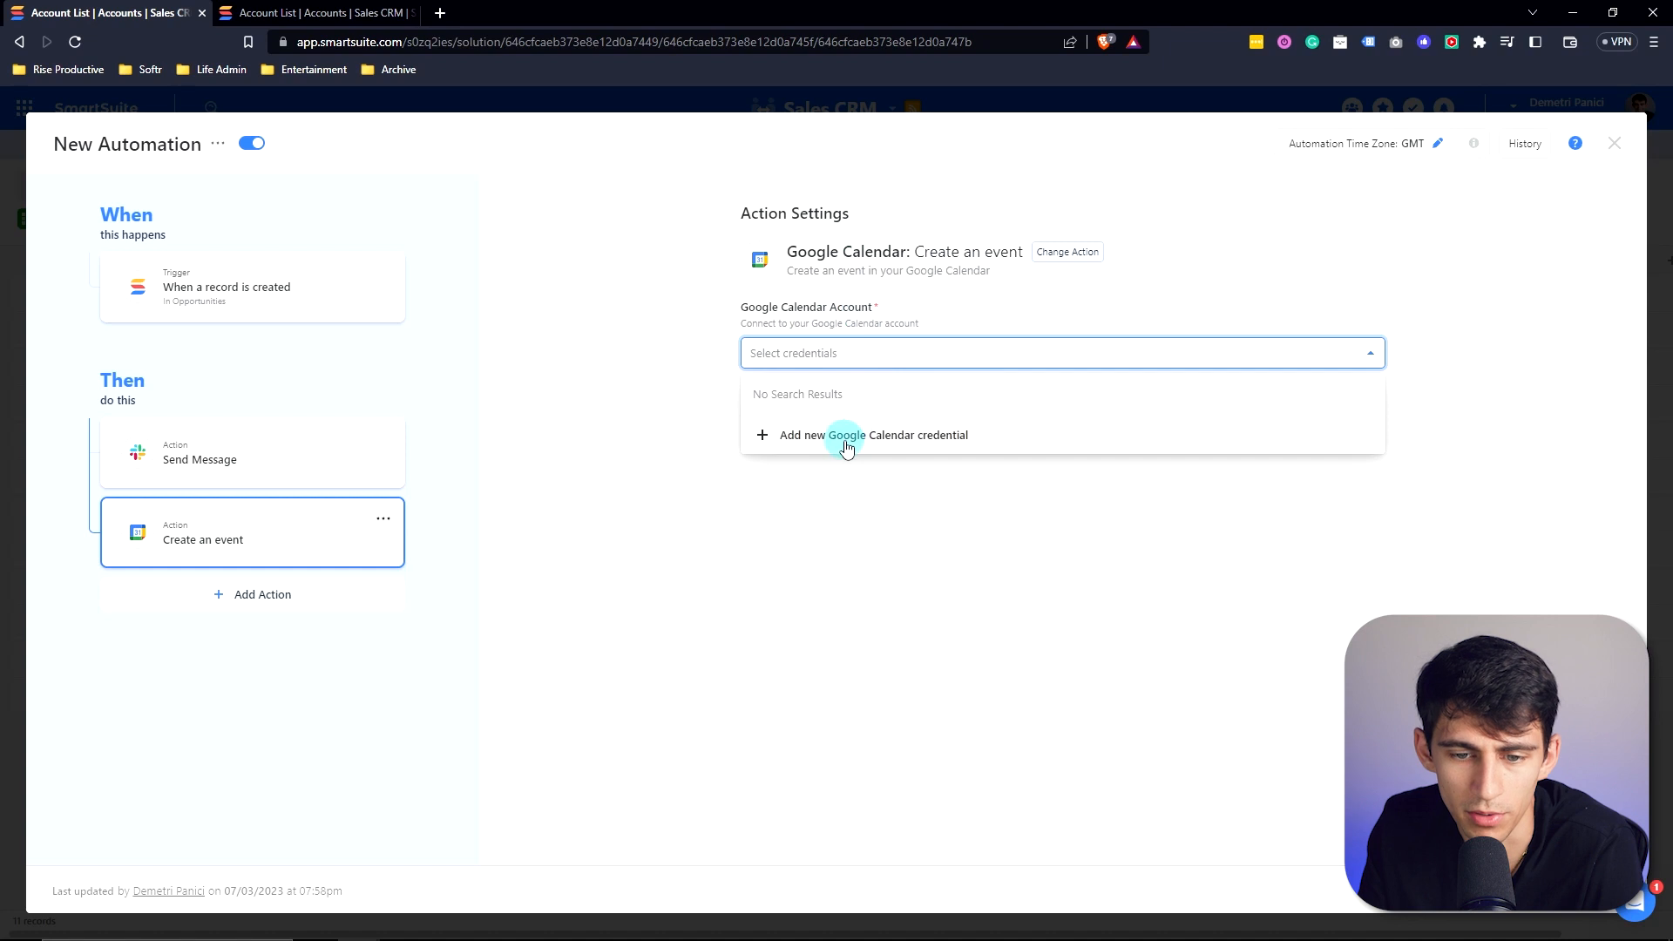
left_click(846, 436)
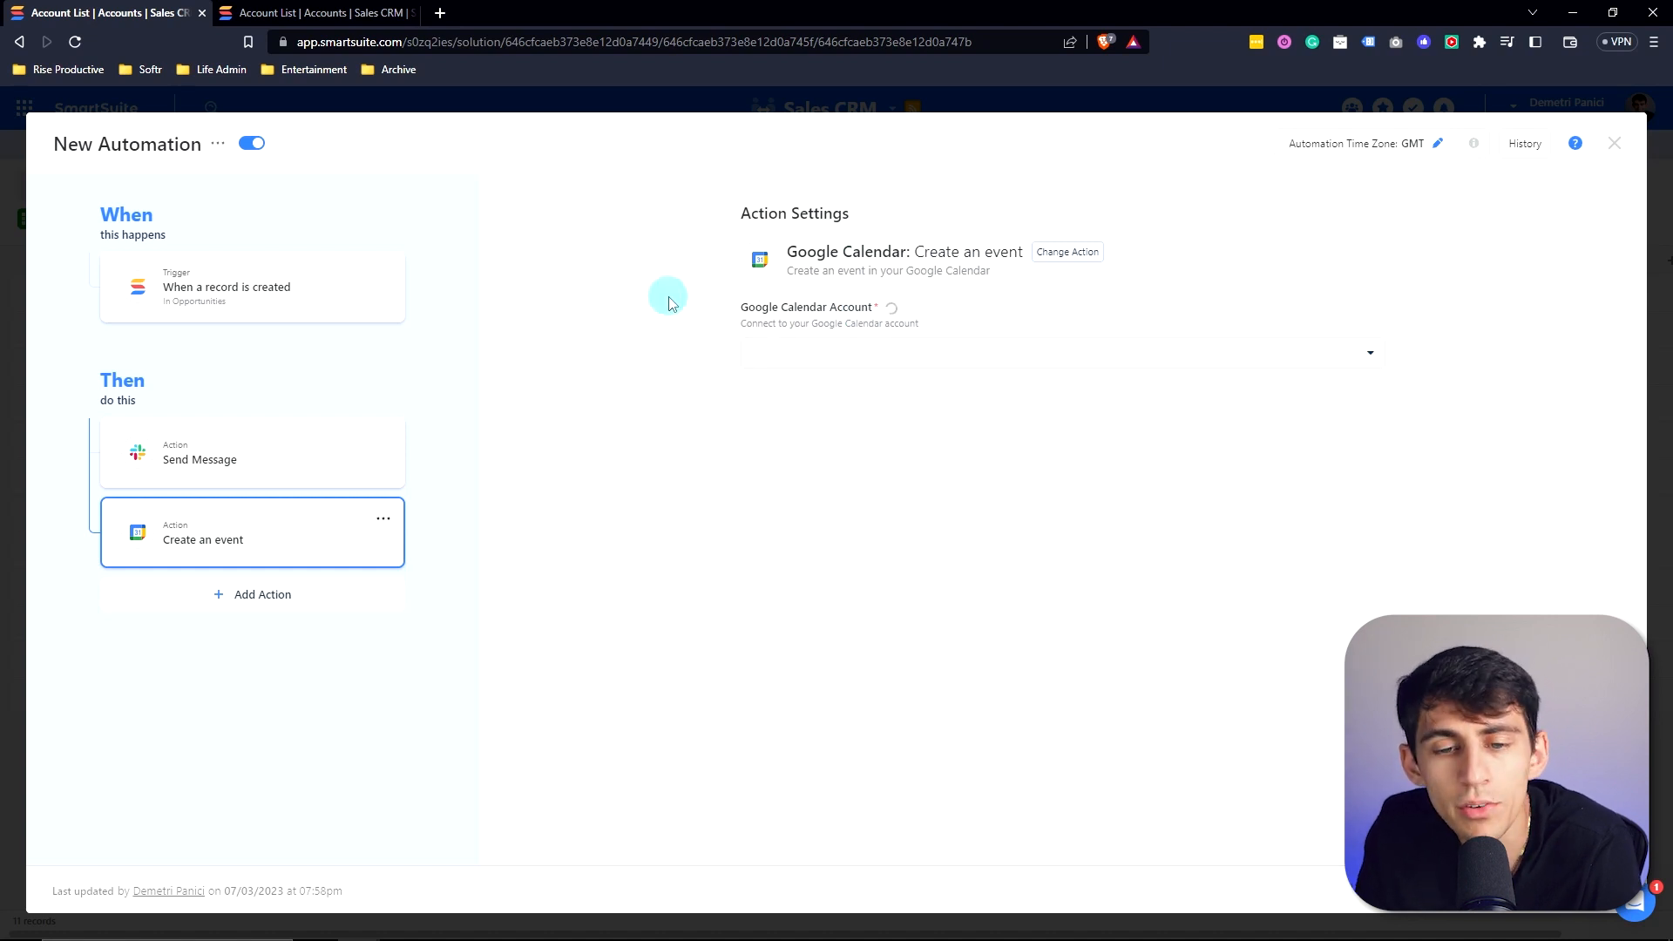
left_click(1001, 366)
left_click(411, 485)
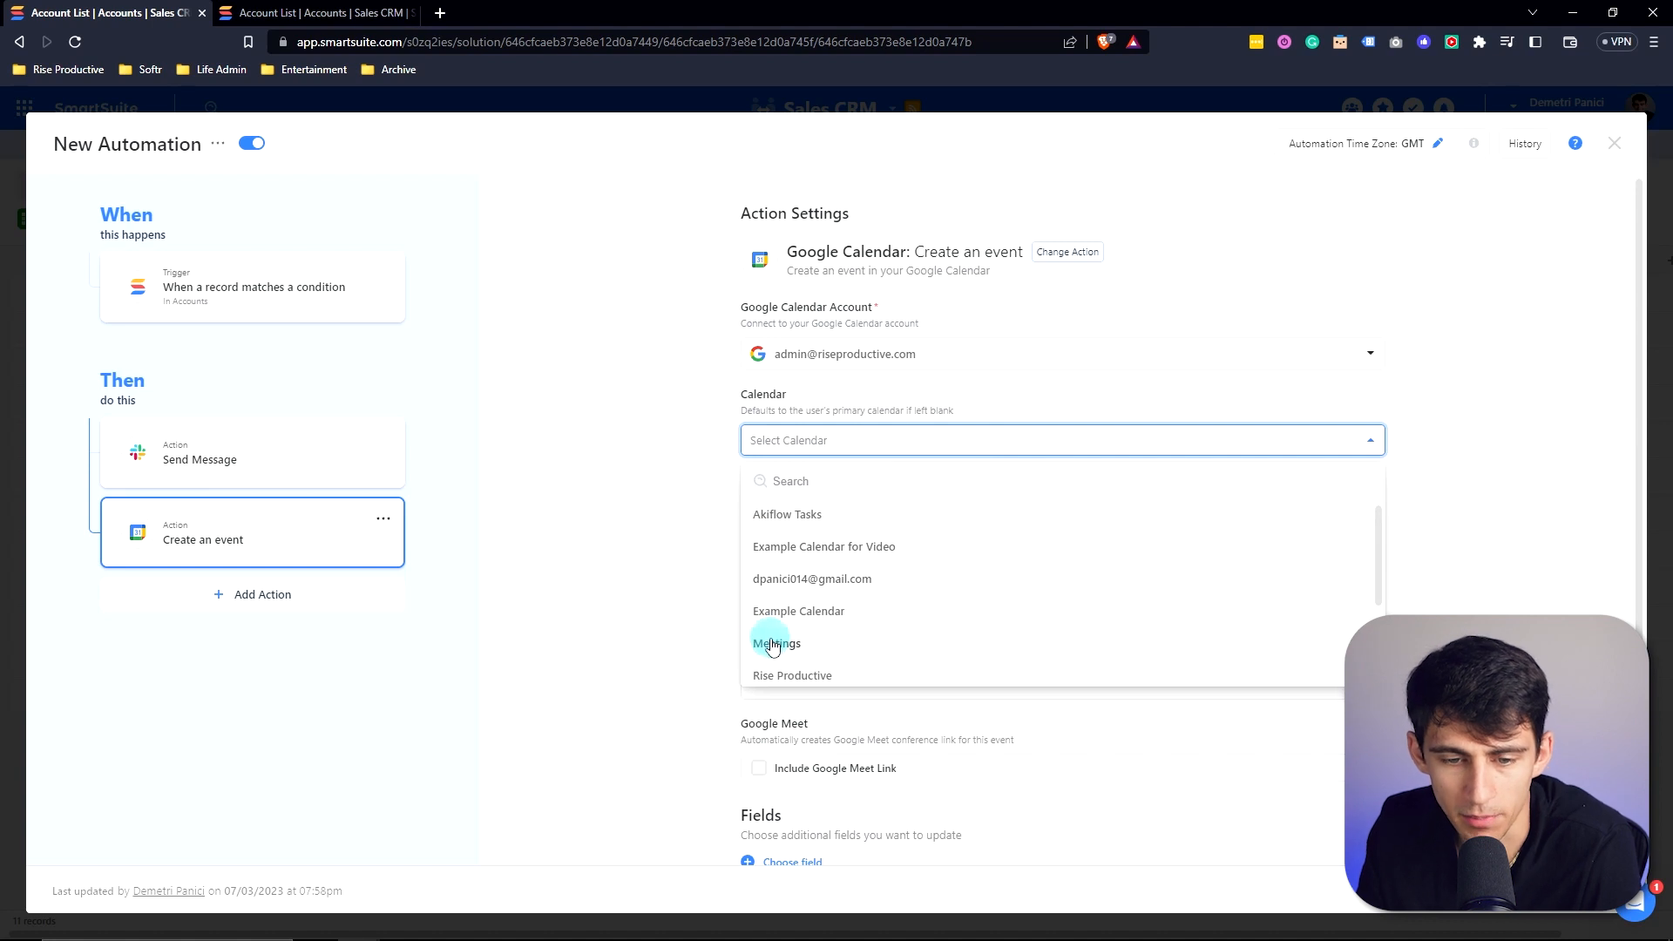
left_click(773, 645)
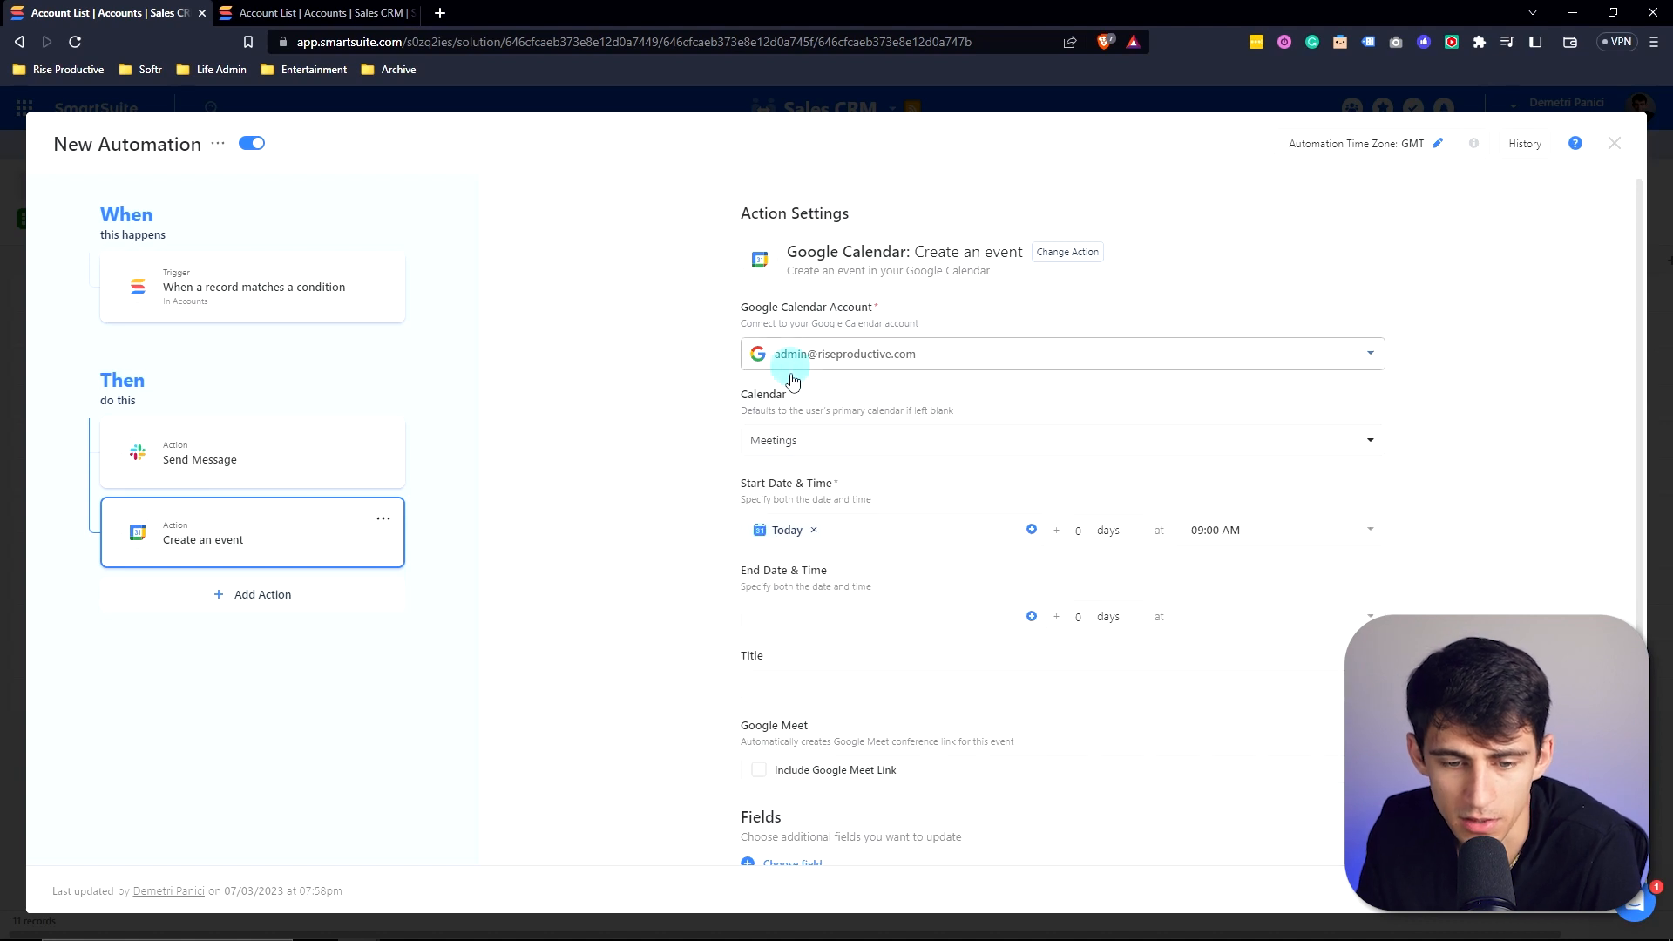
Set the calendar event's start to One week from now at 09:00 AM.
left_click(878, 538)
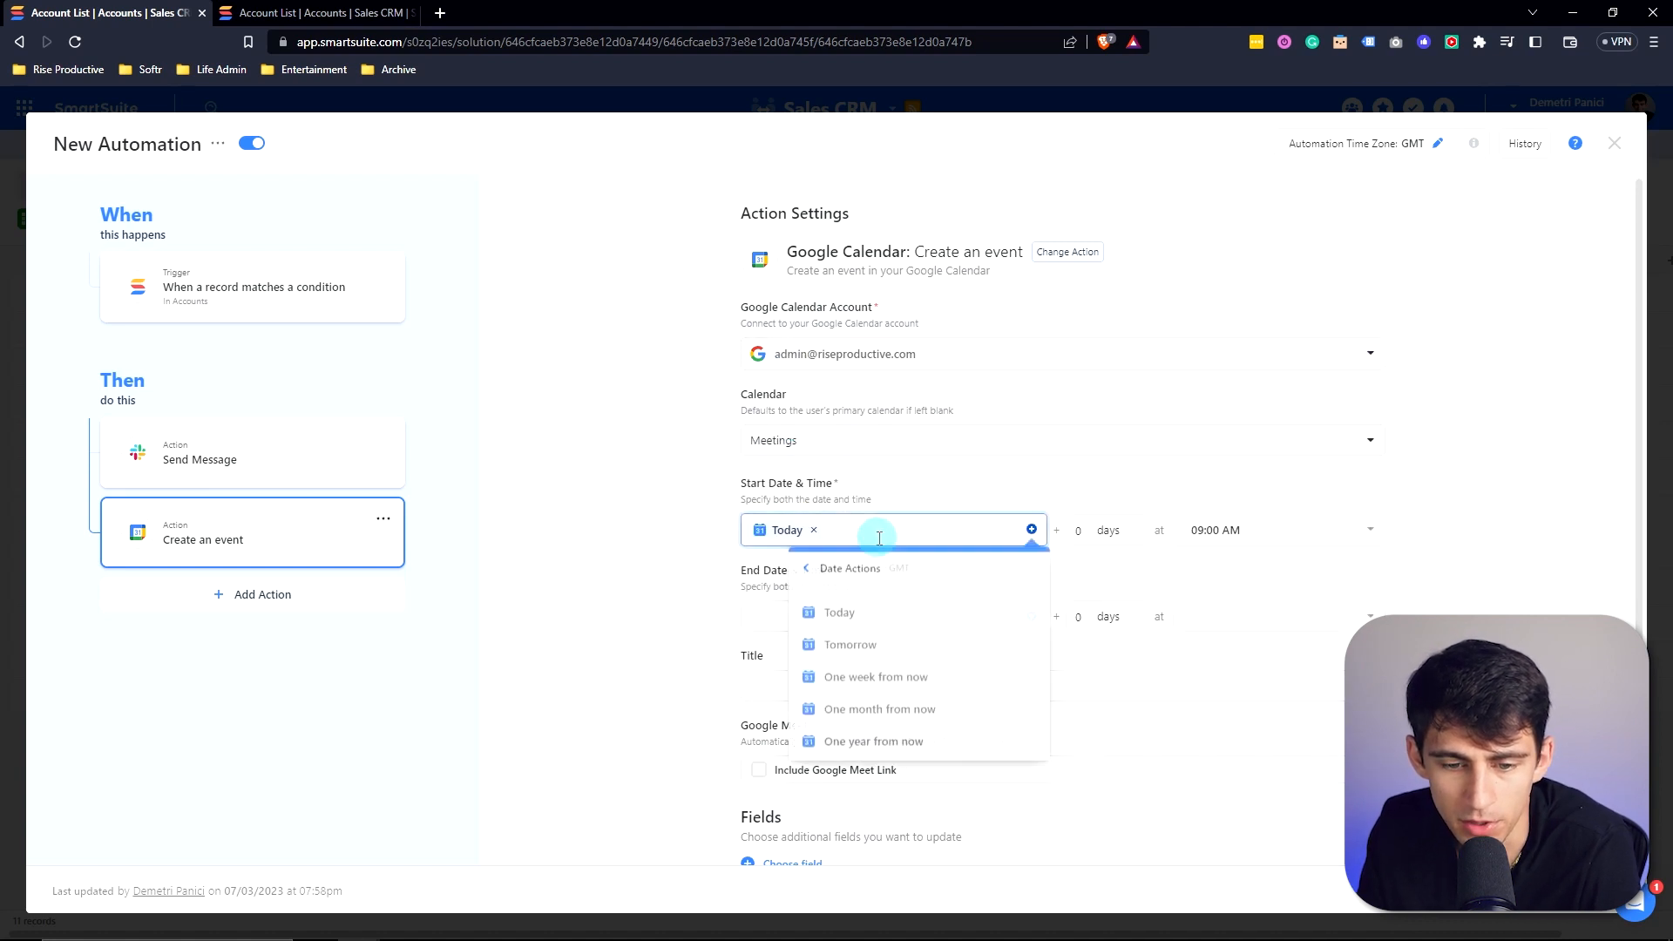
left_click(876, 676)
left_click(1288, 531)
Title the calendar event "New Prospect -" followed by the trigger's Account Name field, and include a Google Meet link.
left_click(829, 676)
scroll(830, 659, "down", 1)
type("New Prospect -")
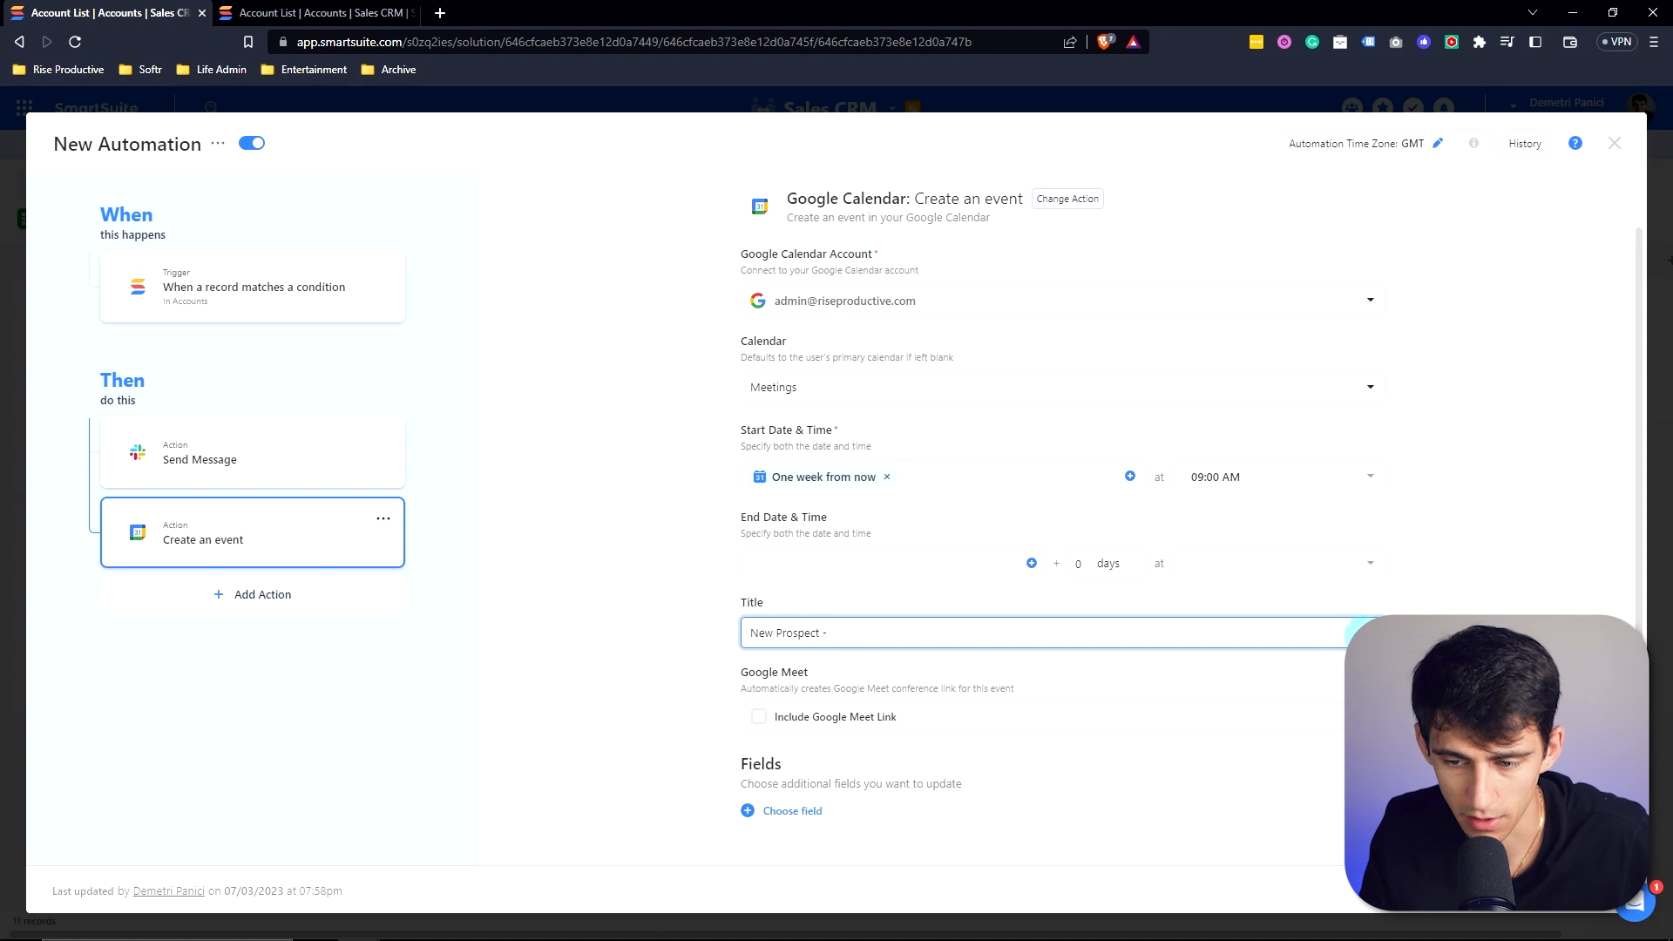
left_click(1361, 631)
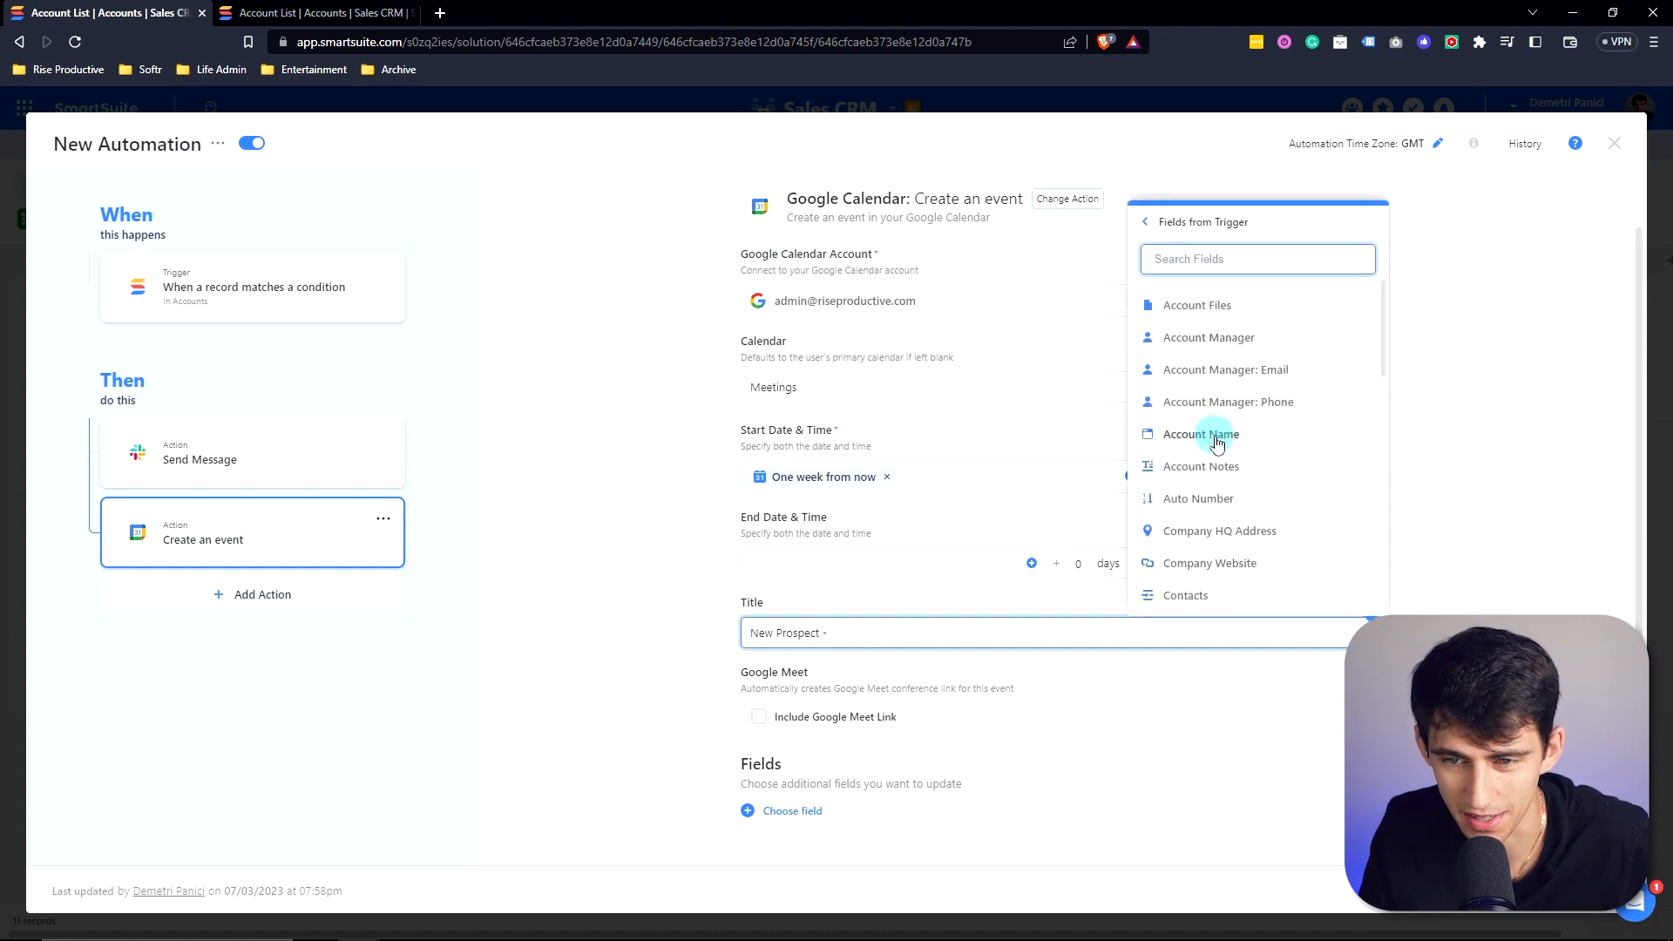
left_click(1177, 434)
left_click(759, 716)
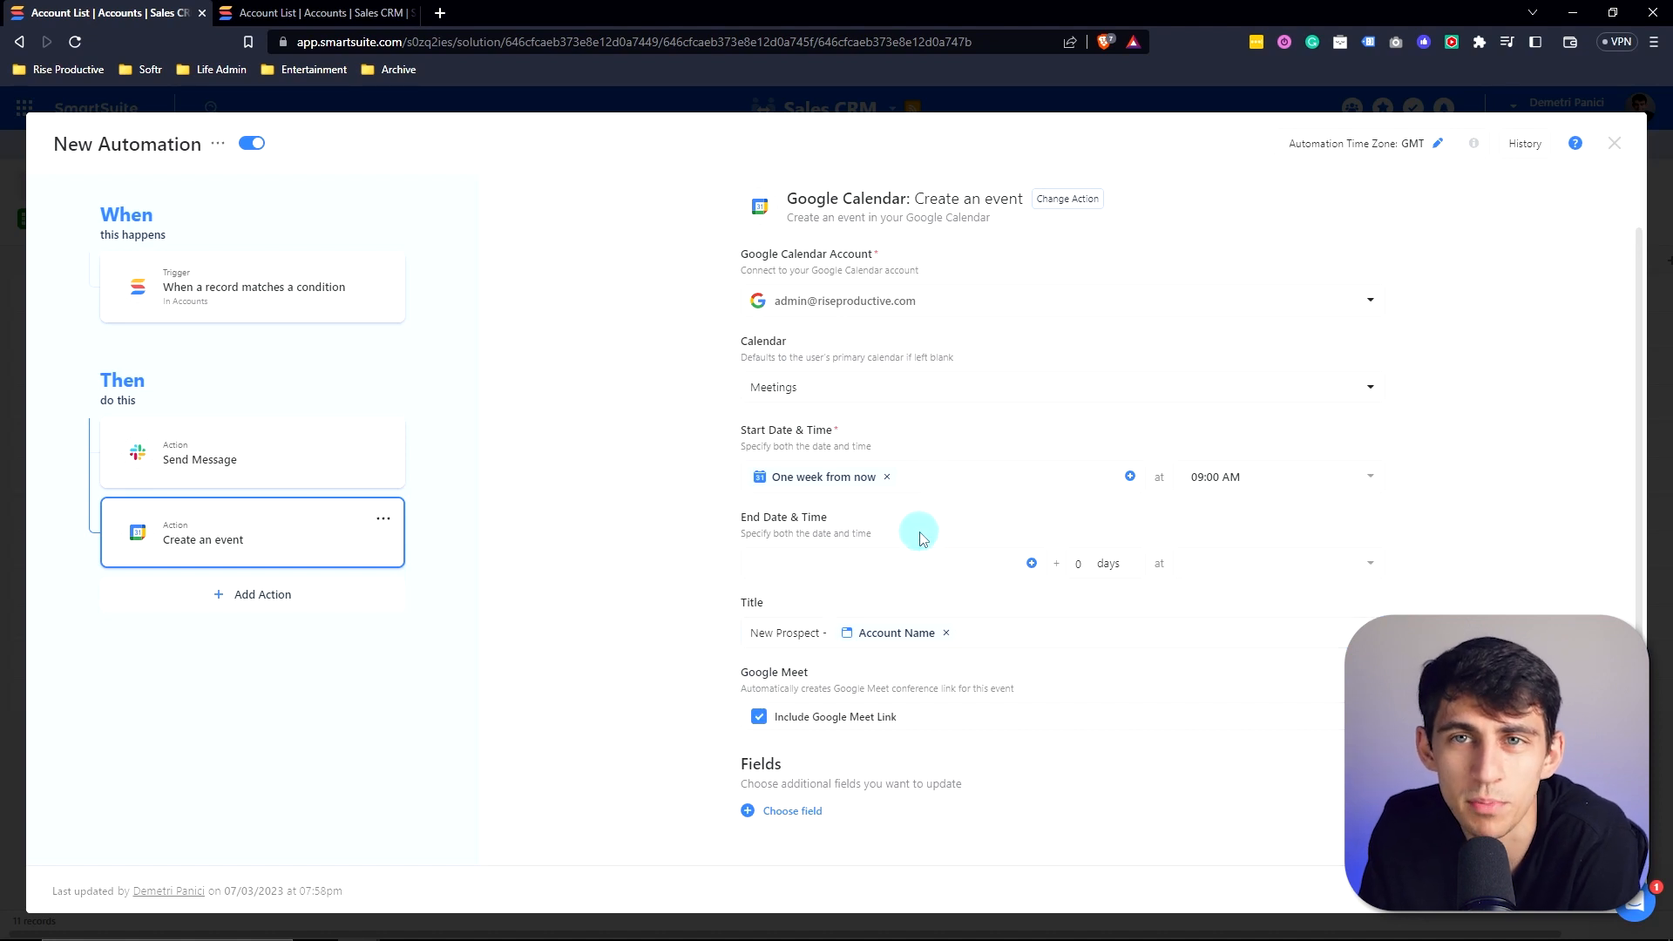
Add a Description with the trigger's Account Files field to the calendar event, and open the Slack message text for editing.
left_click(779, 810)
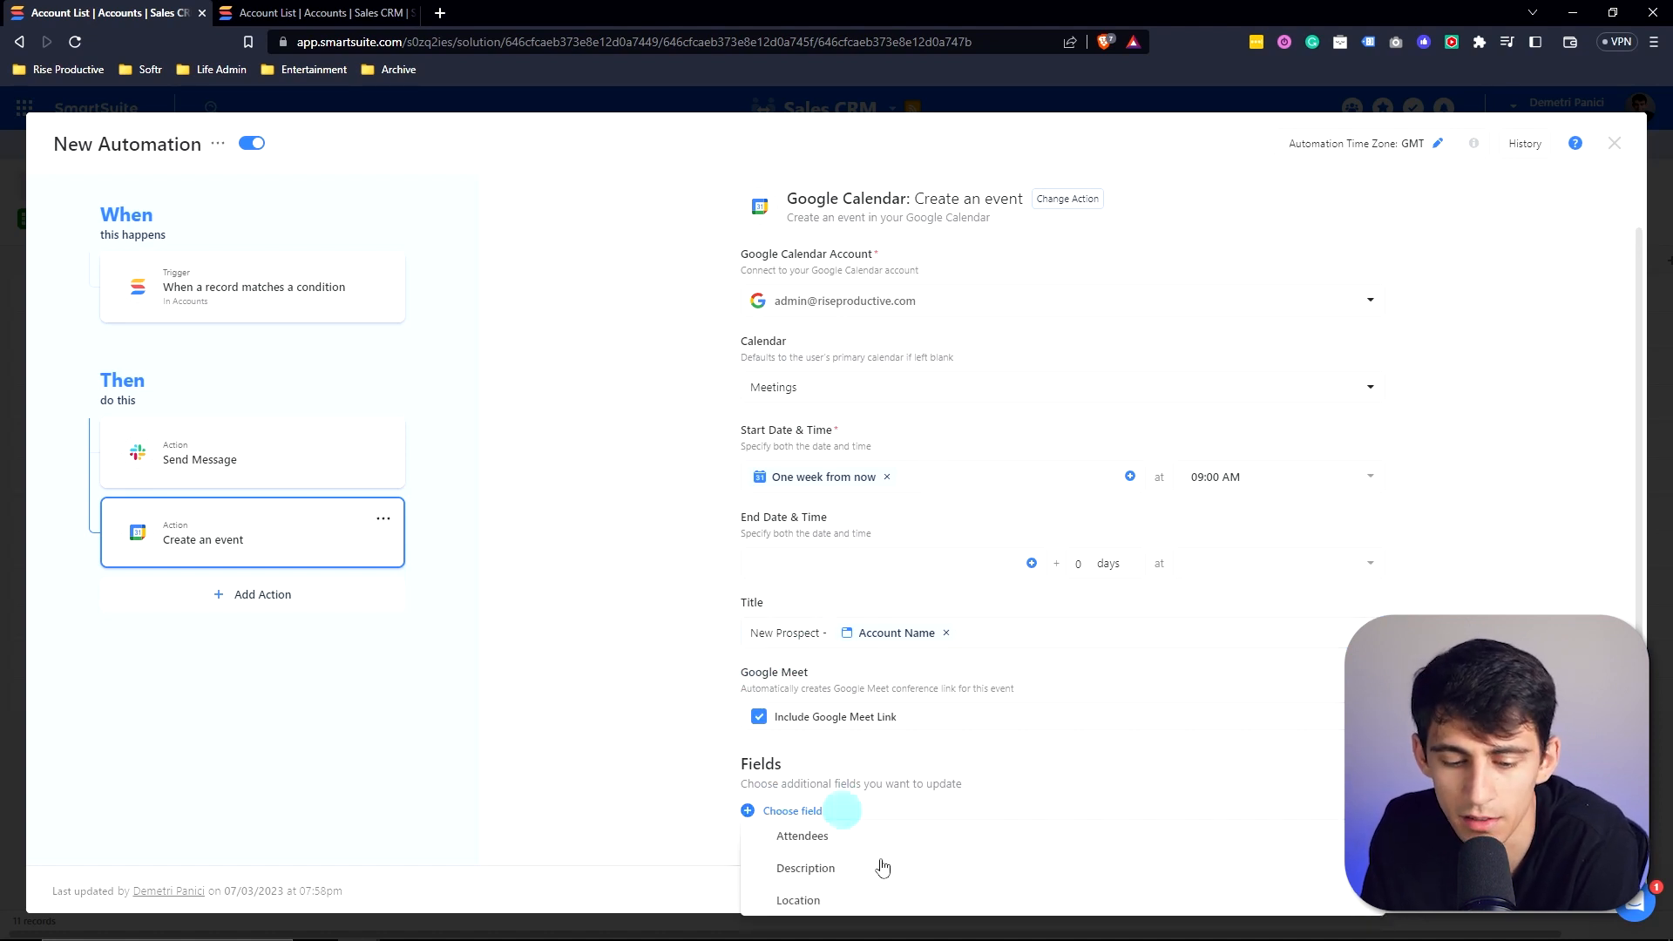
left_click(815, 869)
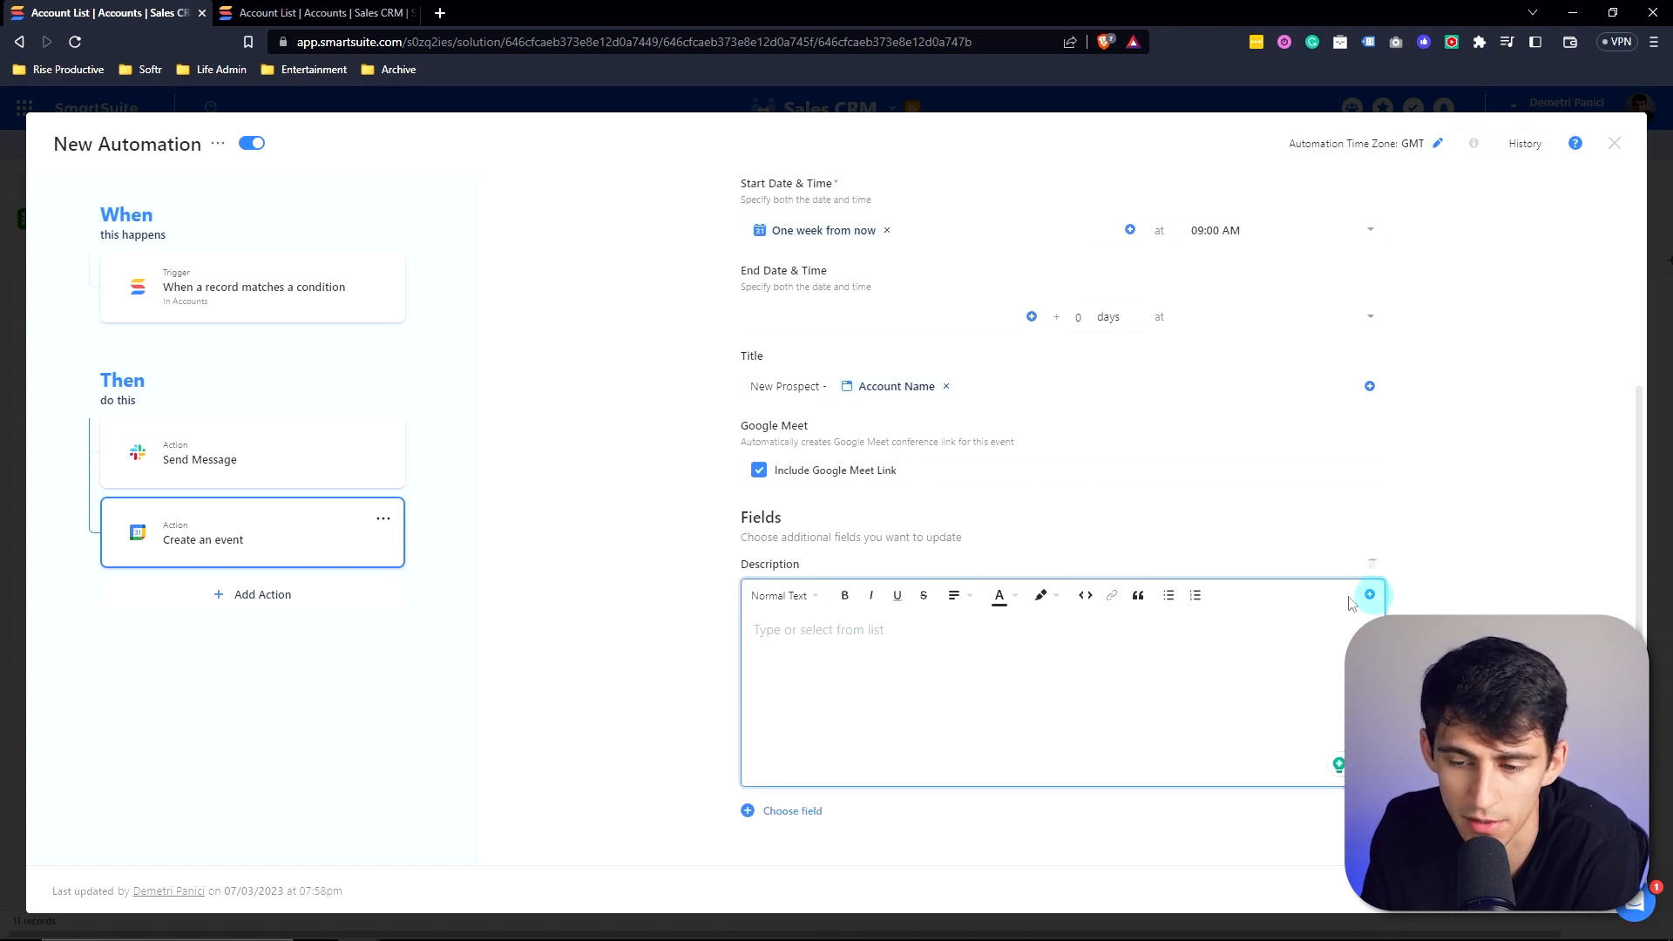
left_click(1370, 596)
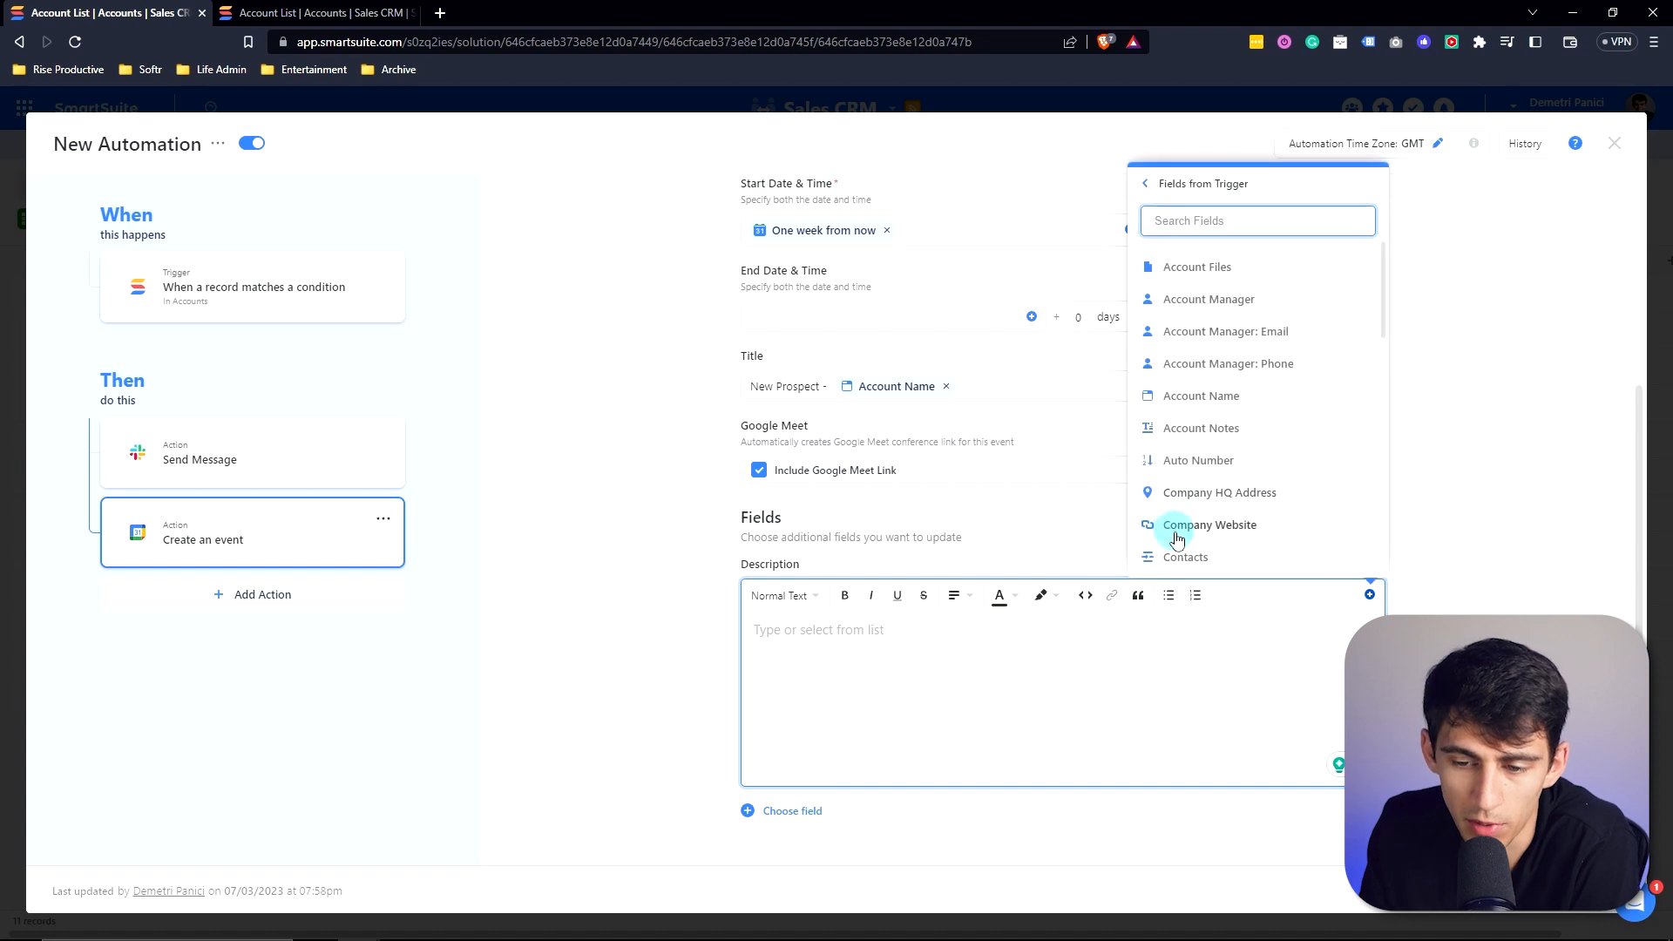
left_click(1198, 267)
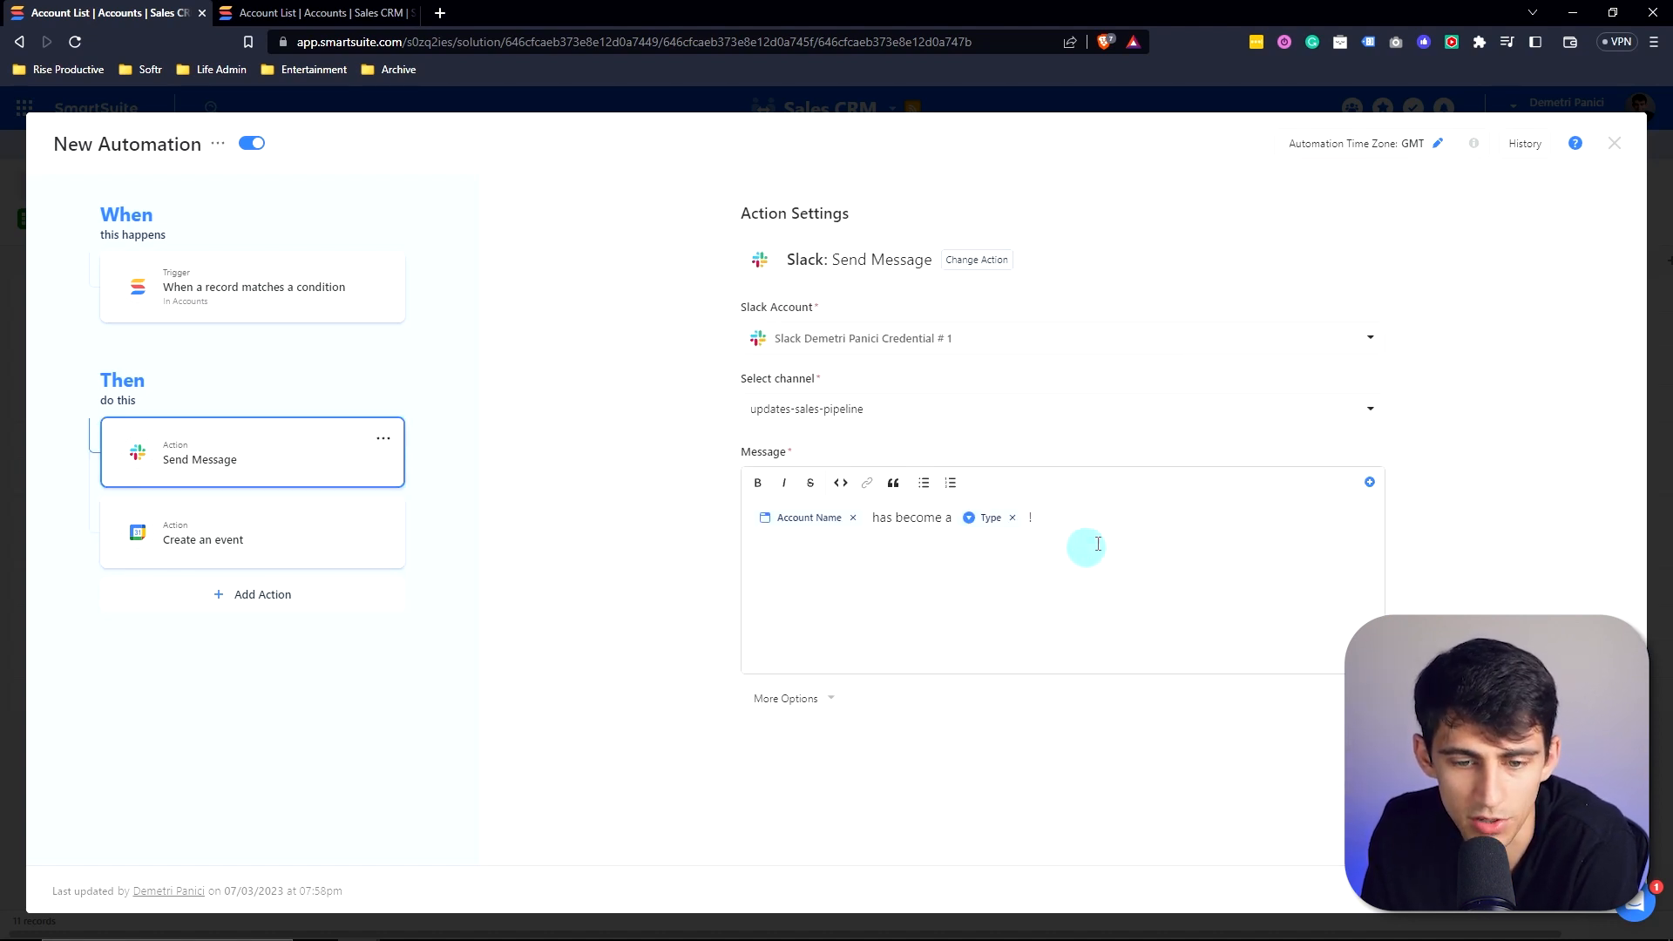
left_click(962, 517)
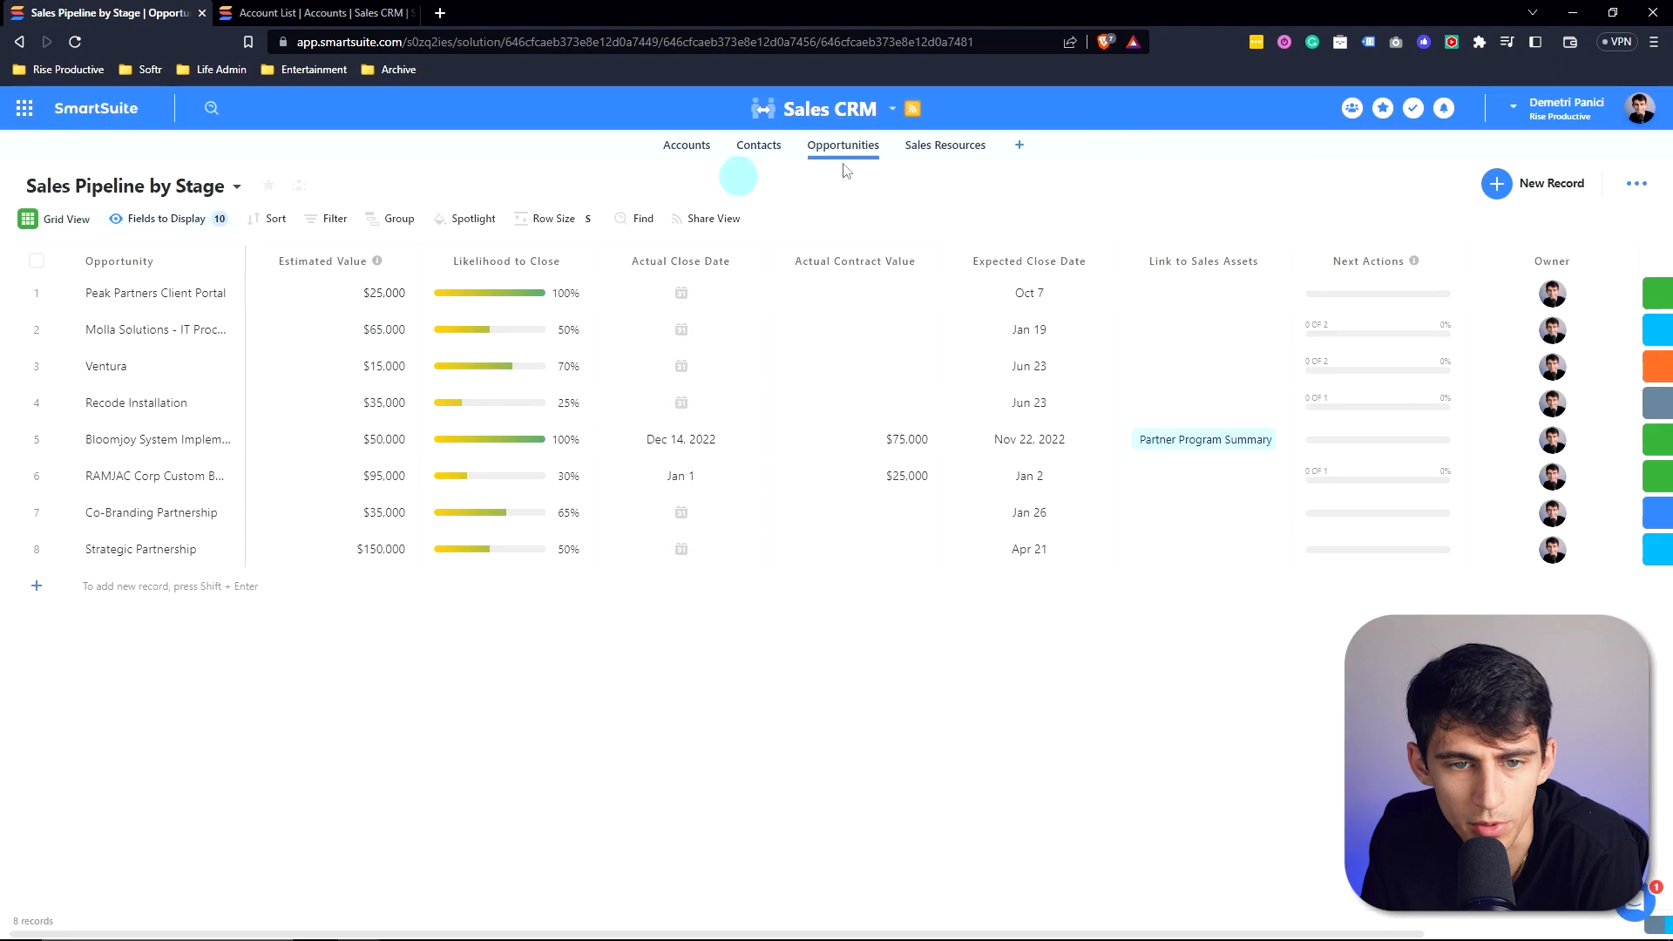
Add an account record named Rise Productive in the Accounts app and choose its Type.
left_click(685, 147)
left_click(189, 697)
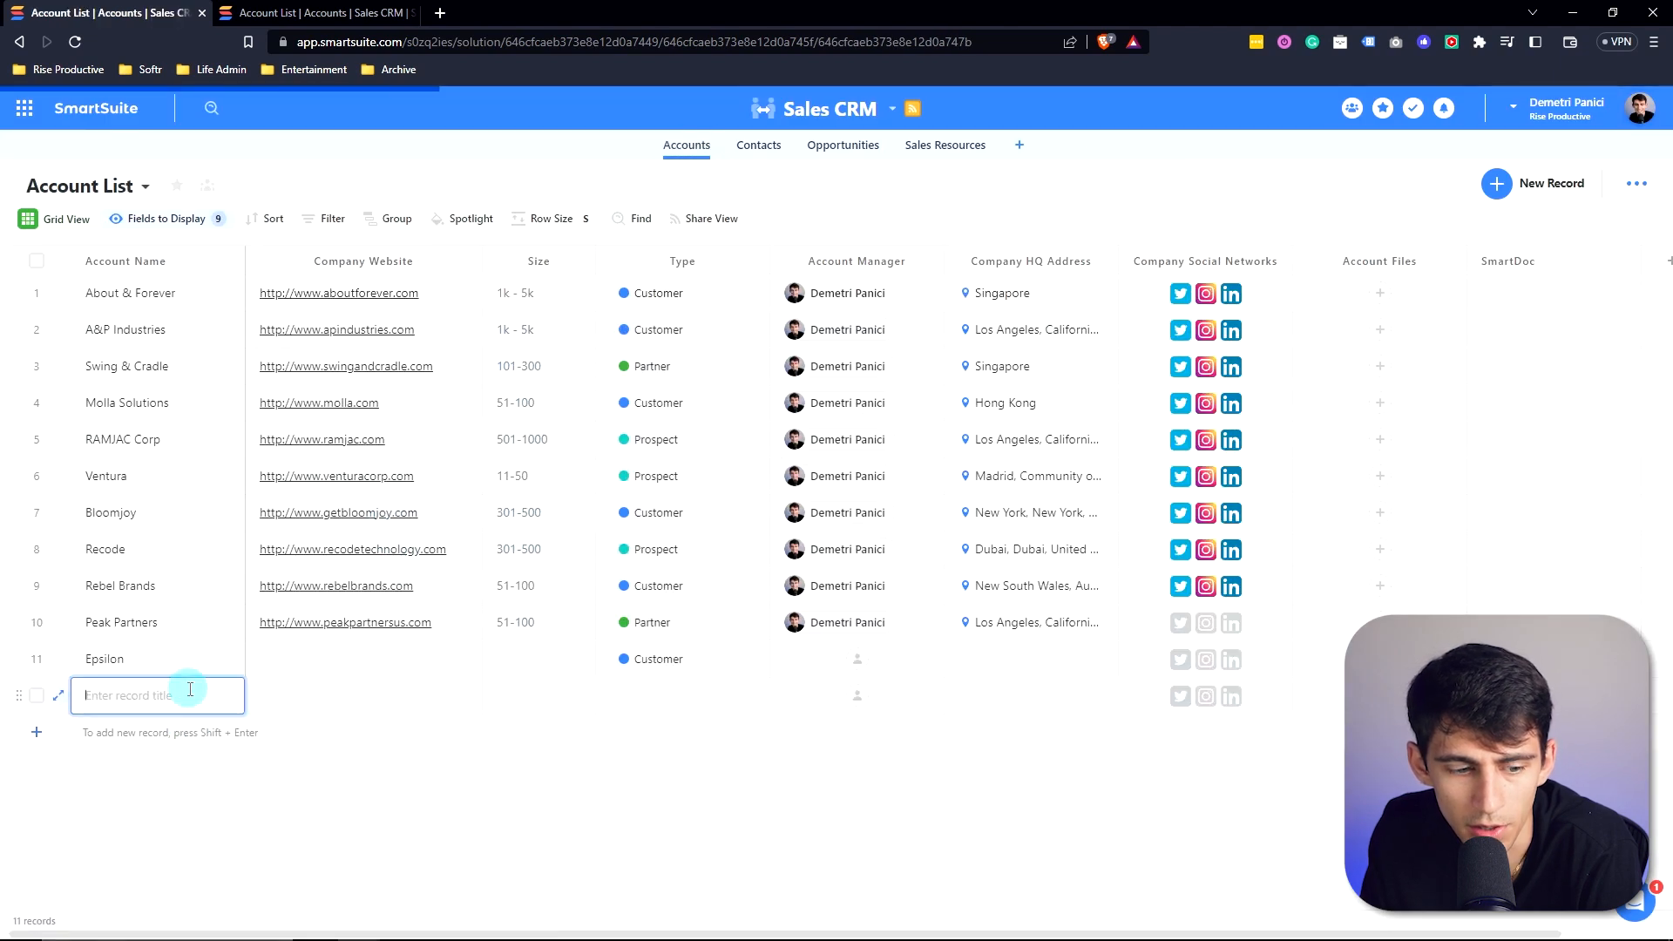
type("Rise Prodcut")
type("ive")
left_click(728, 695)
left_click(629, 454)
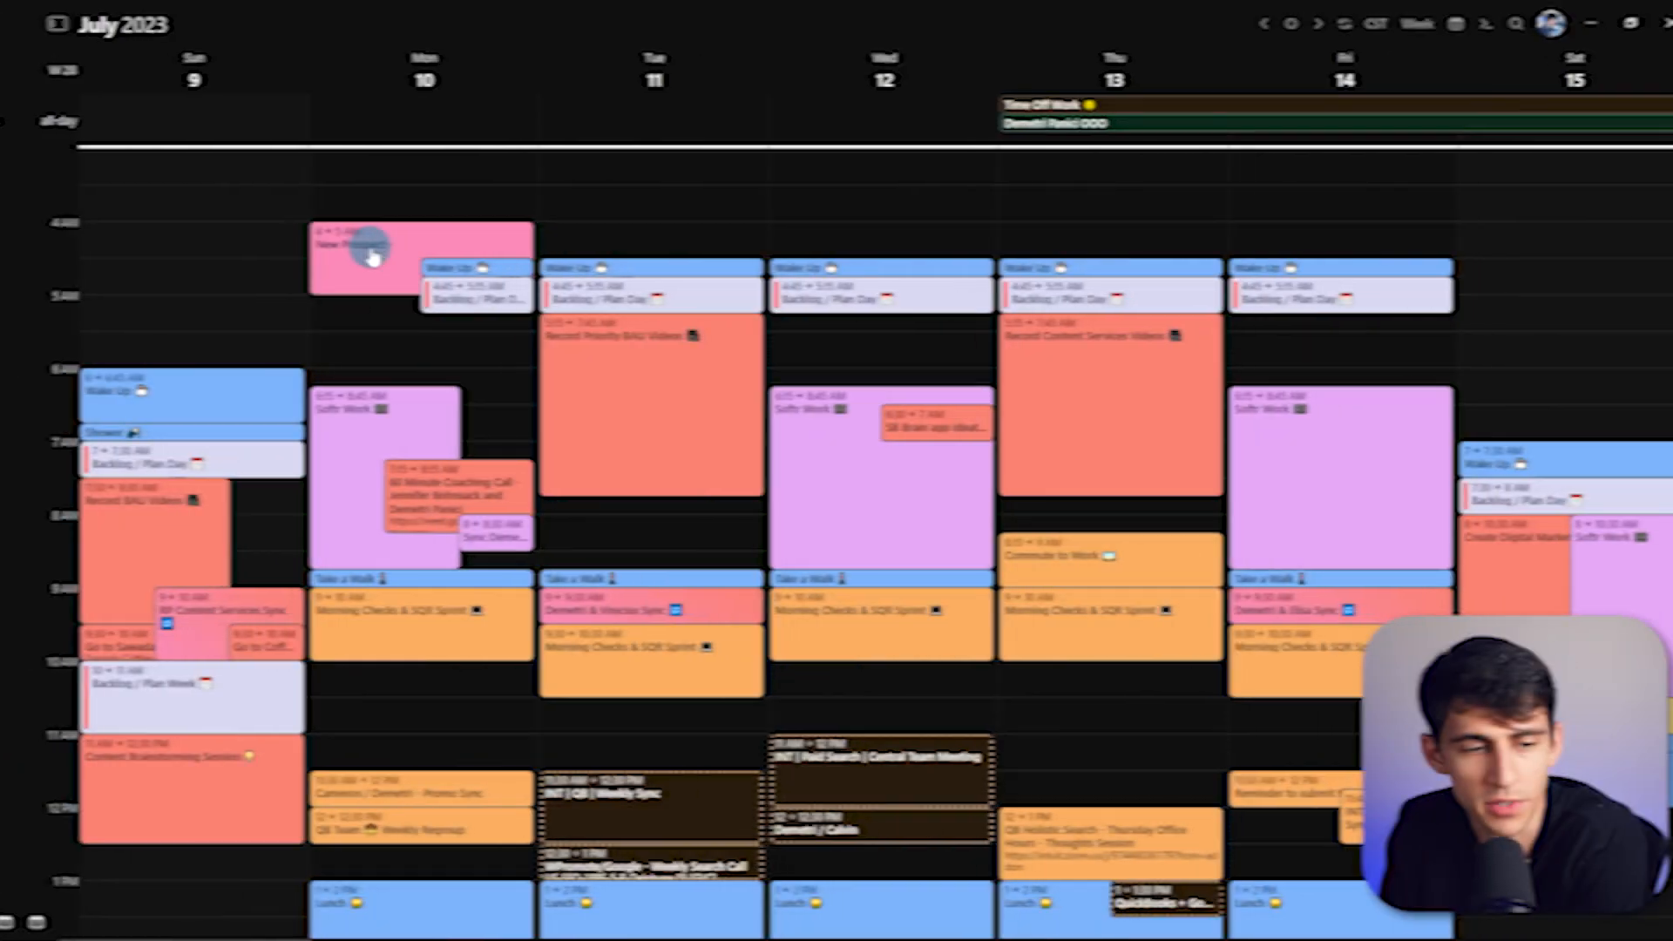
Check the New Prospect event in the calendar on Monday, July 10, and start another automation in the Sales CRM solution.
left_click(357, 250)
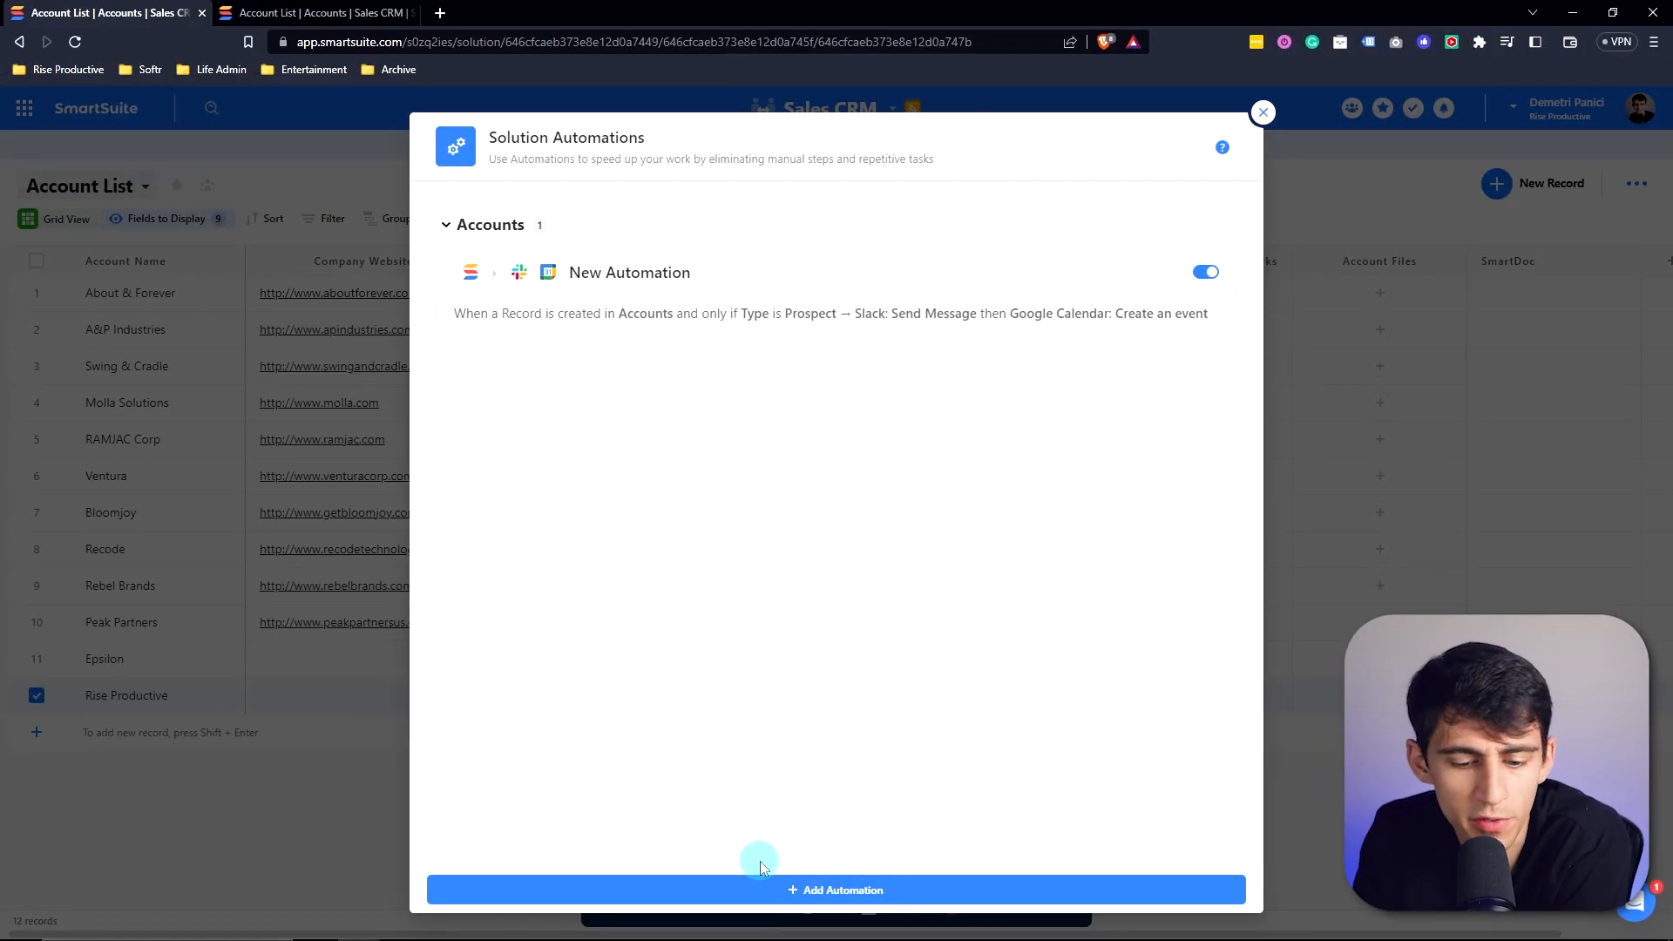
left_click(761, 885)
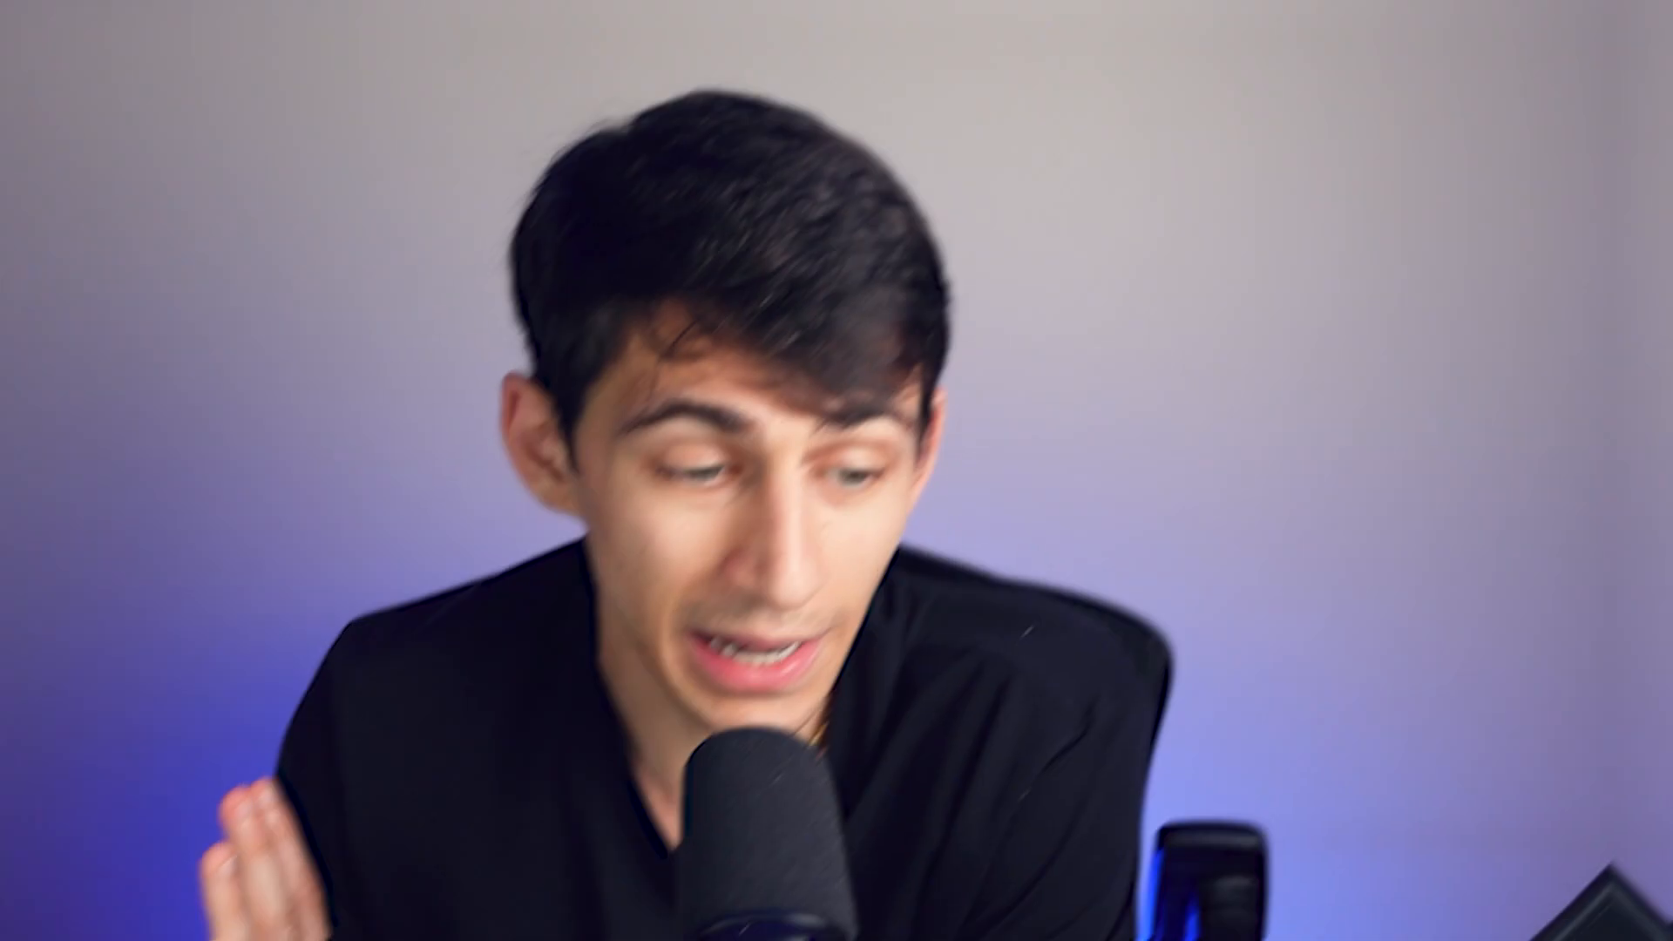